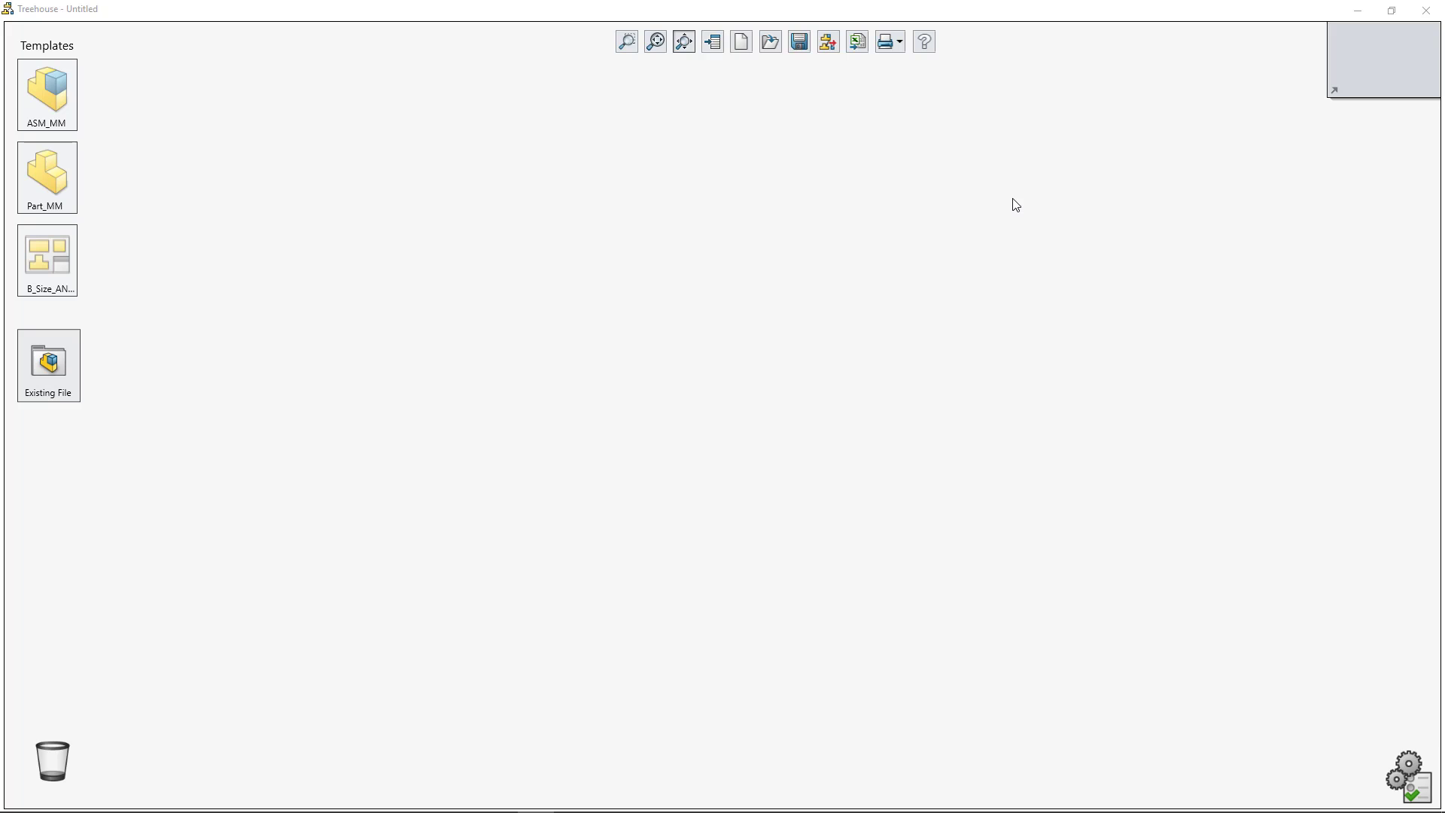
# Launch SOLIDWORKS Treehouse 2019 from Windows search.
pyautogui.press('super')
pyautogui.write('treeho')
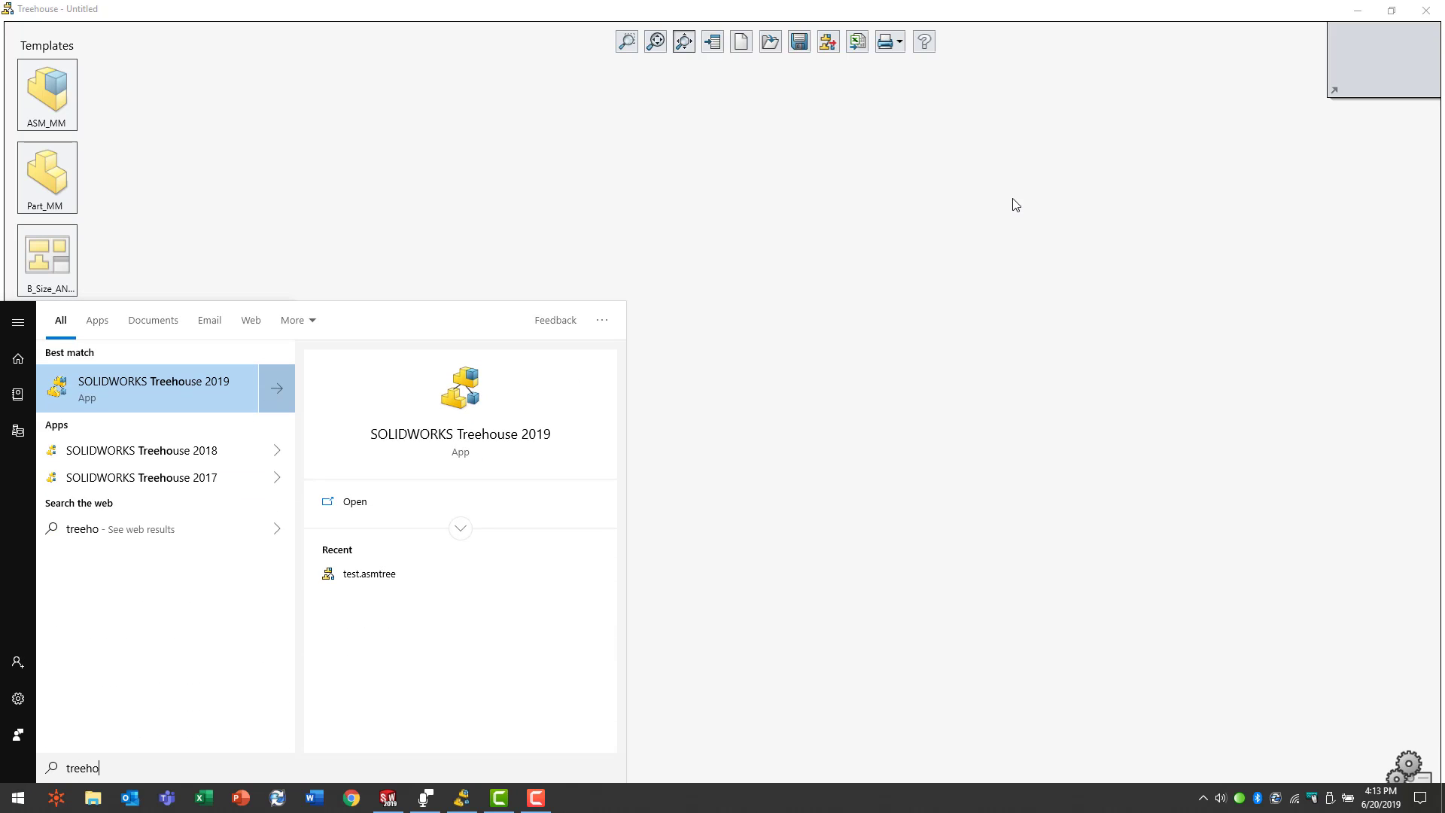
pyautogui.write('use')
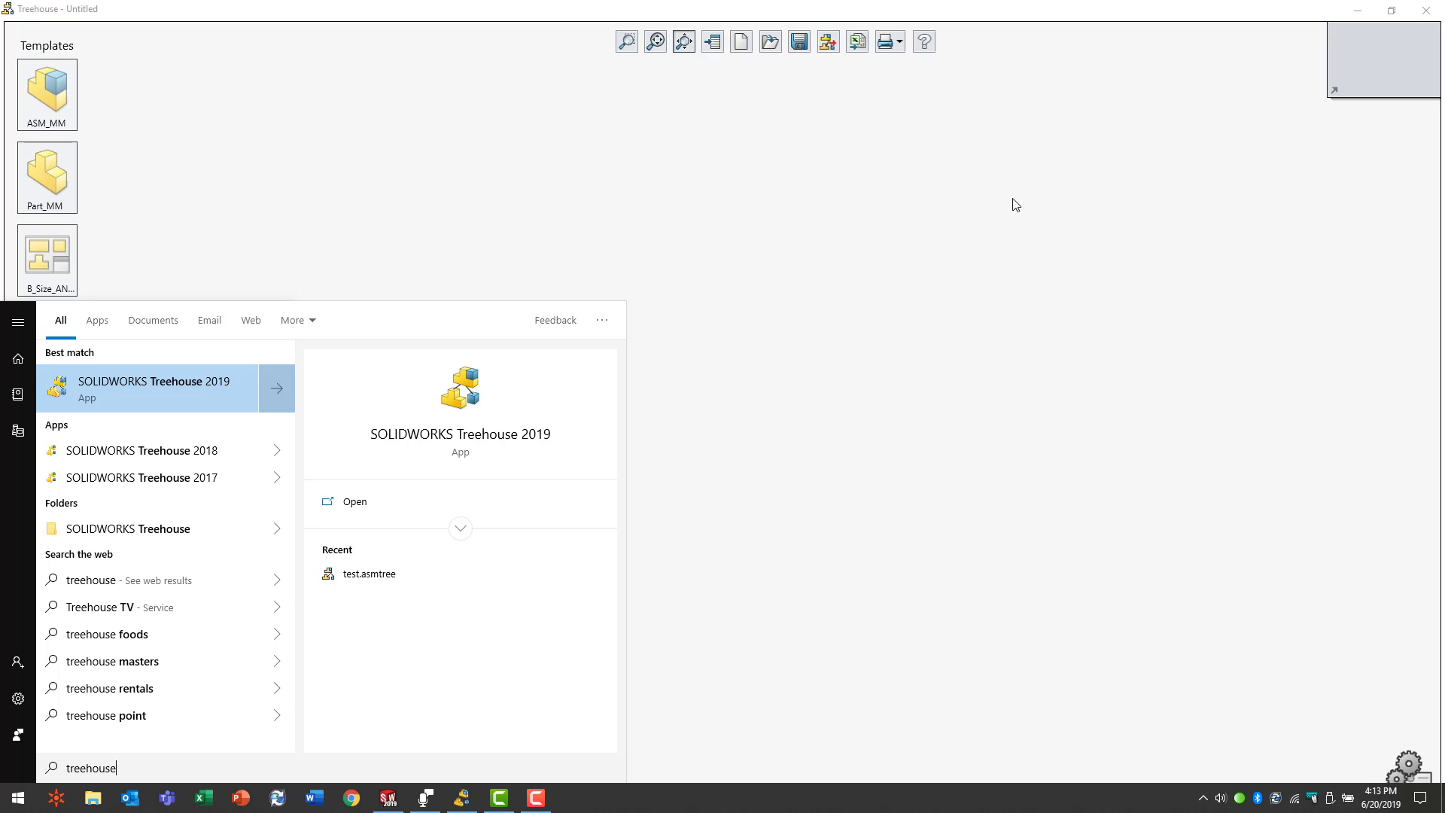
pyautogui.click(1016, 204)
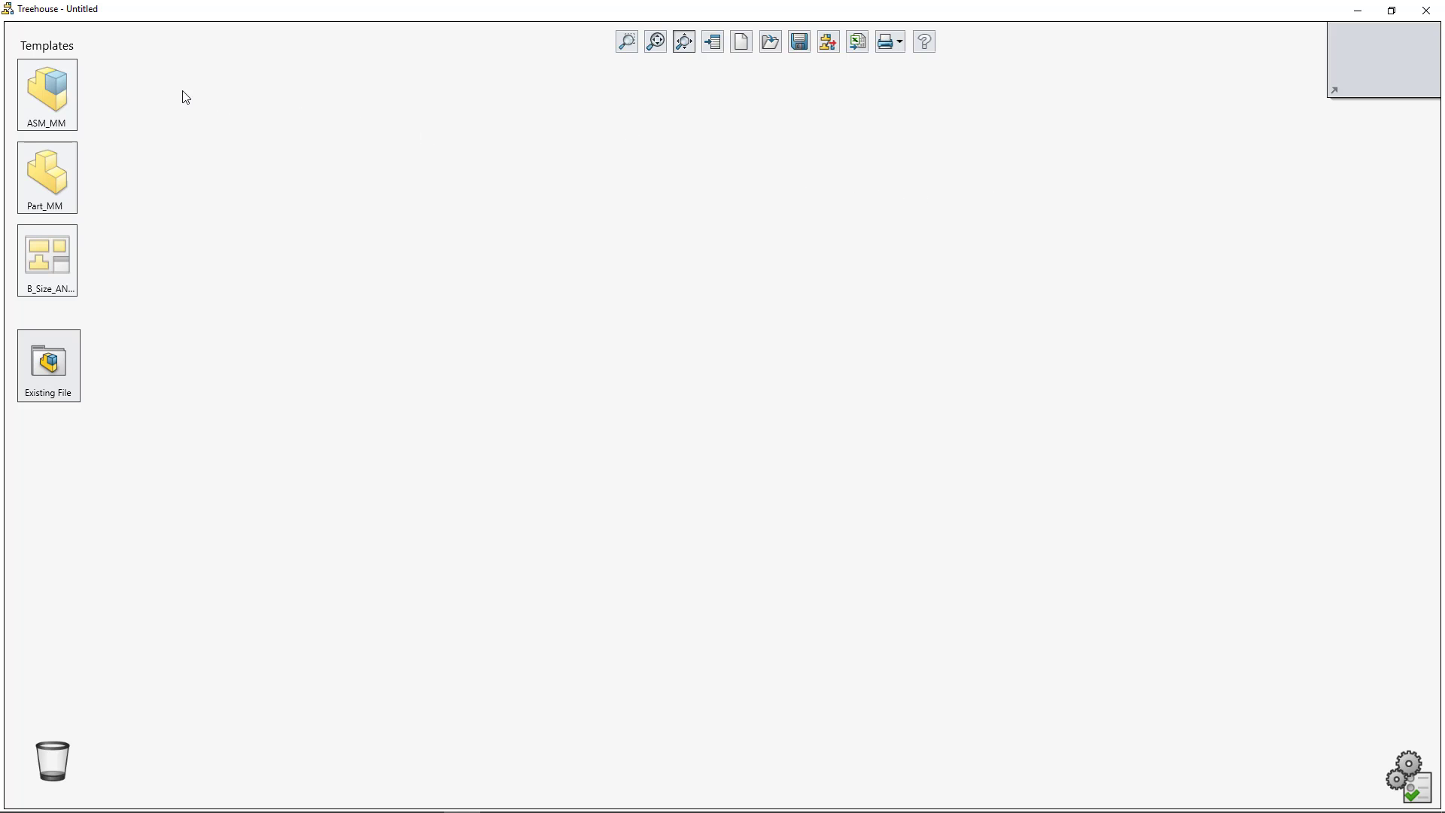
pyautogui.moveTo(74, 75)
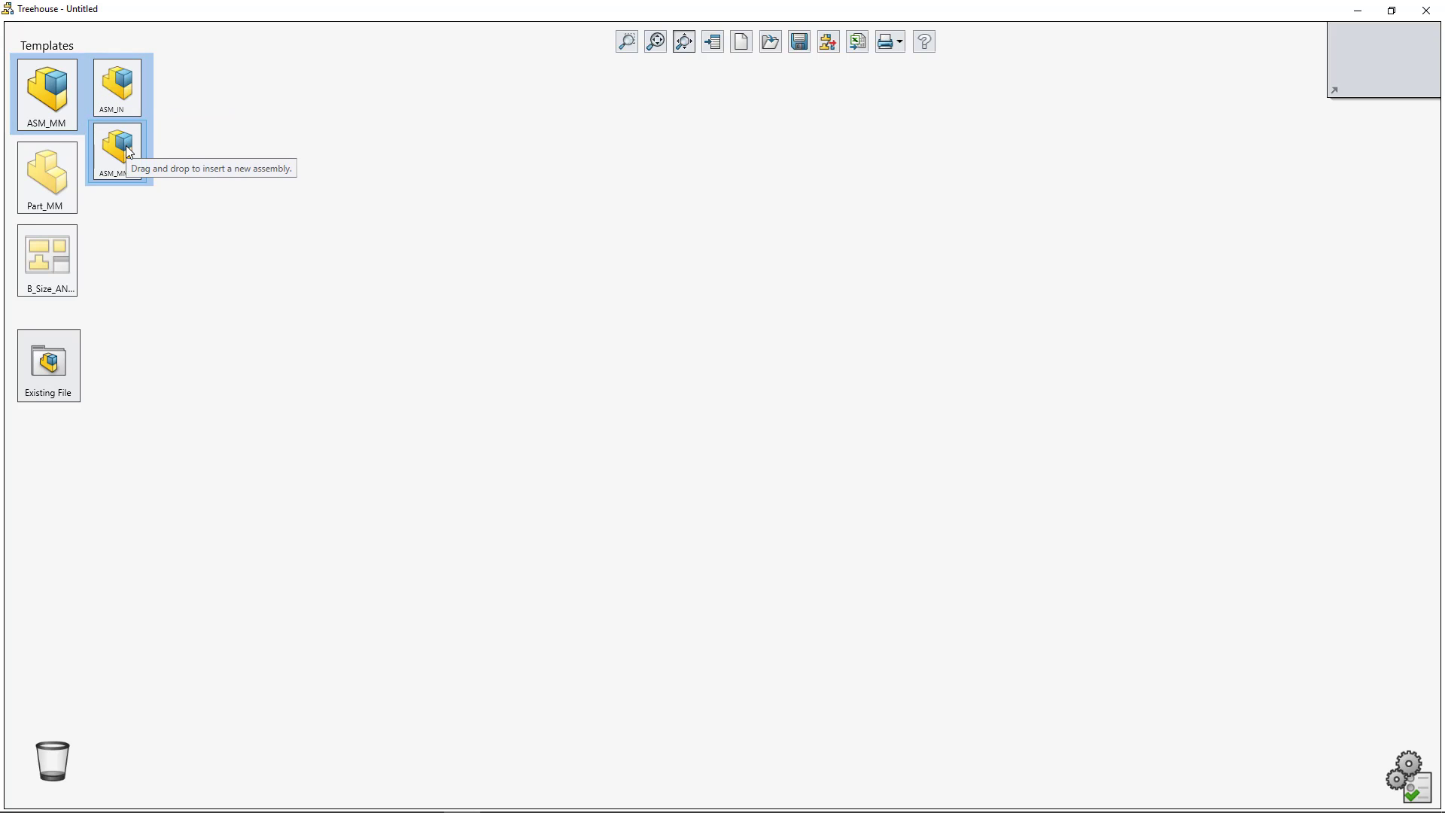
pyautogui.moveTo(125, 146); pyautogui.dragTo(179, 141)
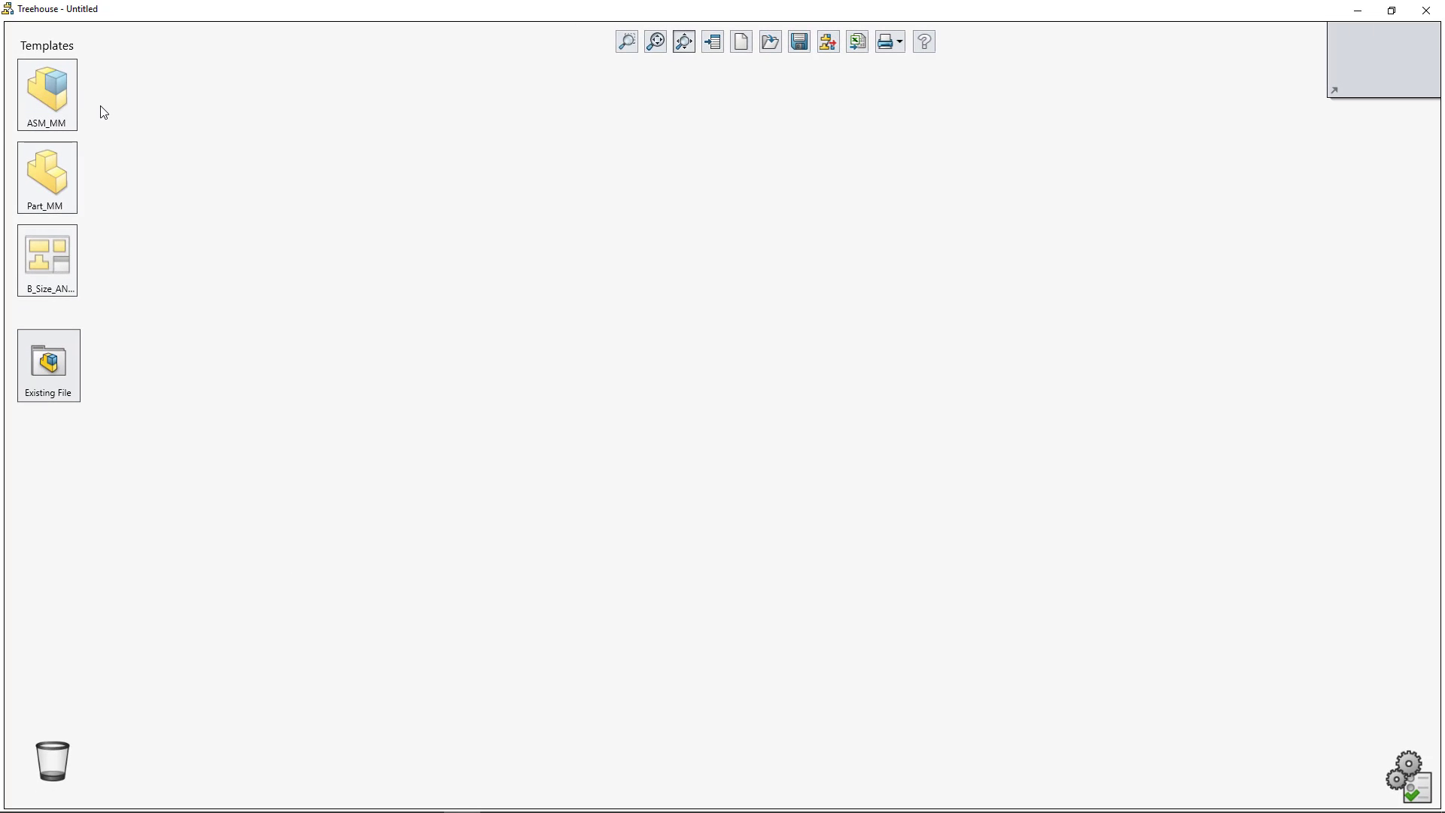
# Place a new ASM_MM assembly on the empty layout and name it Top Level Assembly.
pyautogui.moveTo(68, 93)
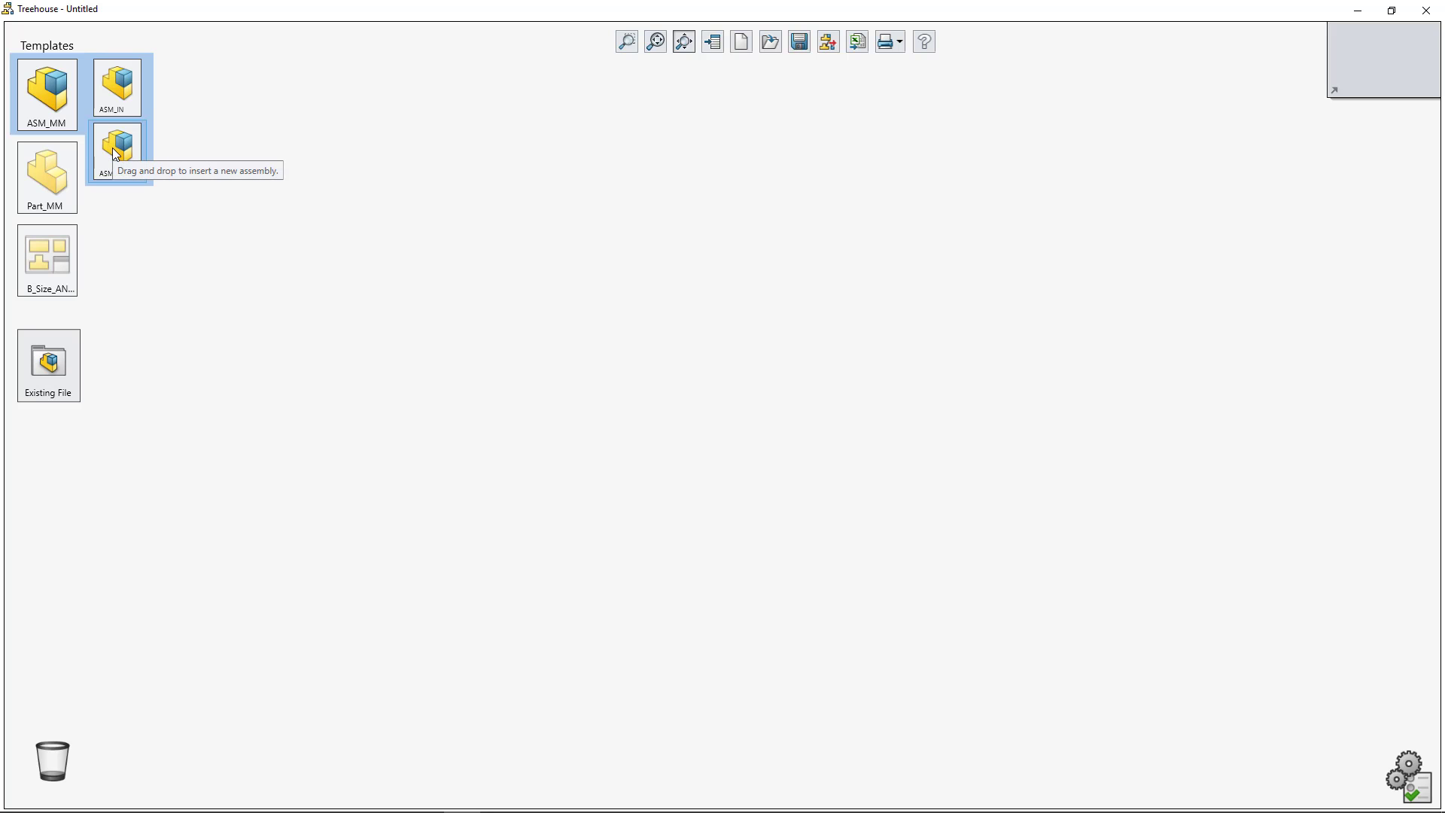
pyautogui.moveTo(132, 158); pyautogui.dragTo(729, 195)
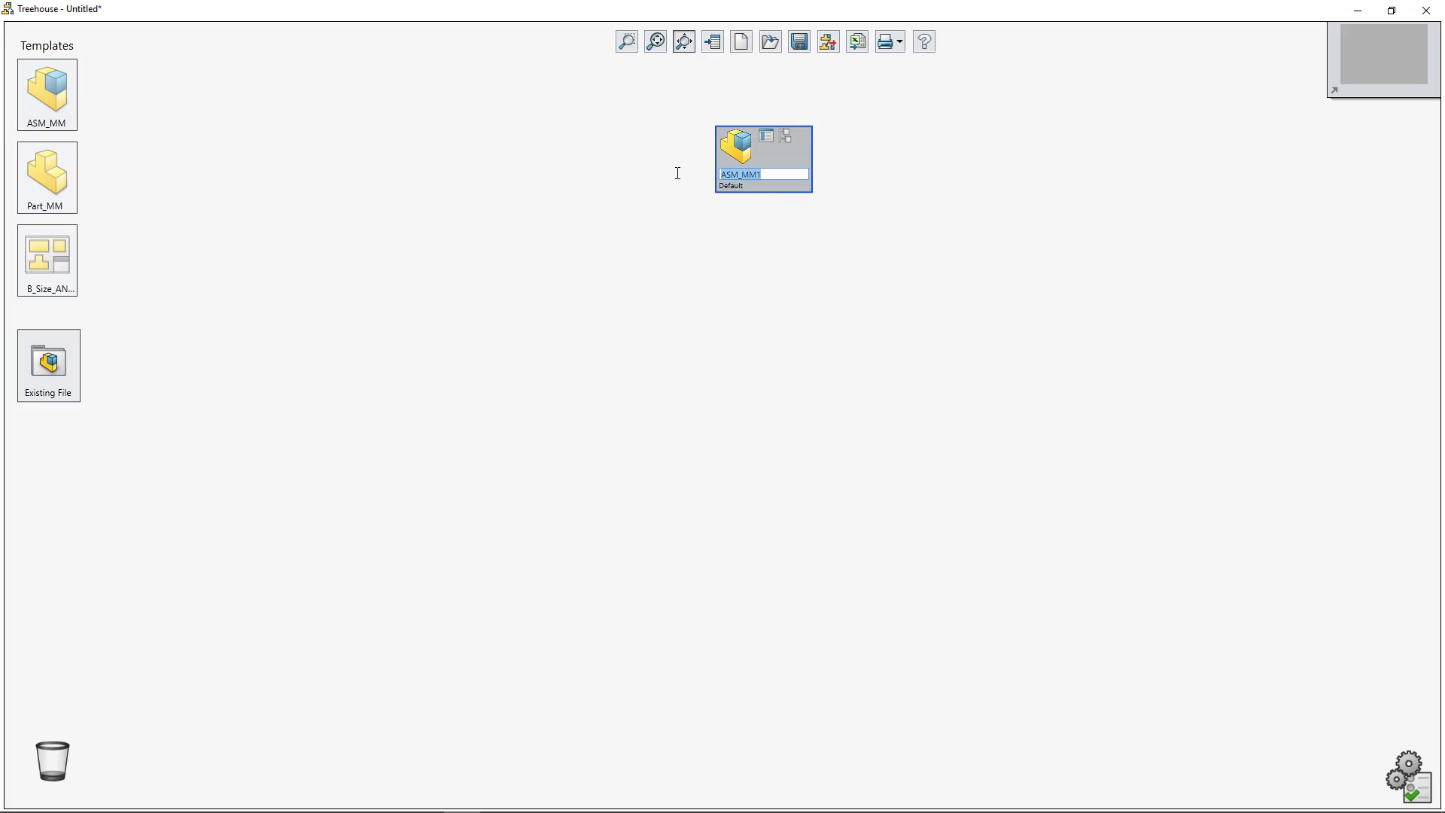
pyautogui.write('Top As')
pyautogui.press('BackSpace')
pyautogui.press('BackSpace')
pyautogui.write('L')
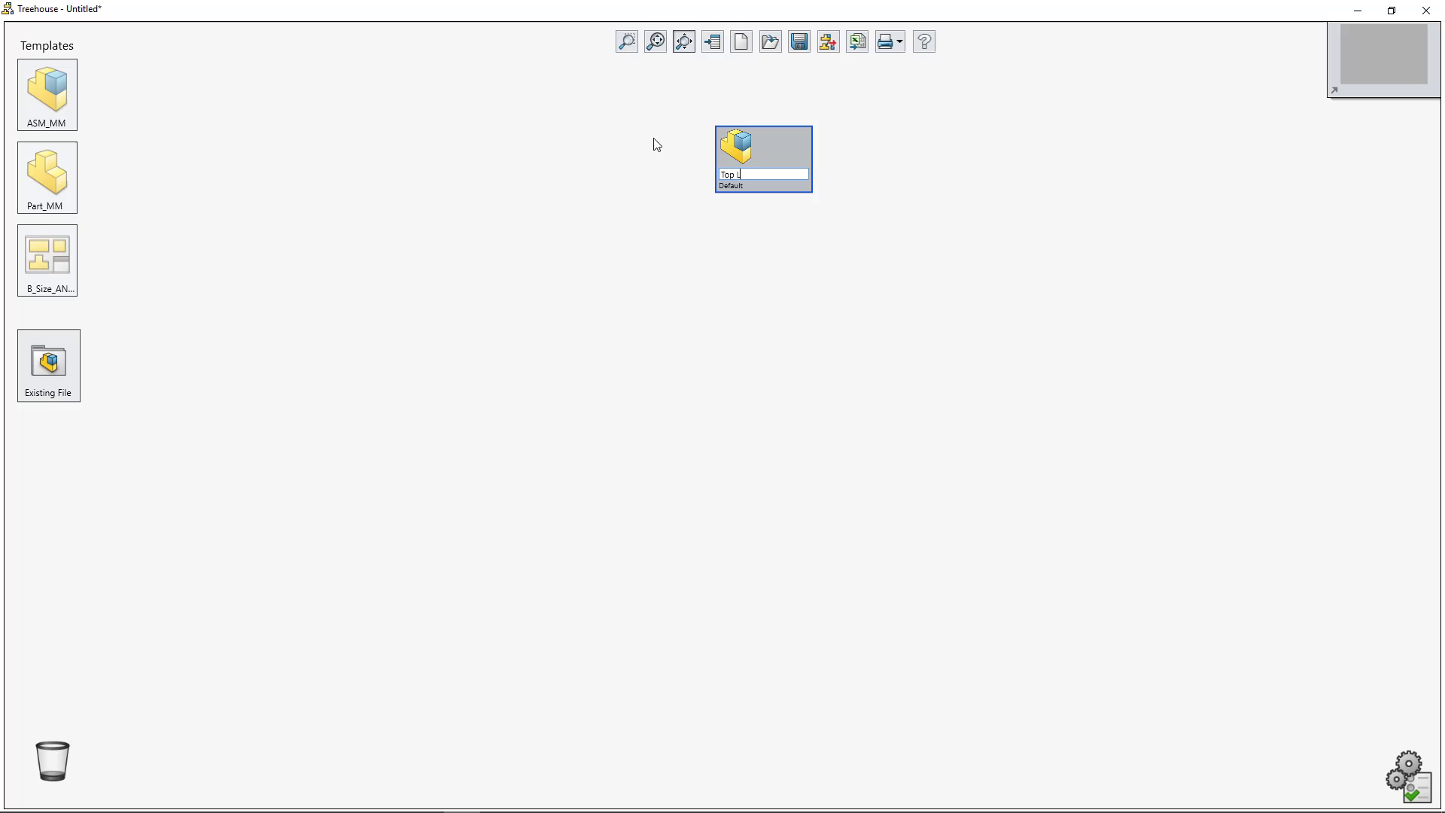
pyautogui.write('evel Assembly')
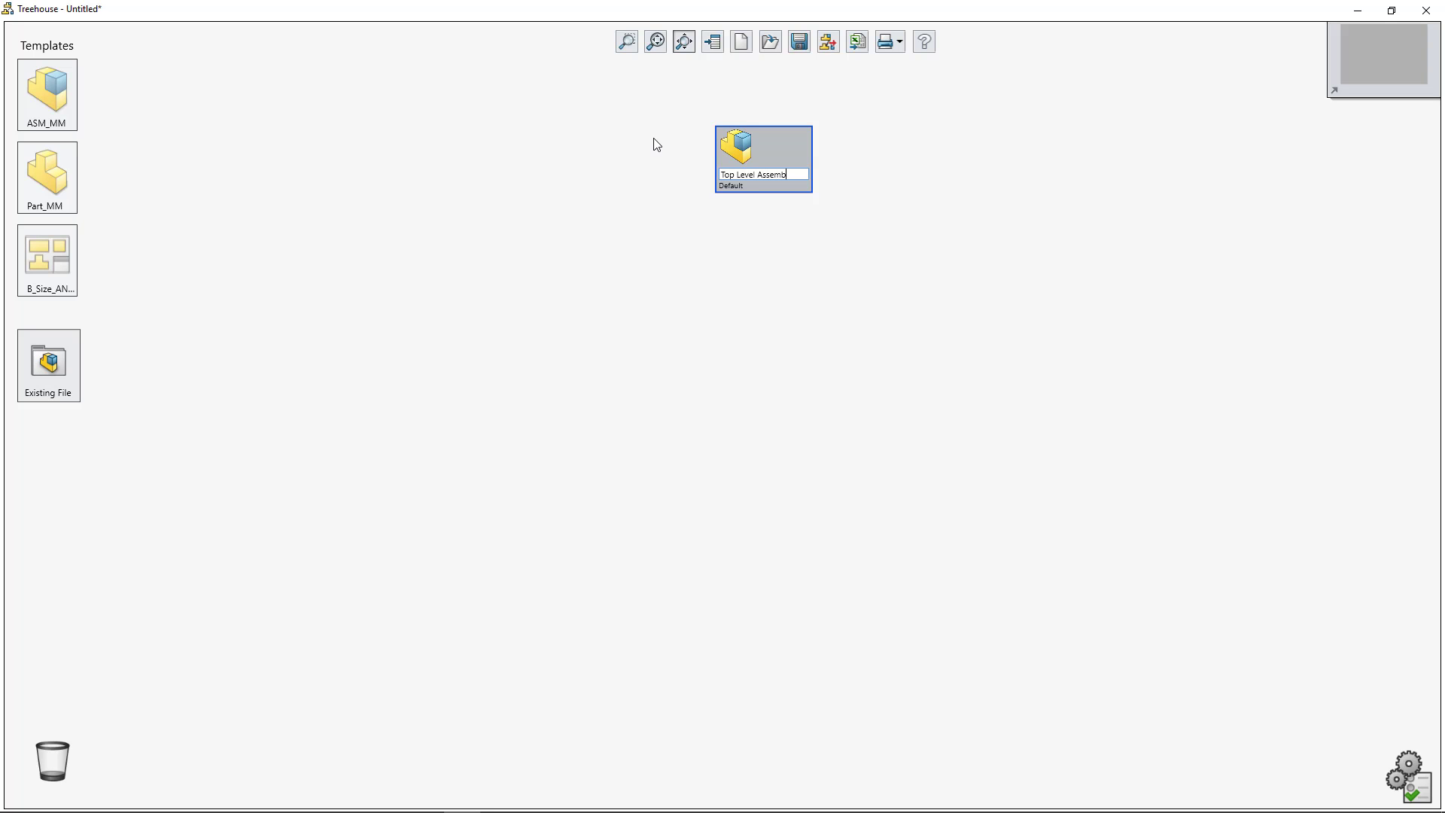
pyautogui.click(655, 143)
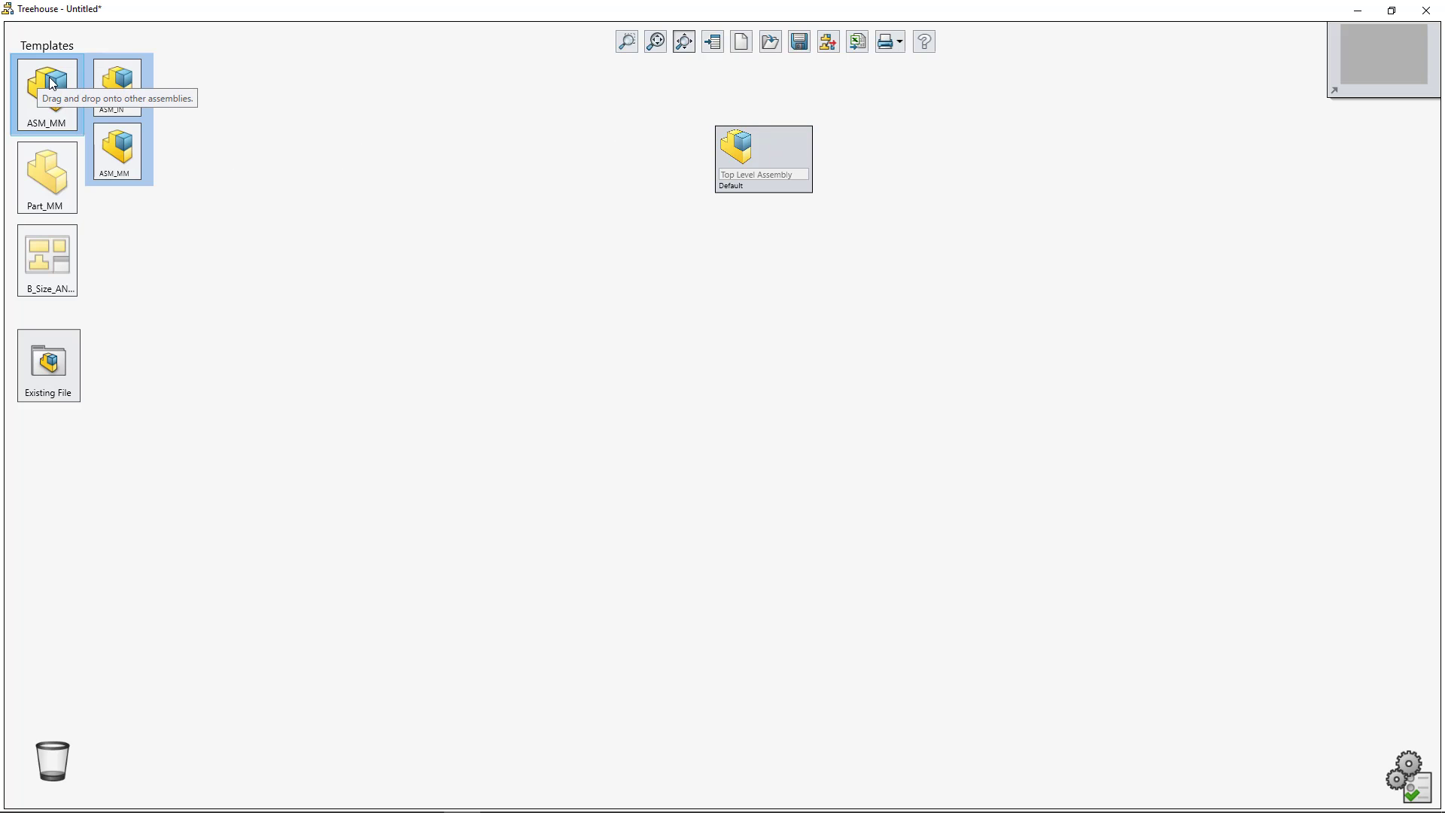
# Add two new subassemblies, ASM_MM2 and ASM_MM3, under Top Level Assembly.
pyautogui.moveTo(119, 155); pyautogui.dragTo(749, 167)
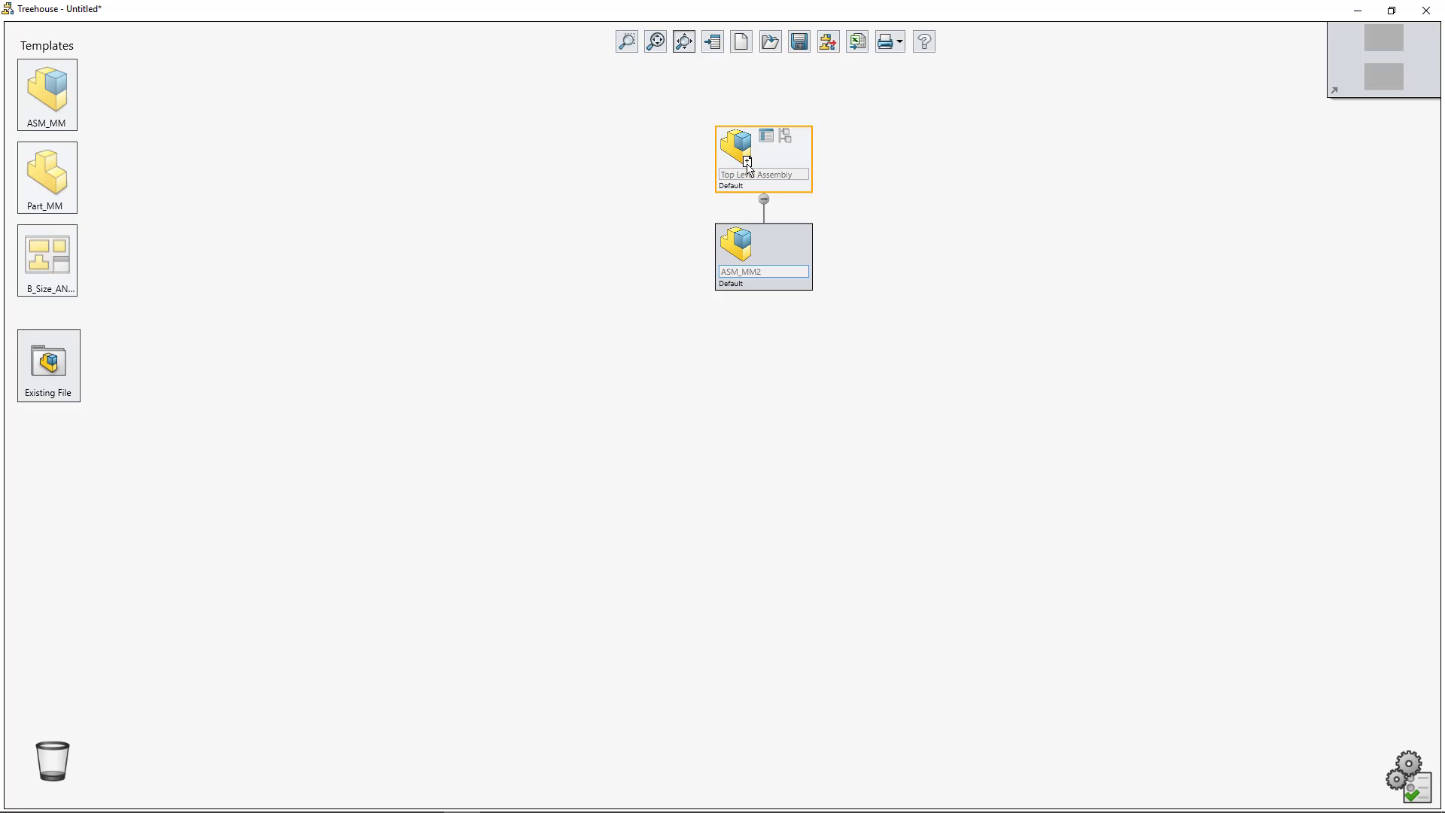
pyautogui.moveTo(71, 96)
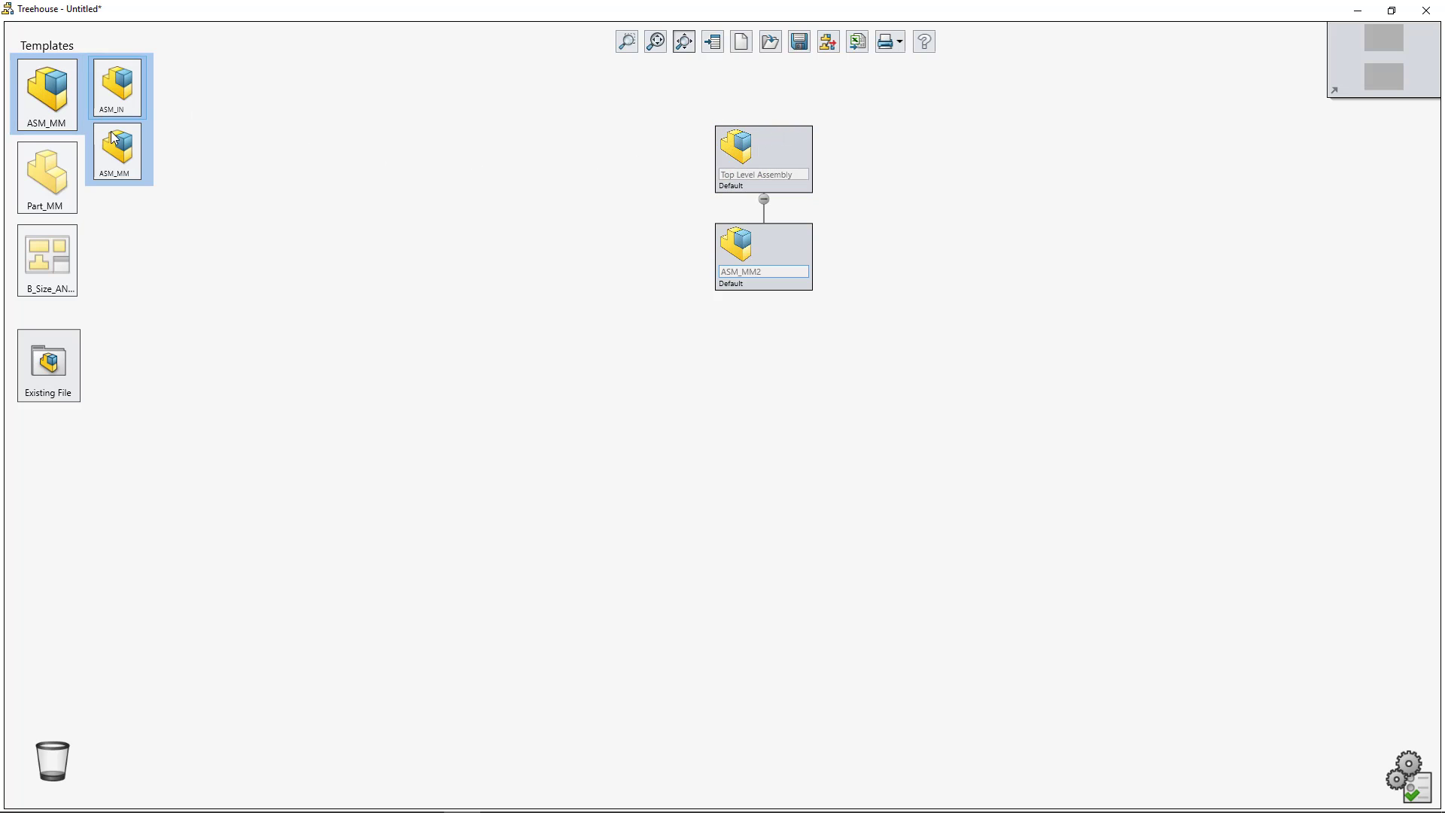
pyautogui.moveTo(119, 154); pyautogui.dragTo(745, 170)
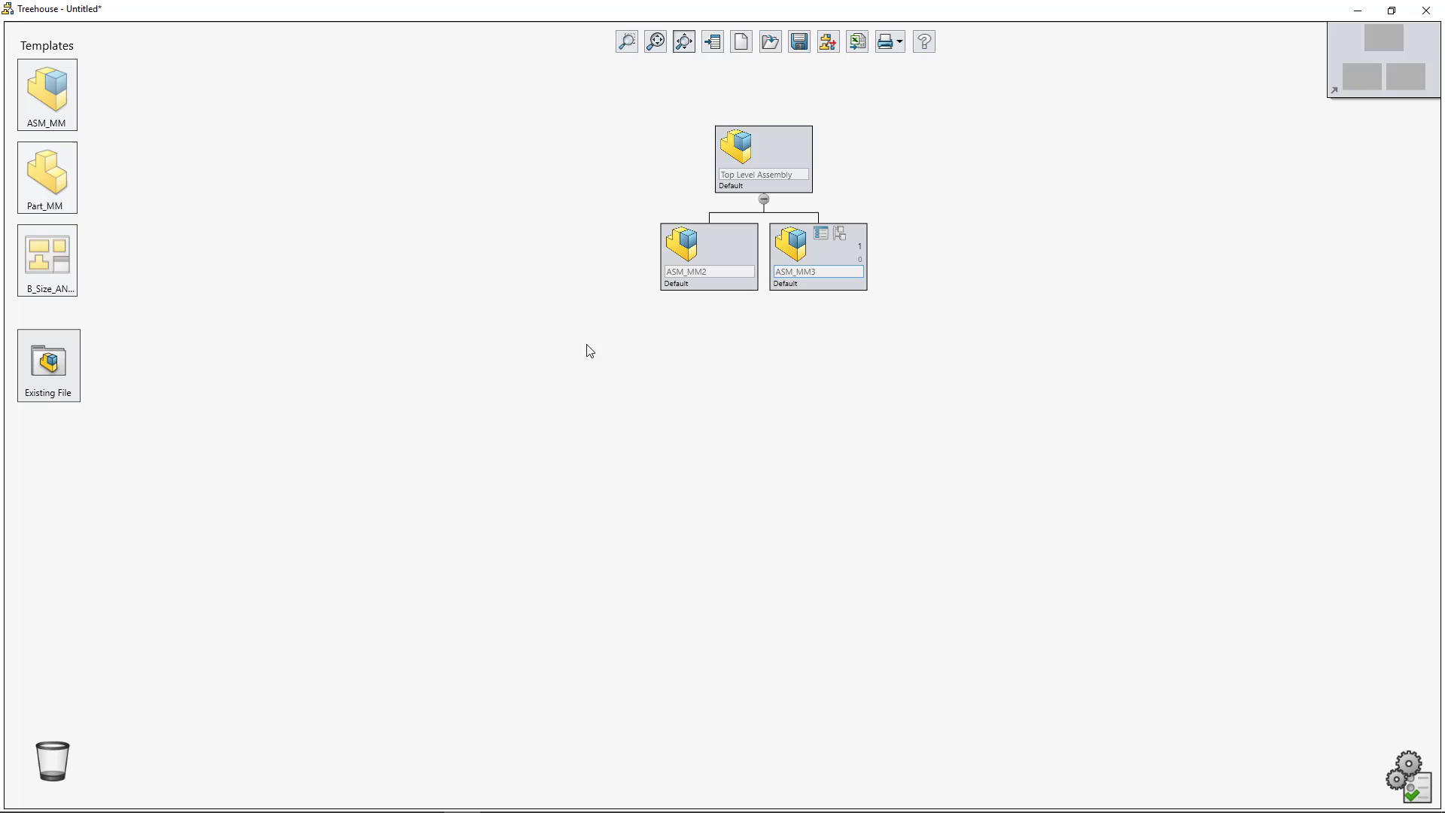
# Add a Part_MM part under Top Level Assembly and rename it from Part_MM1 to SSP.
pyautogui.moveTo(86, 187)
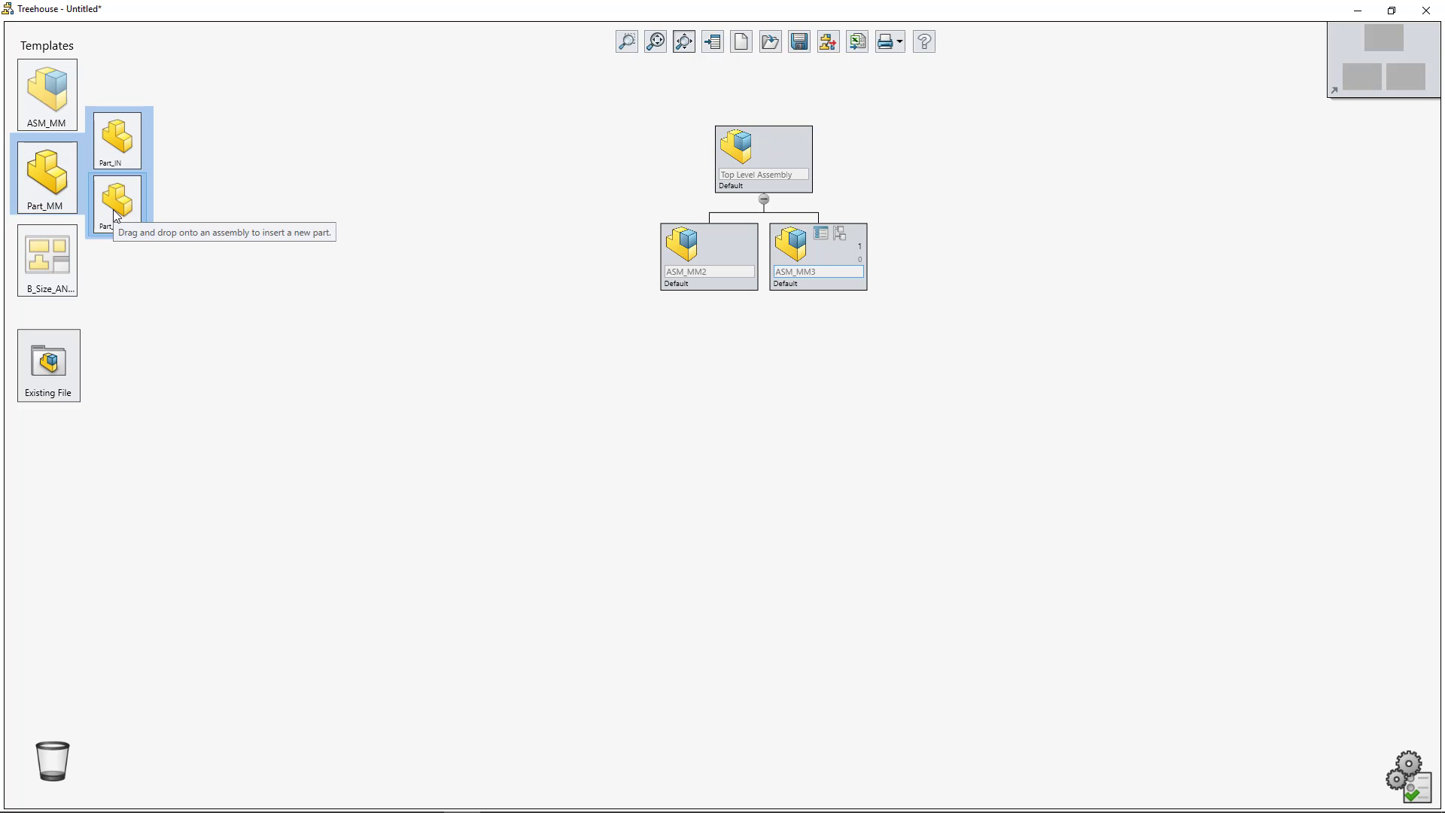
pyautogui.moveTo(113, 209); pyautogui.dragTo(776, 158)
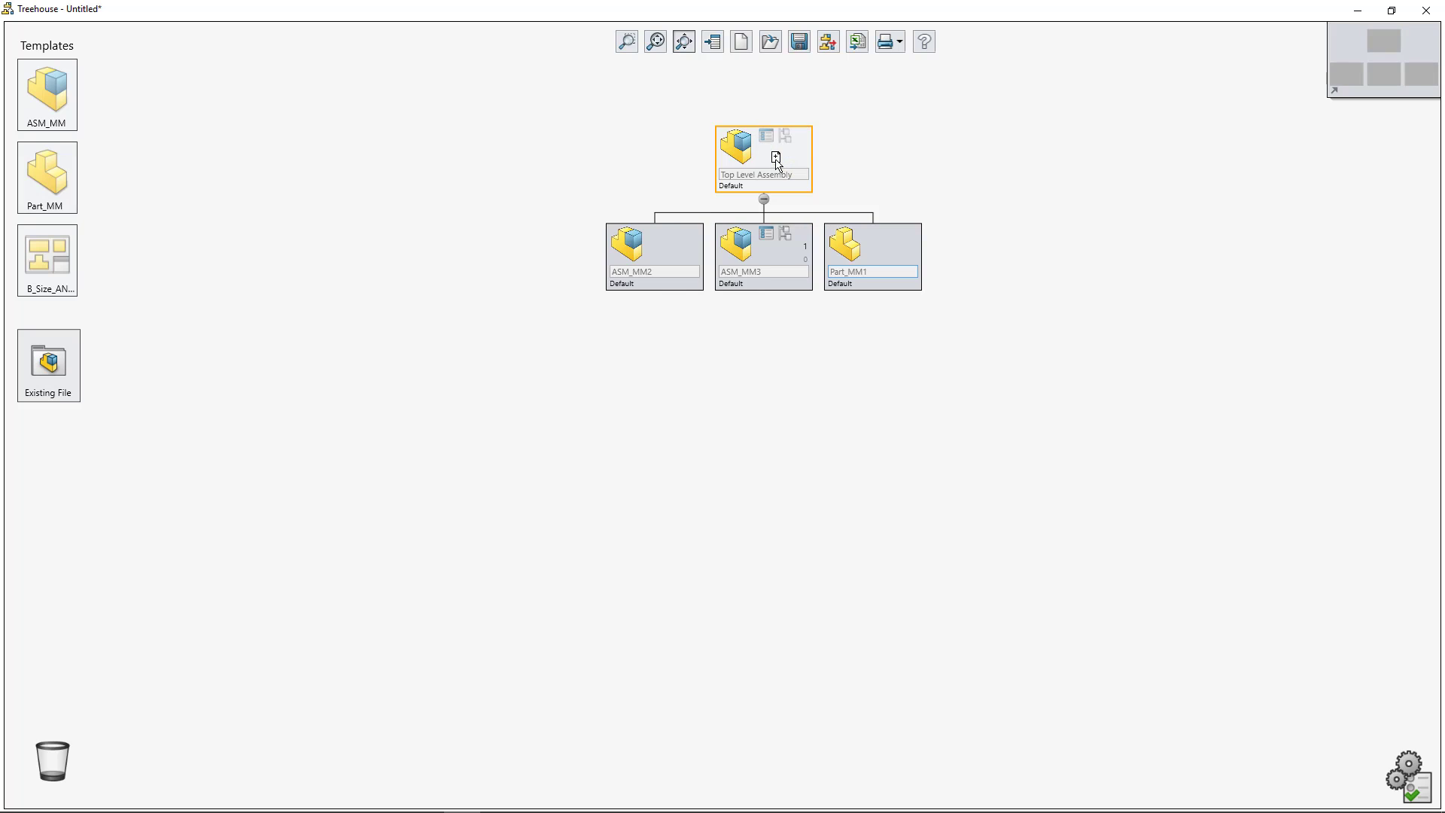
pyautogui.click(897, 275)
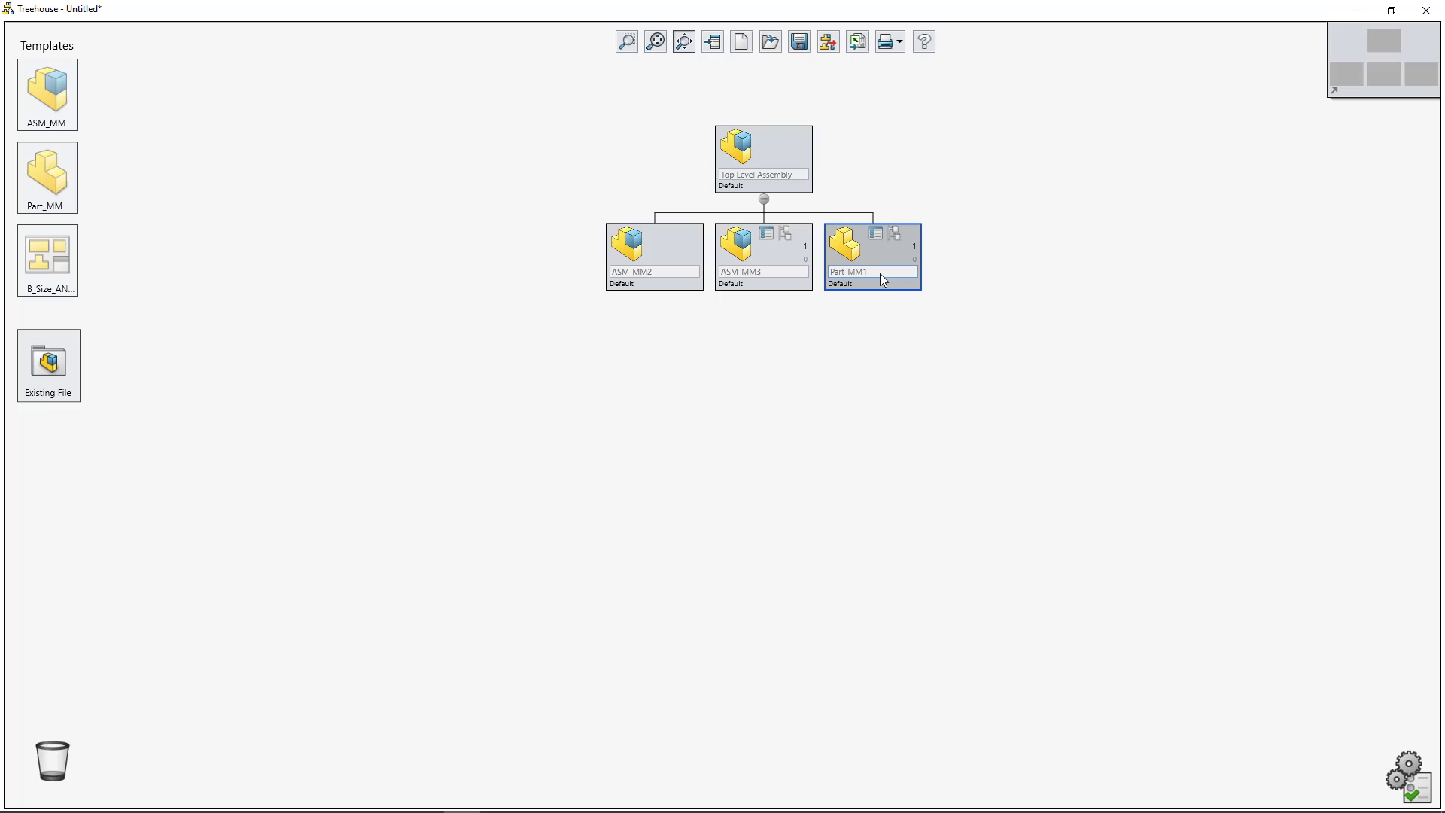
pyautogui.click(879, 273)
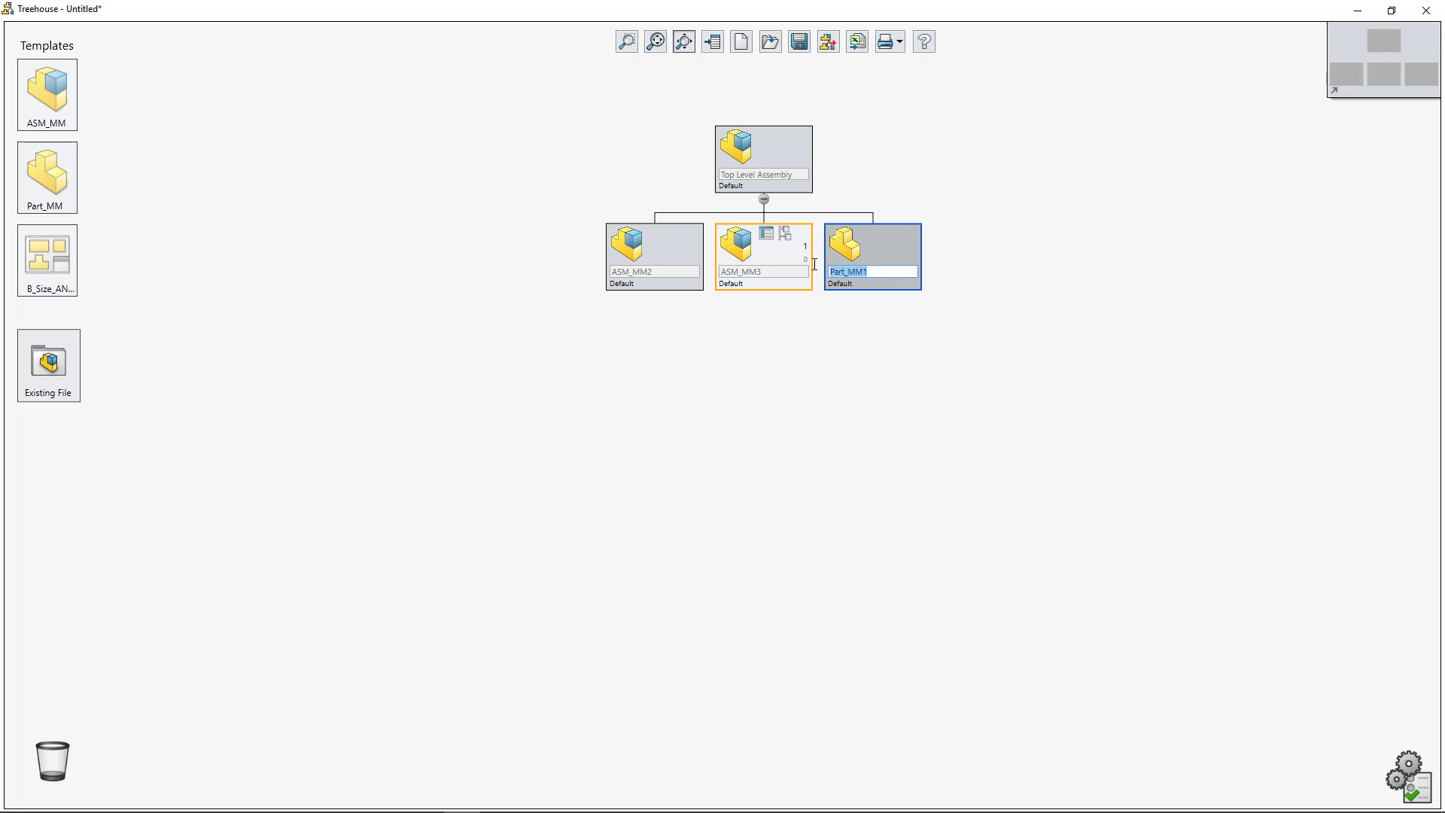
pyautogui.write('SSP')
pyautogui.click(883, 322)
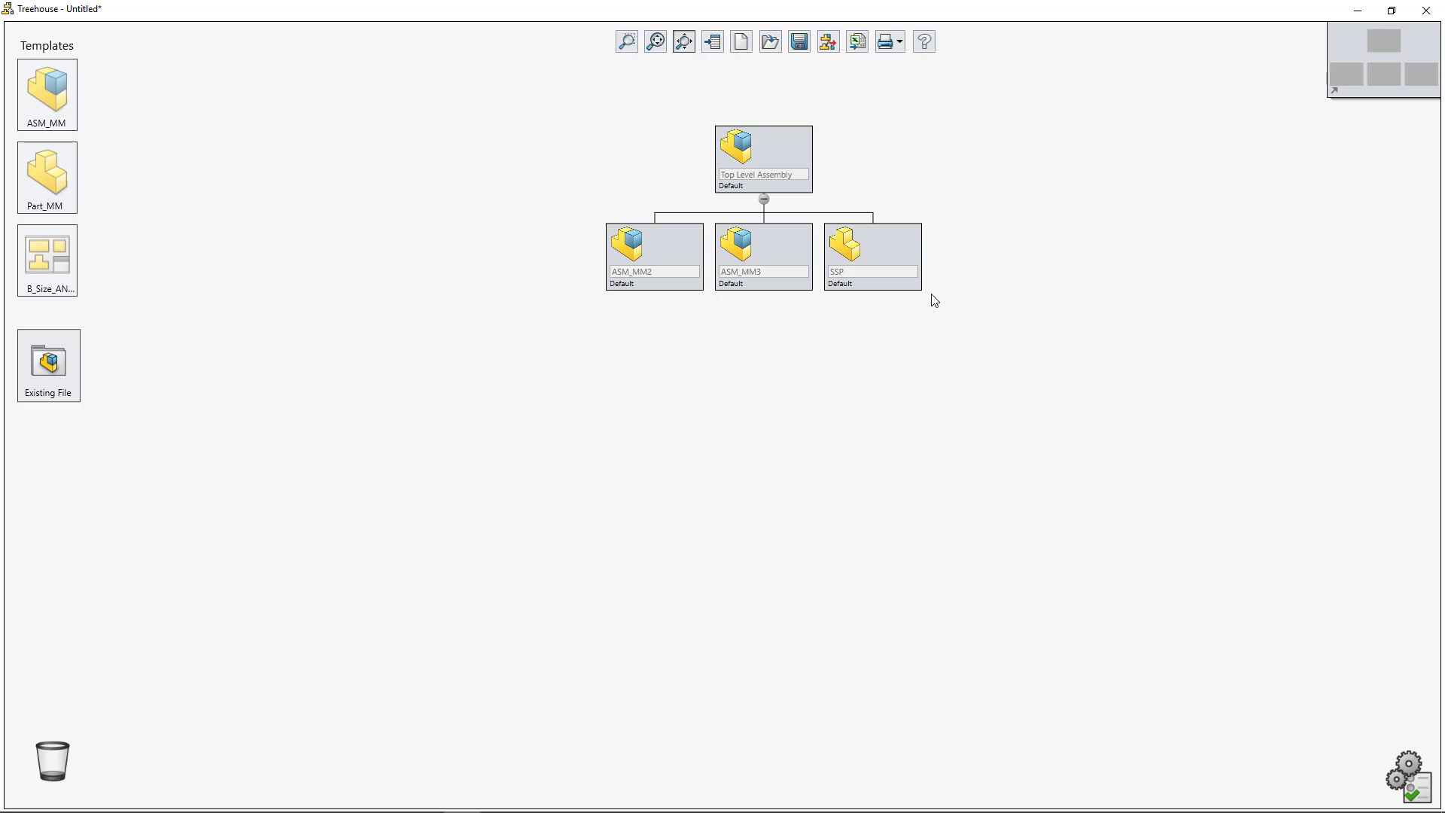
pyautogui.moveTo(891, 268)
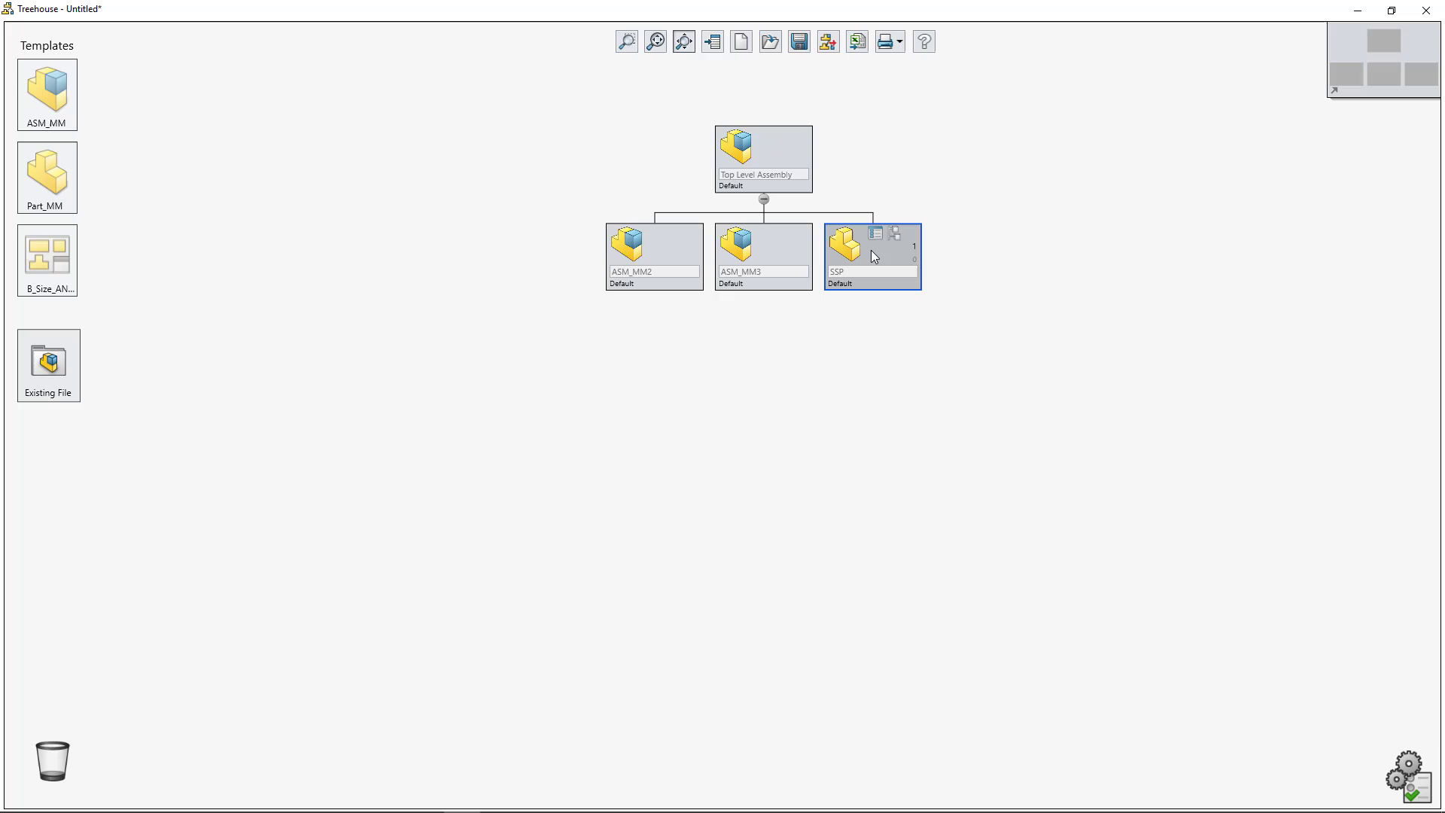
# Copy SSP into ASM_MM2 and ASM_MM3, and add new parts Part_MM2 and Part_MM3 under ASM_MM2.
pyautogui.keyDown('ctrl'); pyautogui.moveTo(870, 250); pyautogui.dragTo(672, 251); pyautogui.keyUp('ctrl')
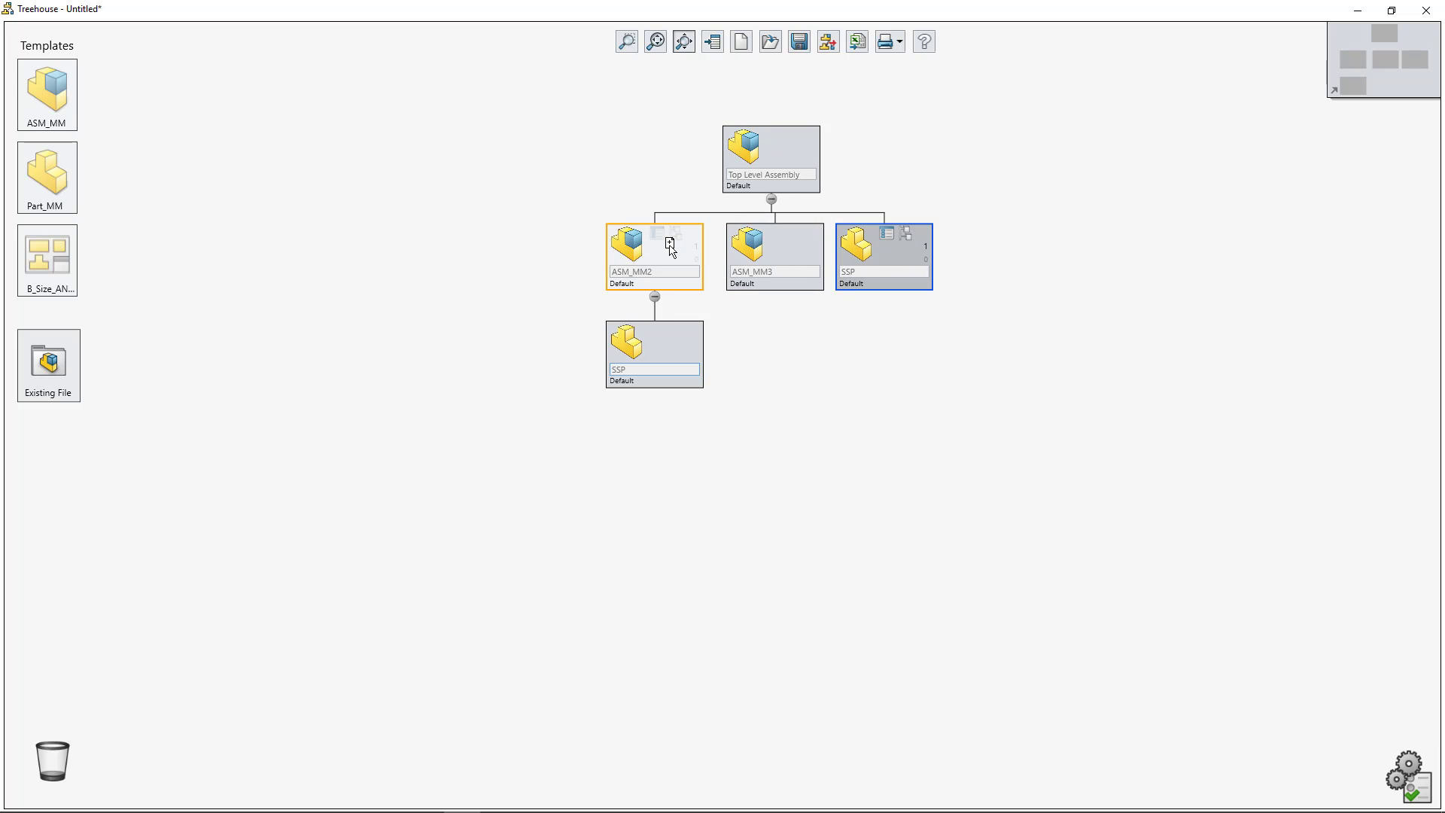
pyautogui.keyDown('ctrl'); pyautogui.moveTo(889, 256); pyautogui.dragTo(766, 252); pyautogui.keyUp('ctrl')
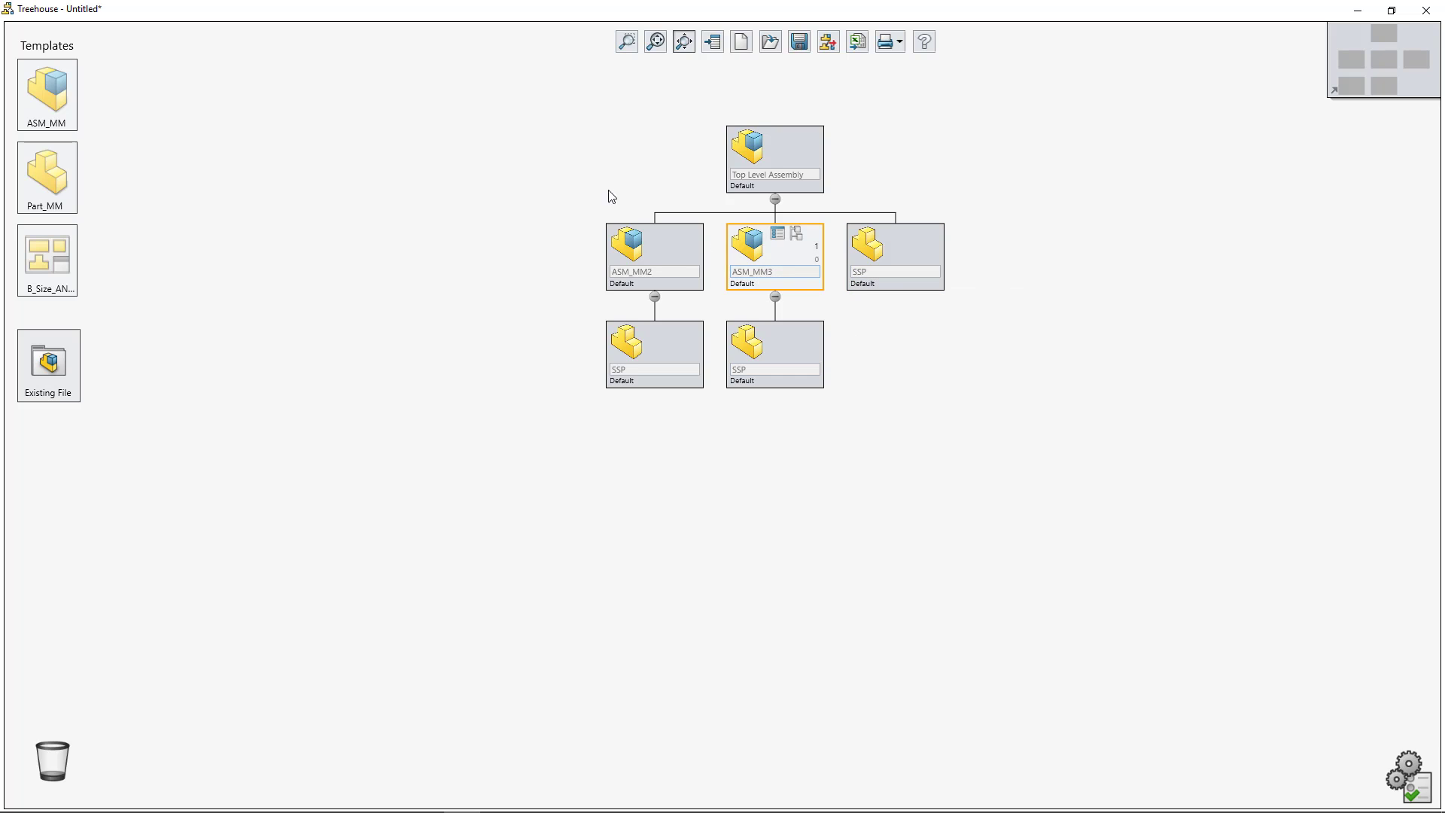
pyautogui.moveTo(57, 180)
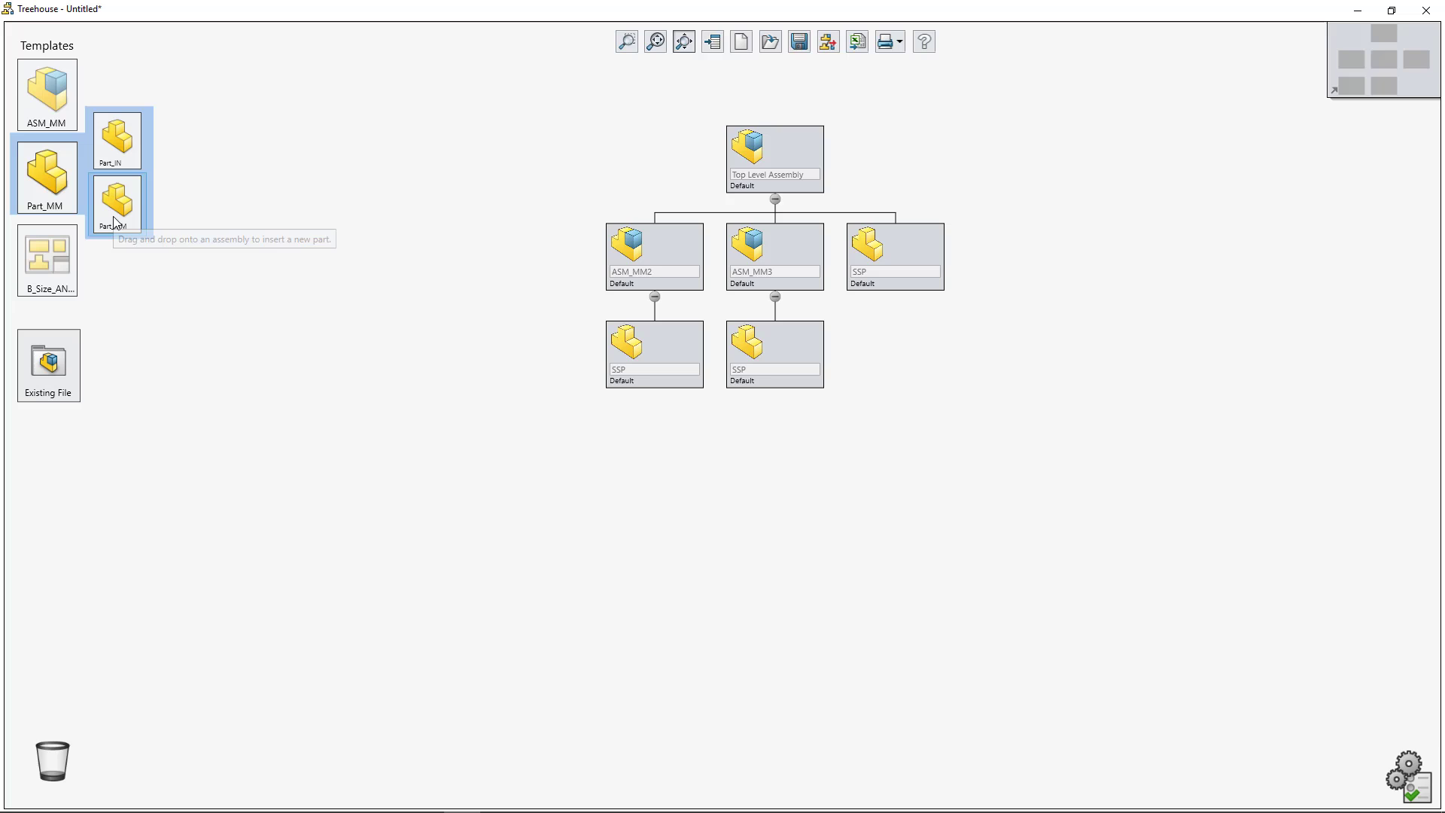
pyautogui.moveTo(104, 187); pyautogui.dragTo(656, 265)
pyautogui.moveTo(56, 180)
pyautogui.moveTo(132, 211); pyautogui.dragTo(662, 259)
# Add Part_MM4 under ASM_MM3 and give ASM_MM3 a second instance, quantity 2.
pyautogui.moveTo(53, 181)
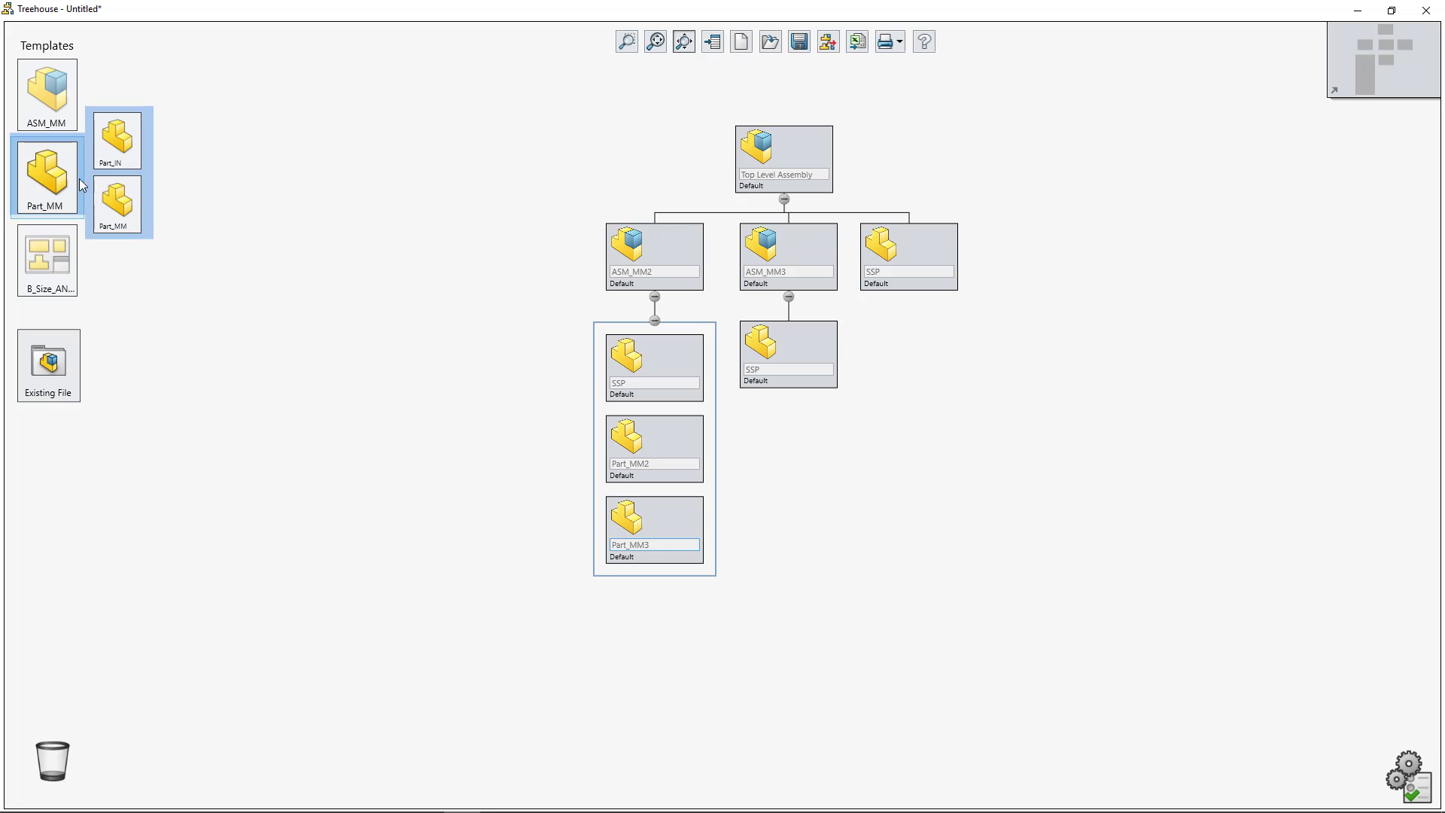
pyautogui.moveTo(116, 212); pyautogui.dragTo(789, 265)
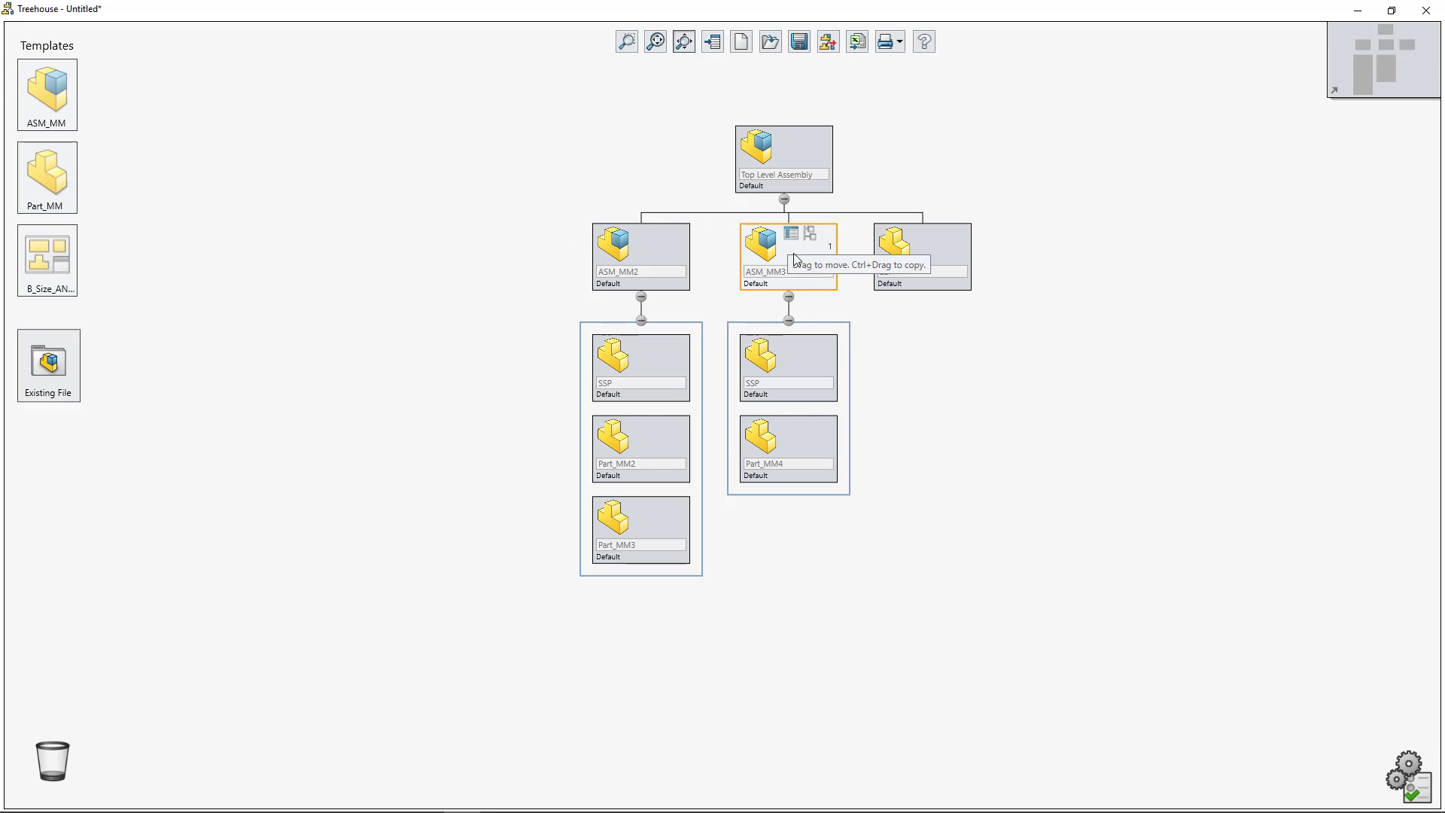
pyautogui.moveTo(786, 265); pyautogui.dragTo(784, 166)
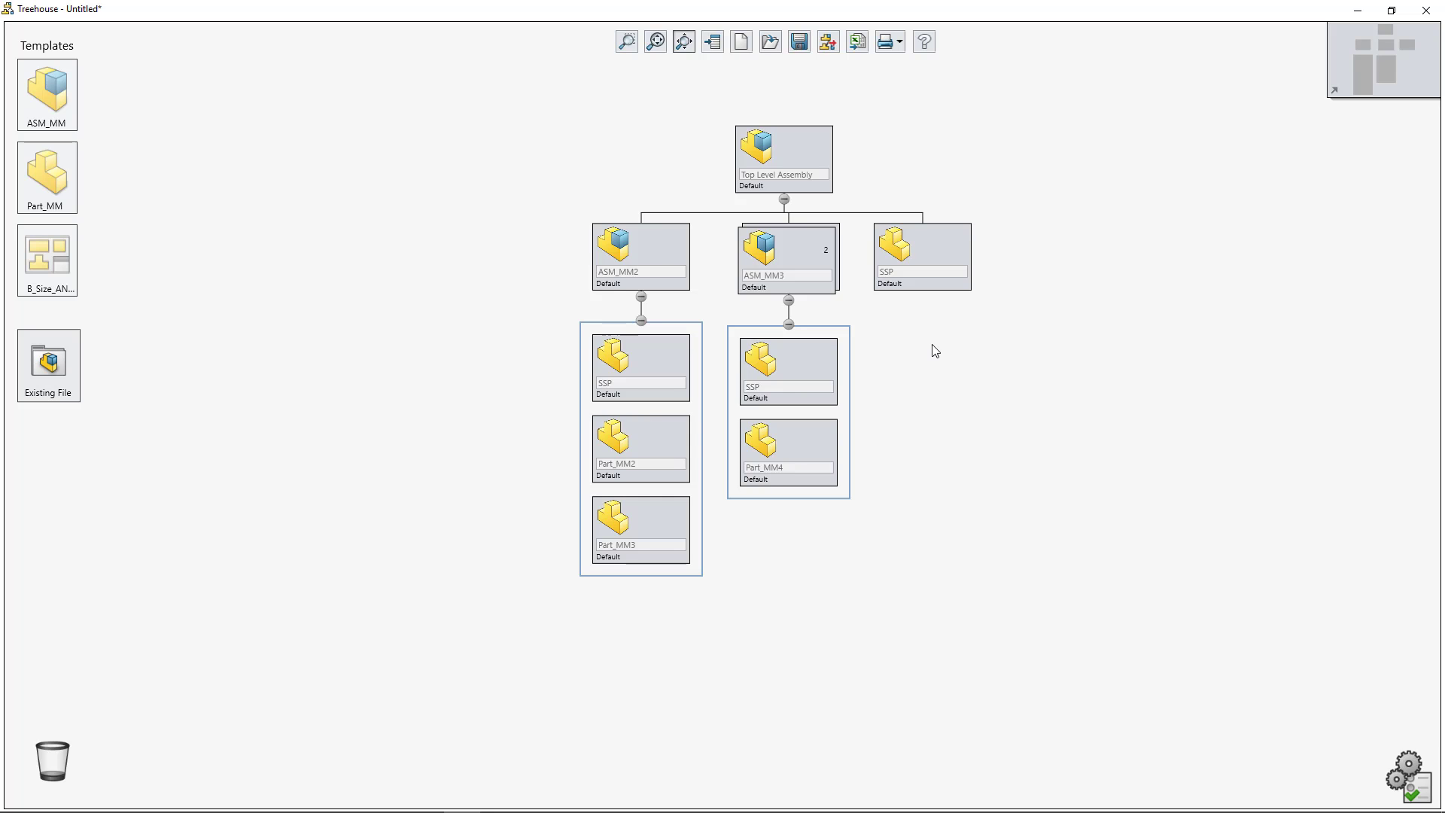
# Set the default export destination to C:\PDM Standard Demo\STAND_ASSEMBLY.
pyautogui.click(713, 42)
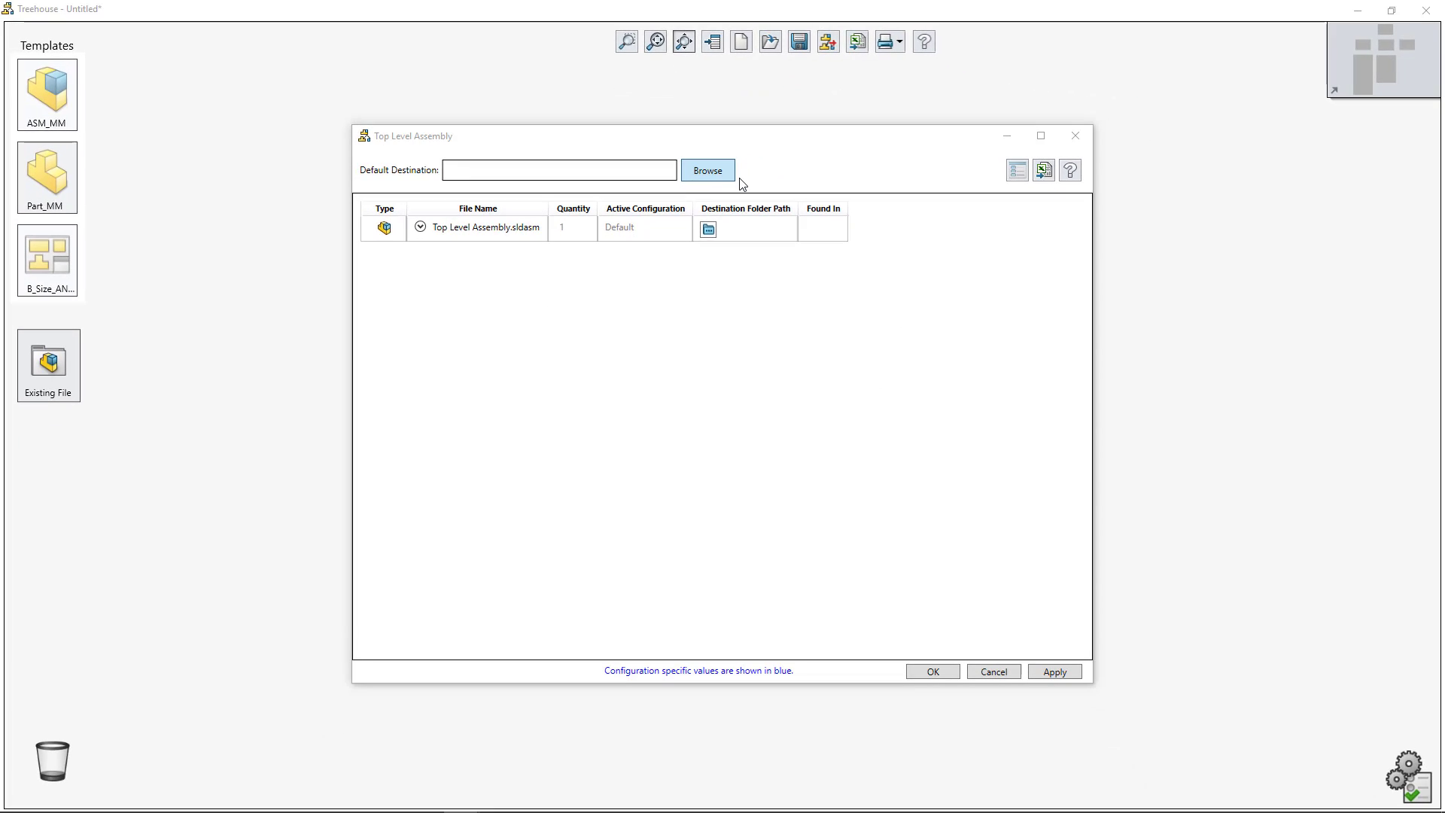
pyautogui.click(737, 178)
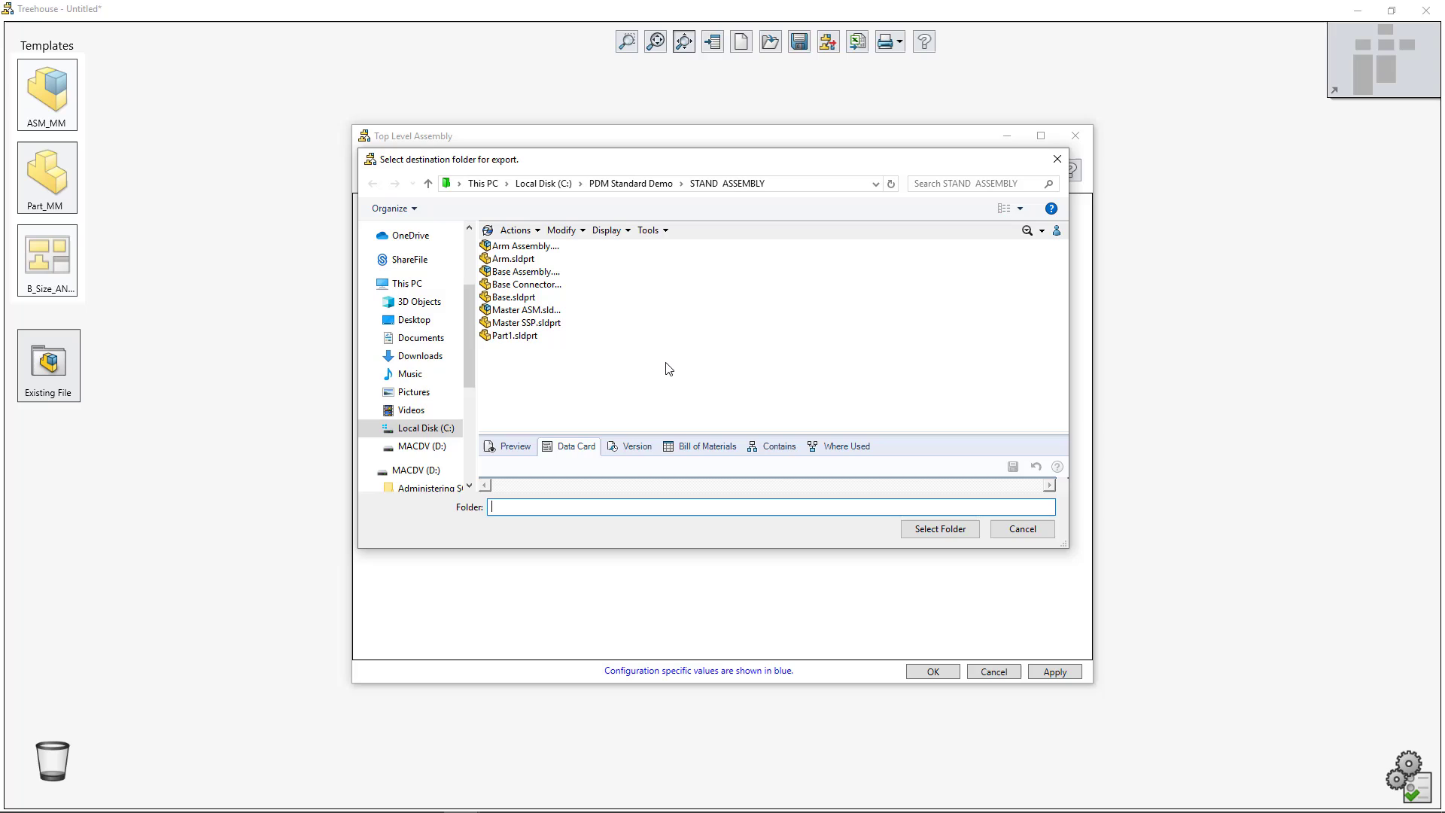
pyautogui.click(925, 533)
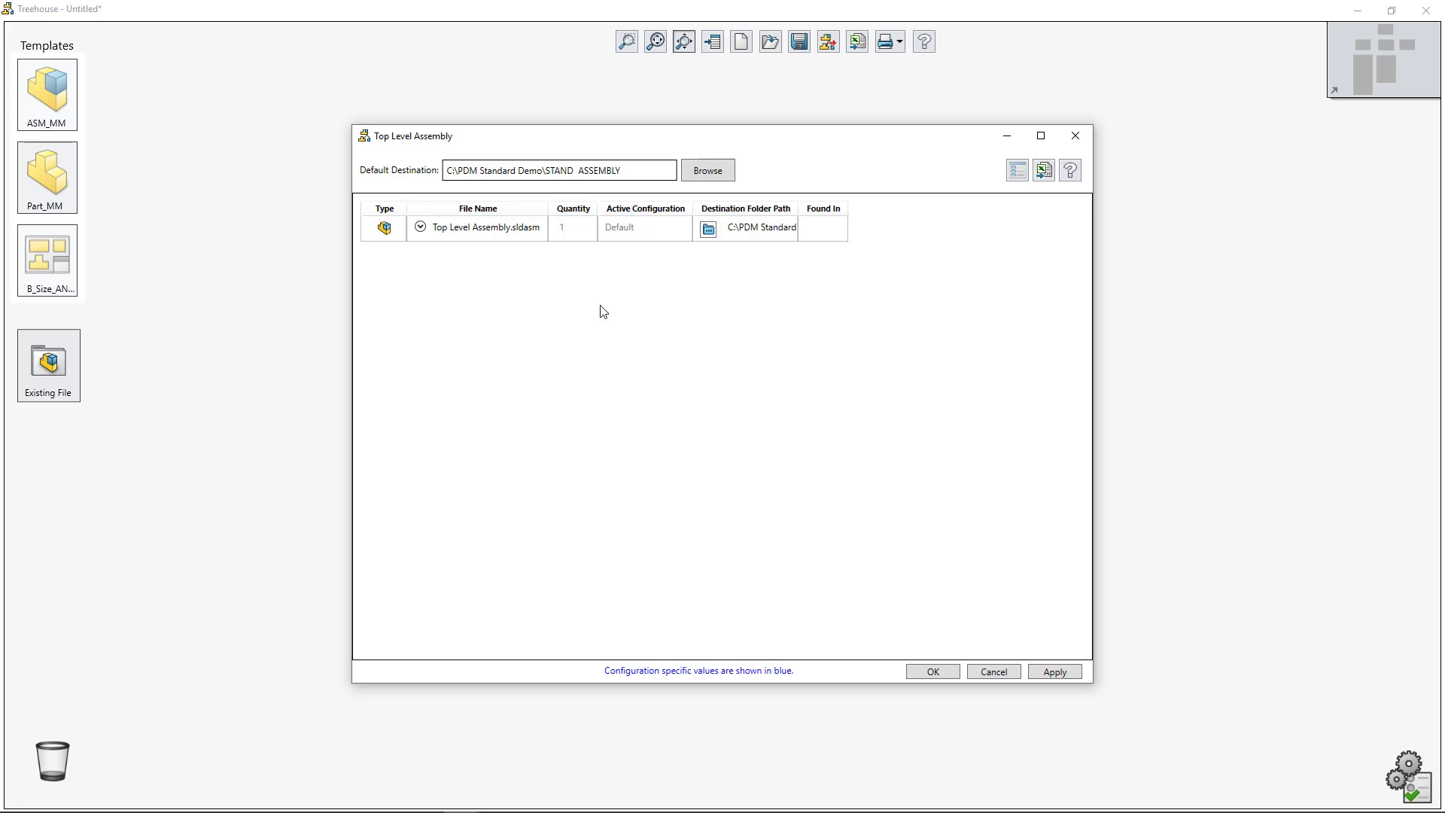
# Expand all assembly rows, widen the Destination Folder Path column, and accept the export settings.
pyautogui.click(420, 227)
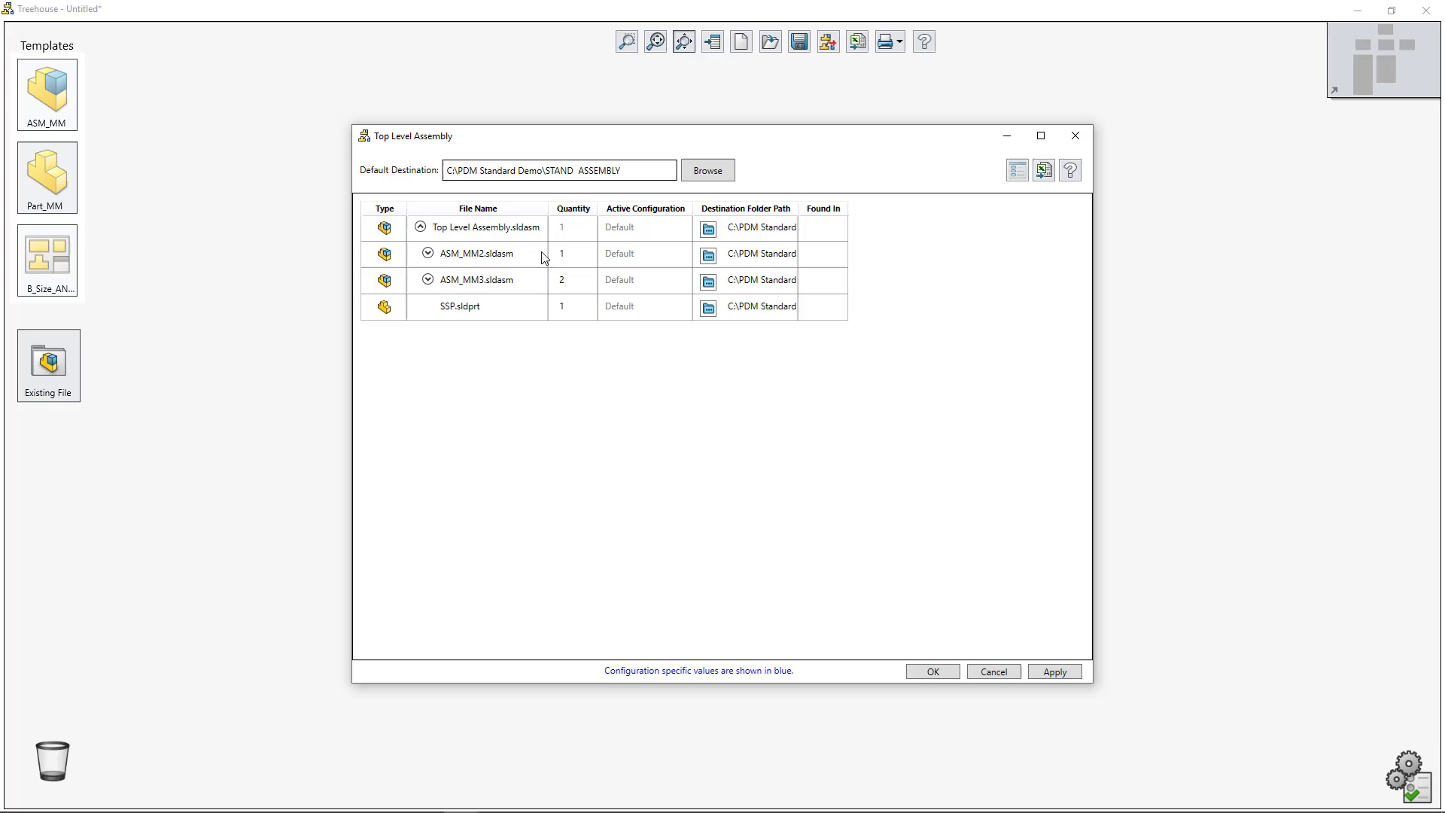
pyautogui.click(428, 252)
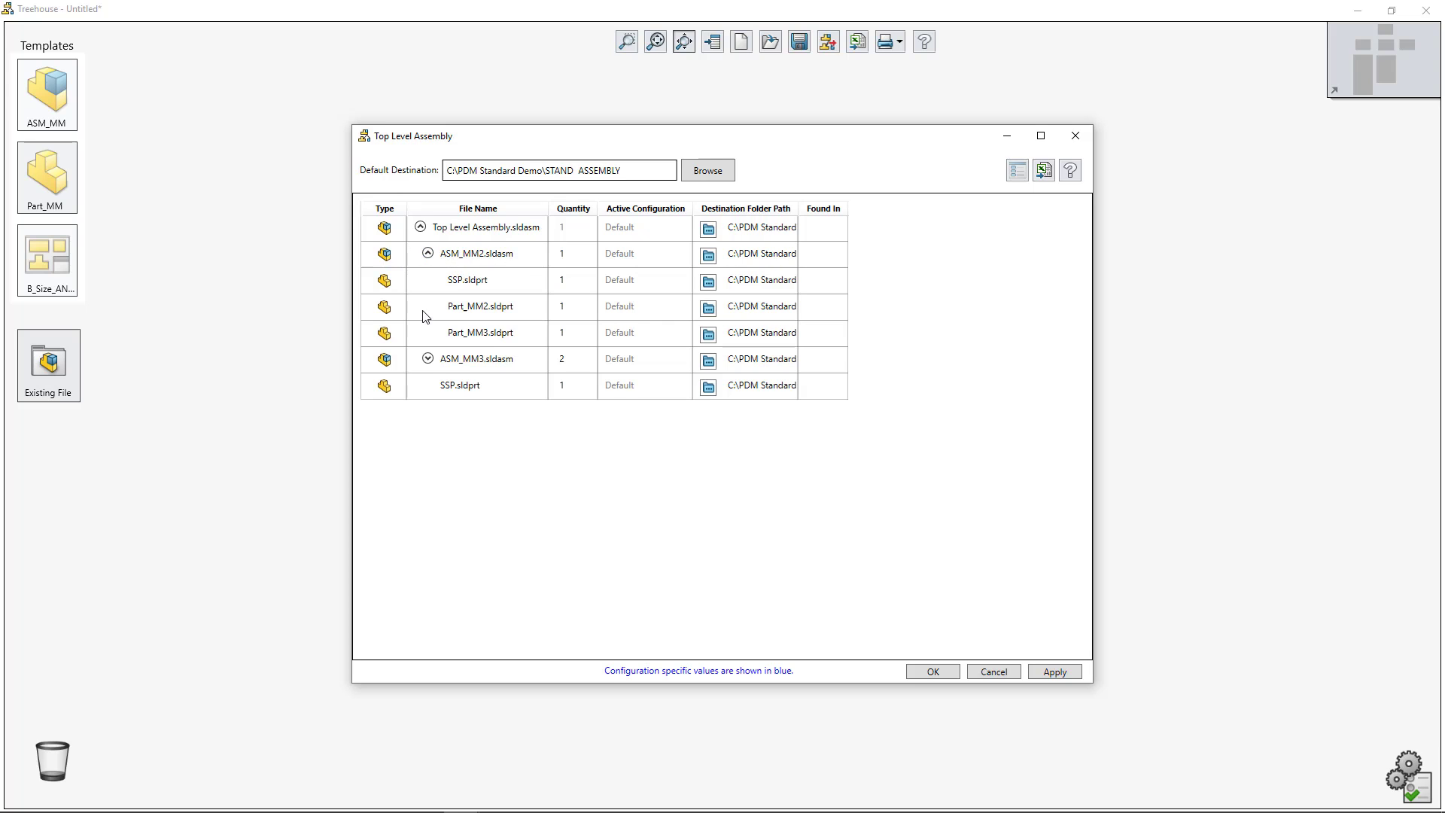
pyautogui.click(428, 359)
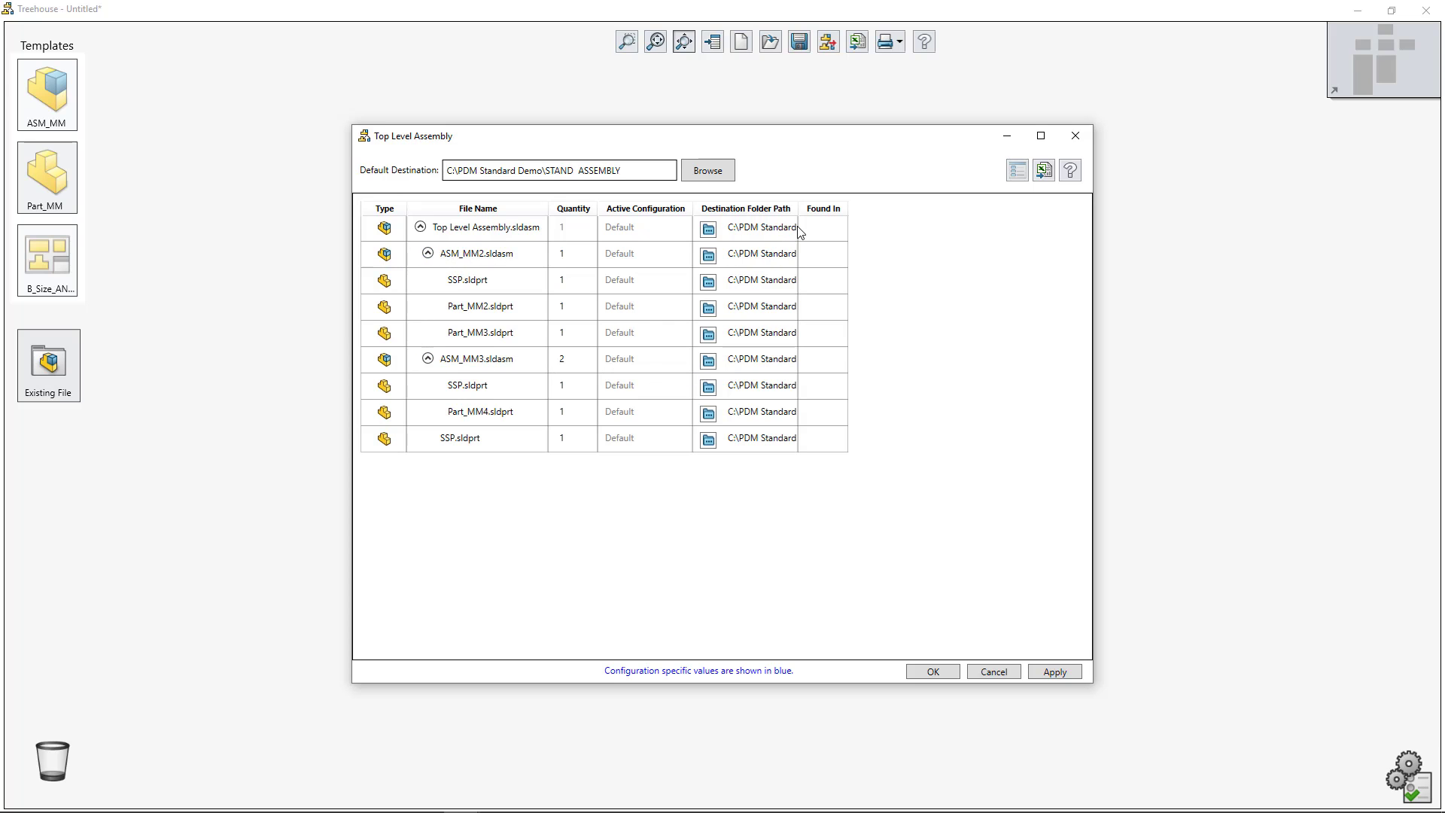
pyautogui.moveTo(799, 223); pyautogui.dragTo(955, 224)
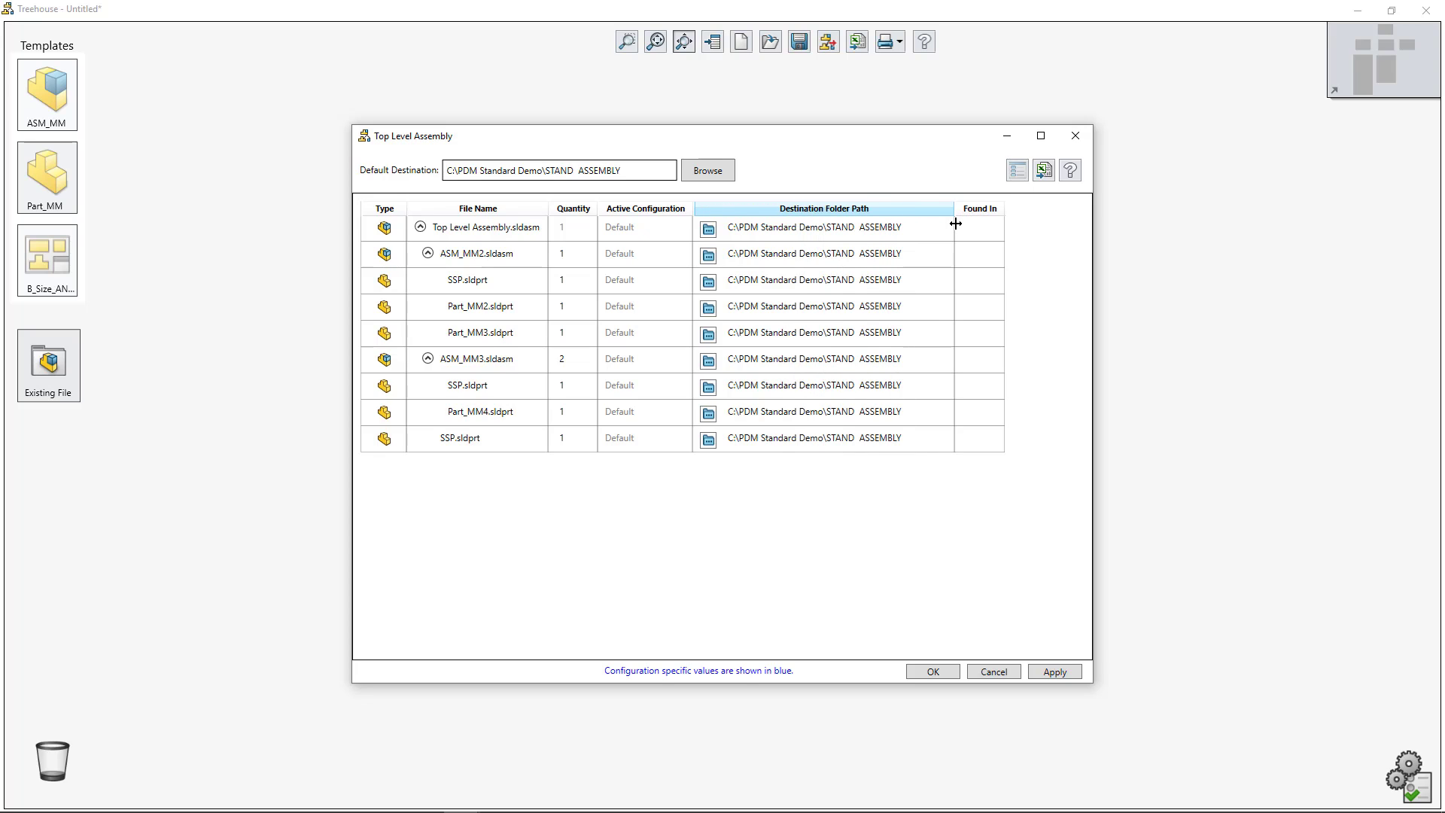
pyautogui.click(922, 673)
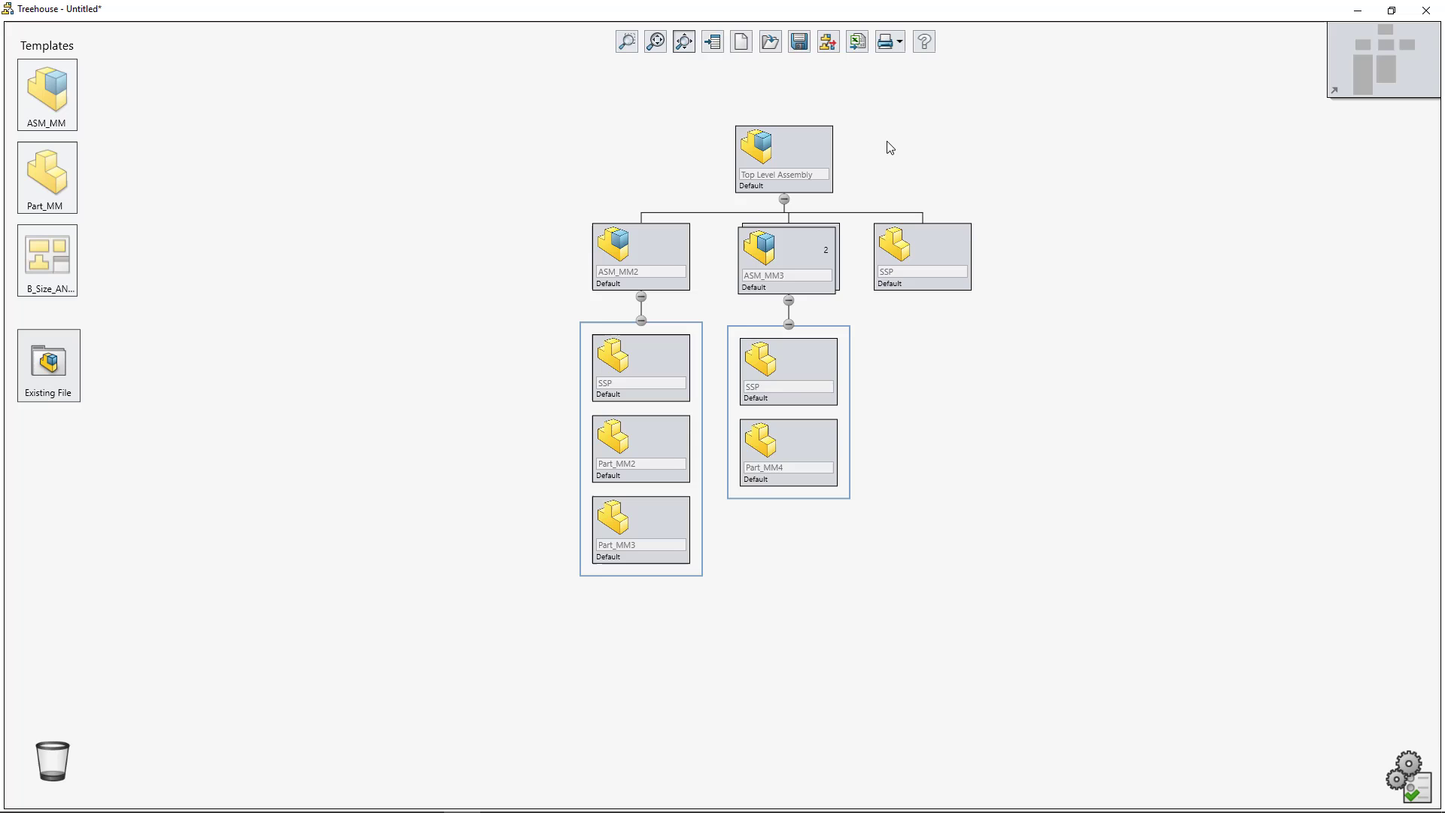
# Export all seven files of the assembly tree to SOLIDWORKS documents in the PDM vault.
pyautogui.click(829, 42)
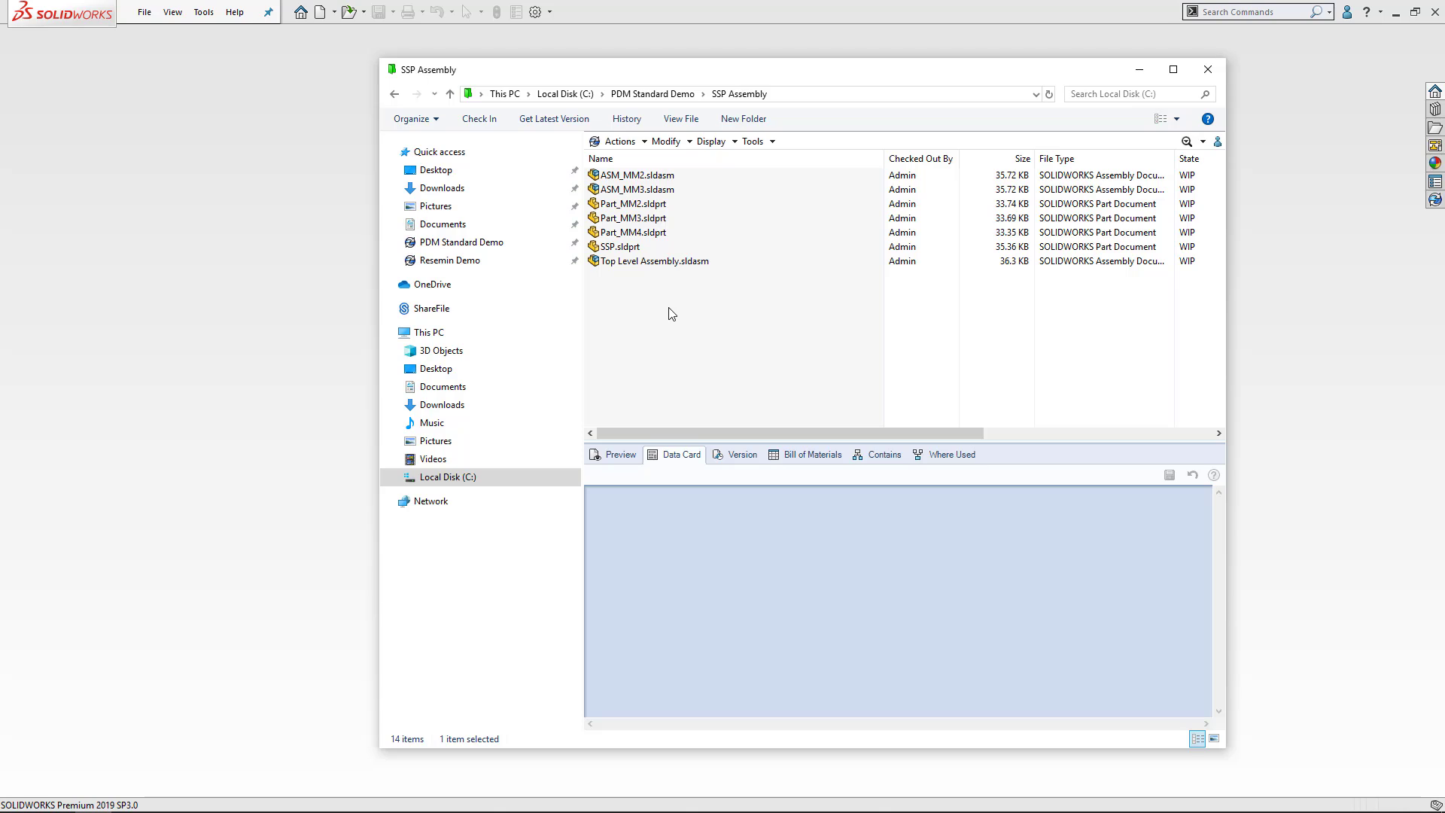
# Open Top Level Assembly.sldasm, widen the FeatureManager tree, and expand ASM_MM3<1> and SSP<1>.
pyautogui.doubleClick(665, 261)
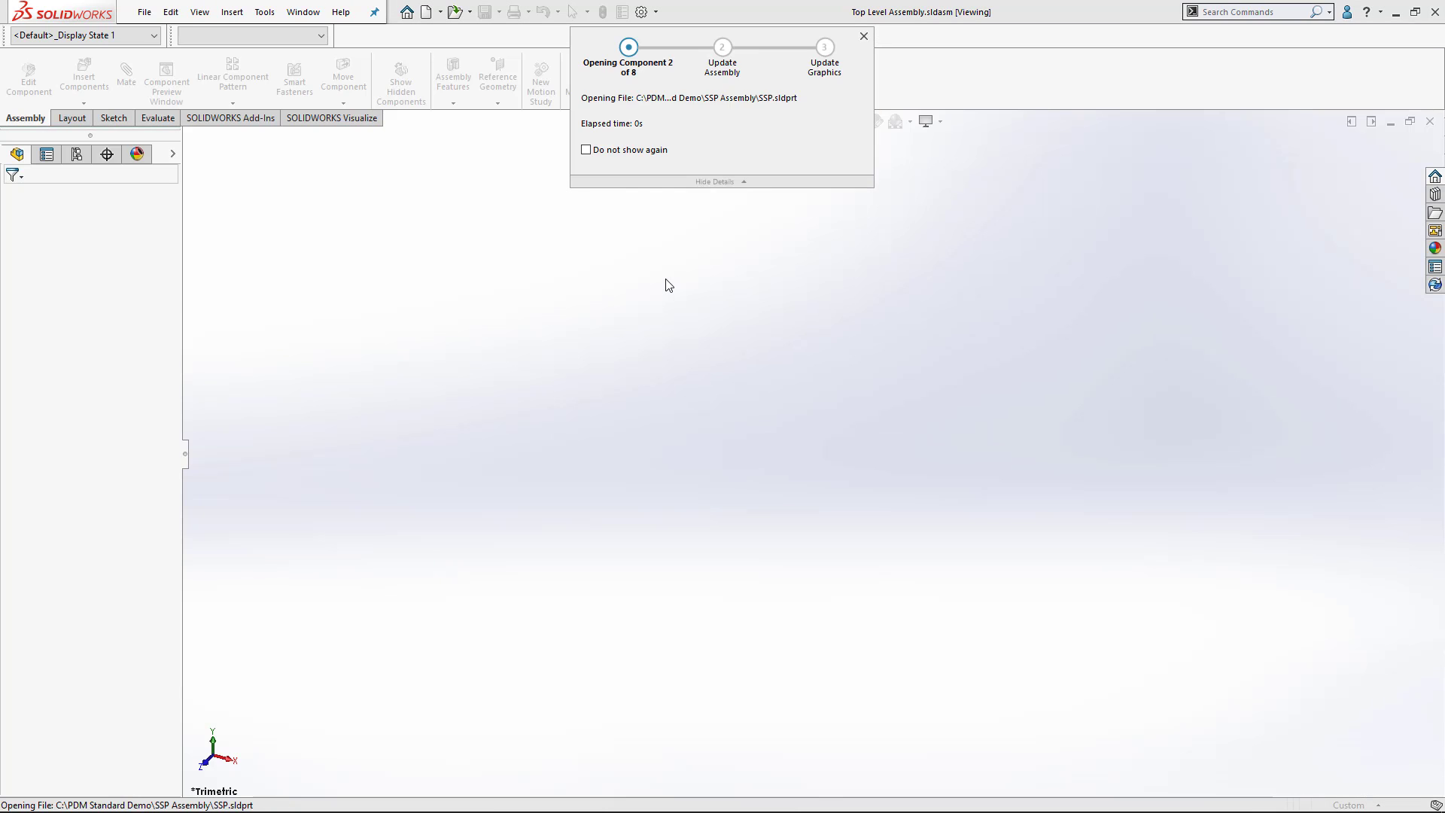
pyautogui.moveTo(190, 454); pyautogui.dragTo(376, 476)
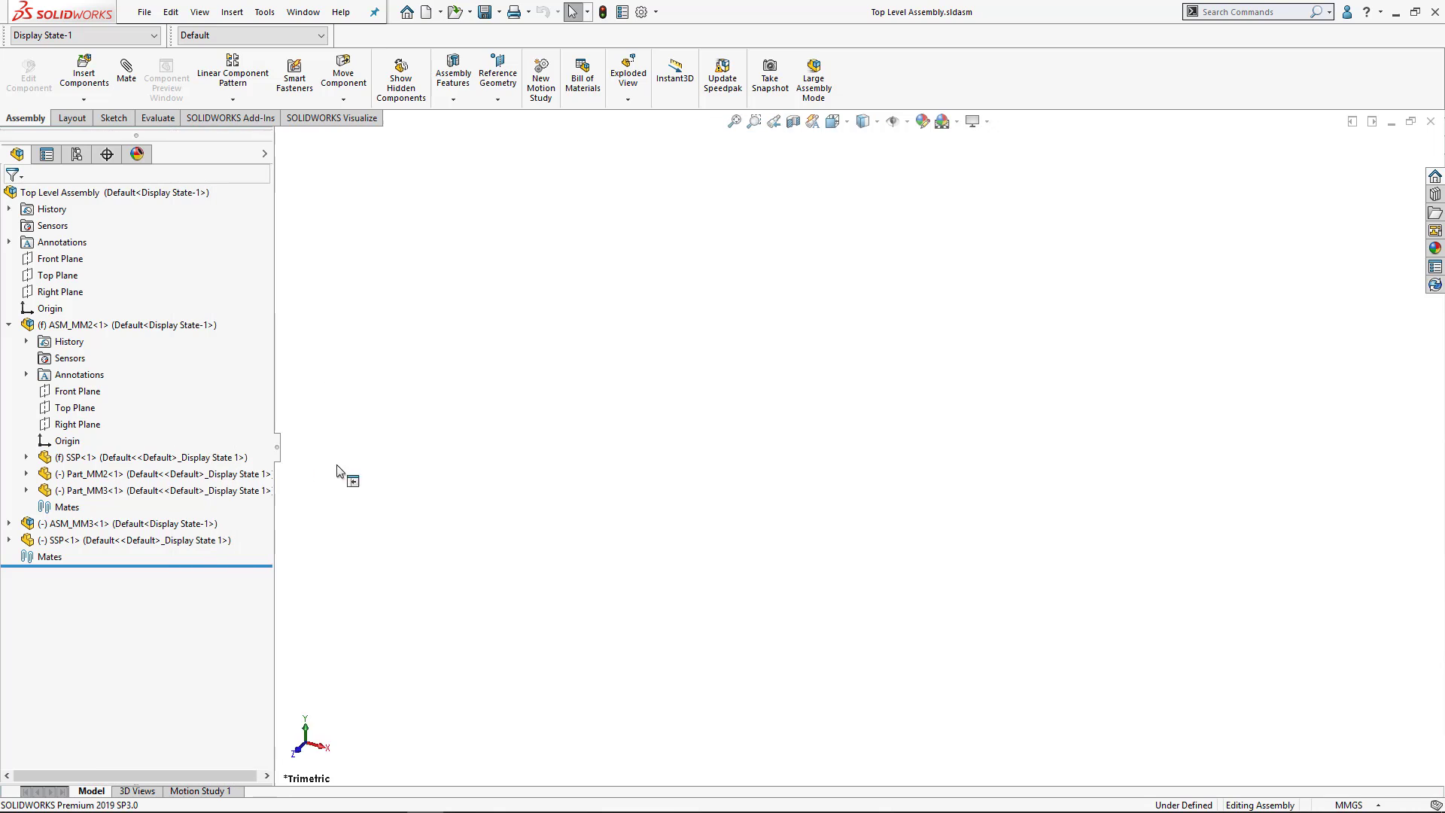
pyautogui.click(10, 523)
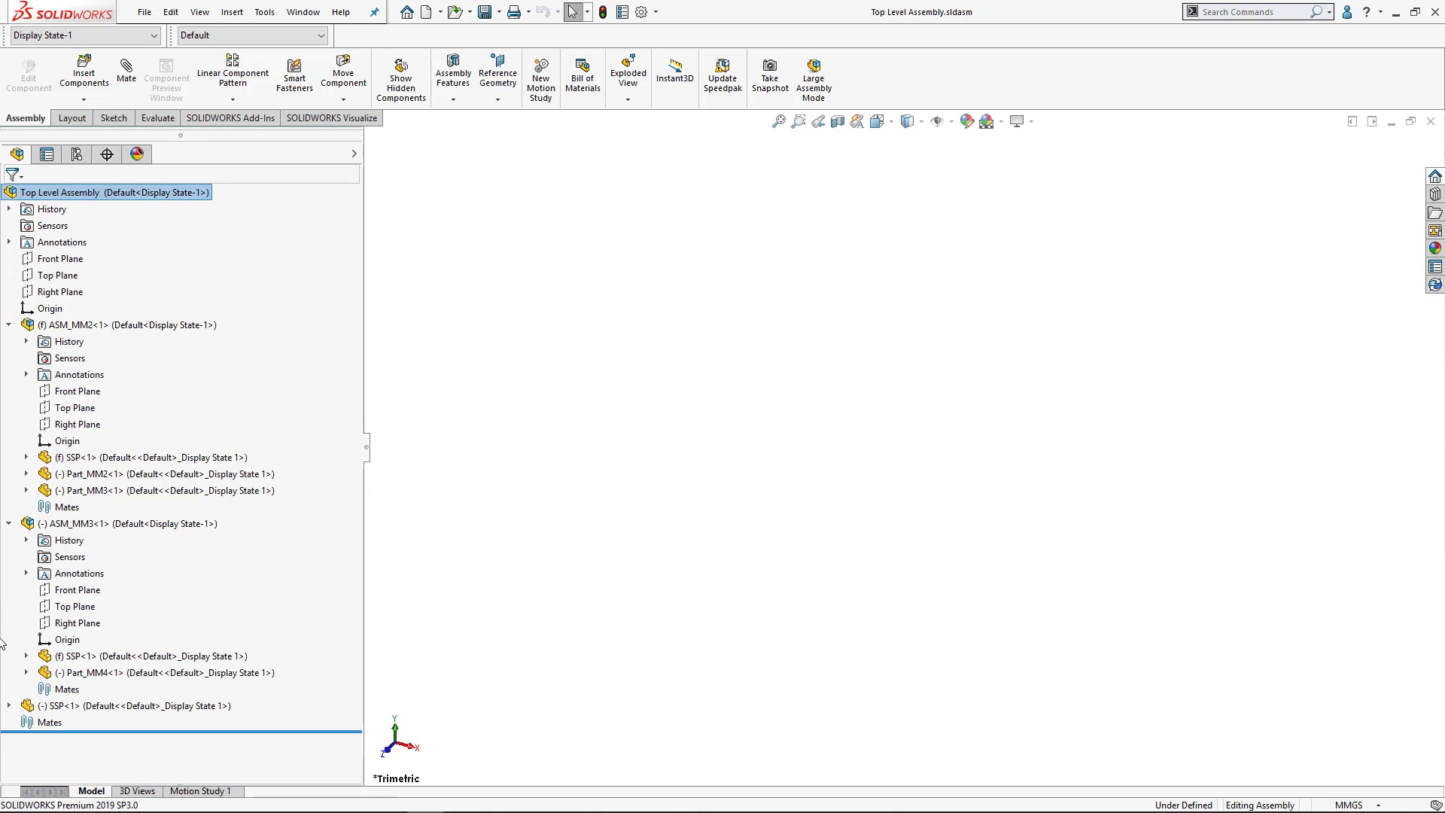
pyautogui.click(9, 705)
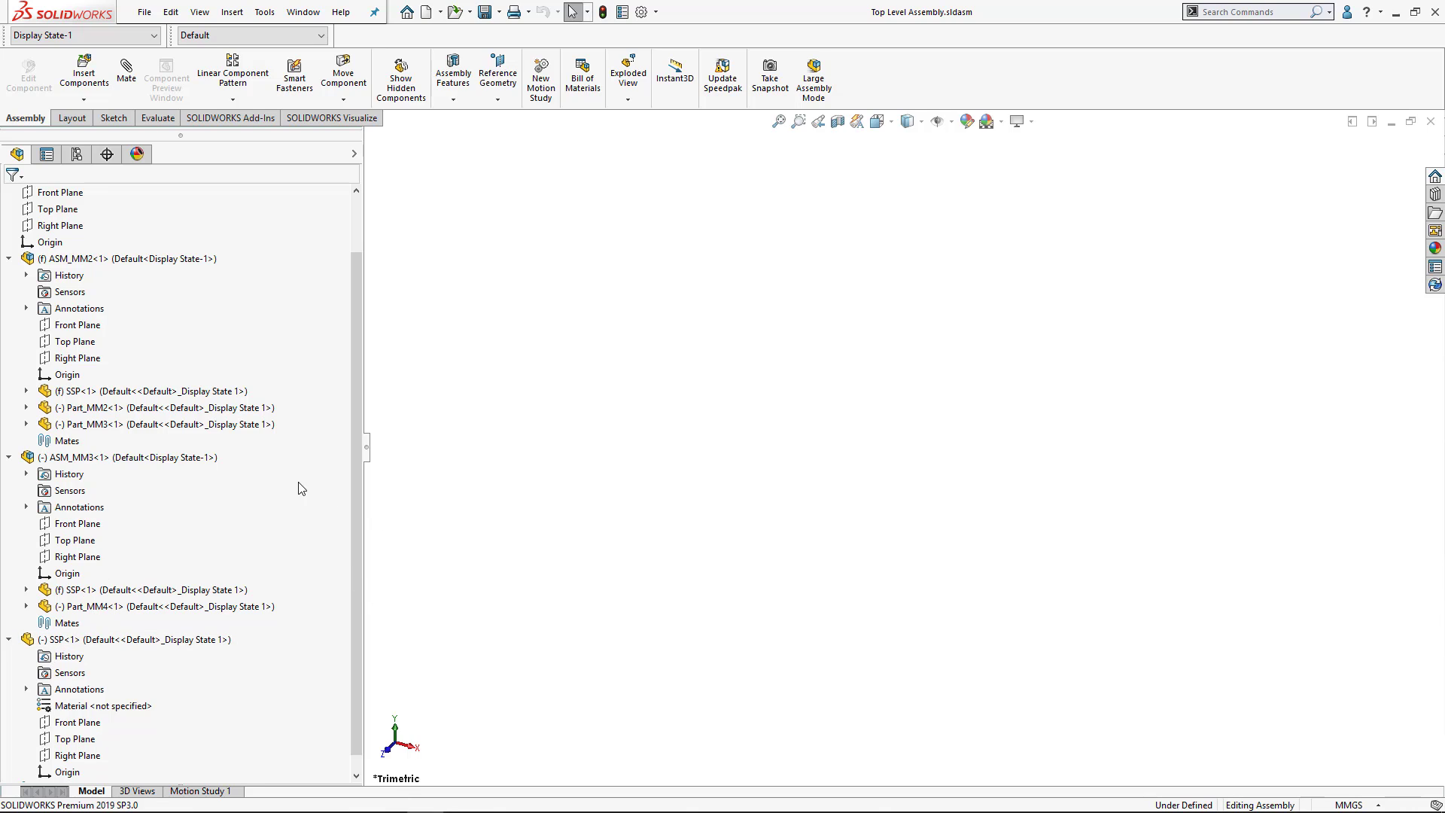
pyautogui.click(178, 459)
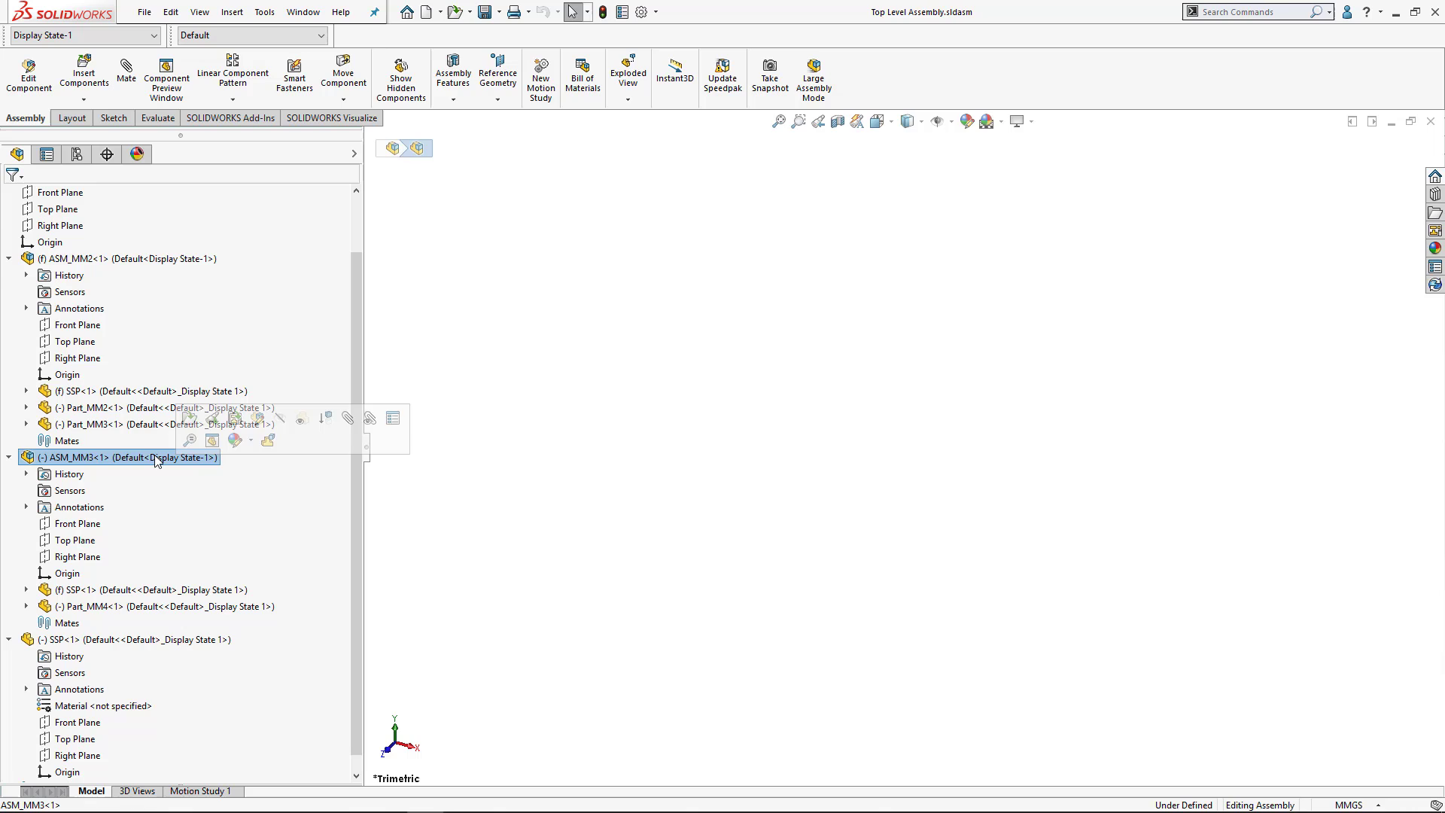
# Fix ASM_MM3<1> and the top-level SSP<1> component in Top Level Assembly.
pyautogui.rightClick(157, 460)
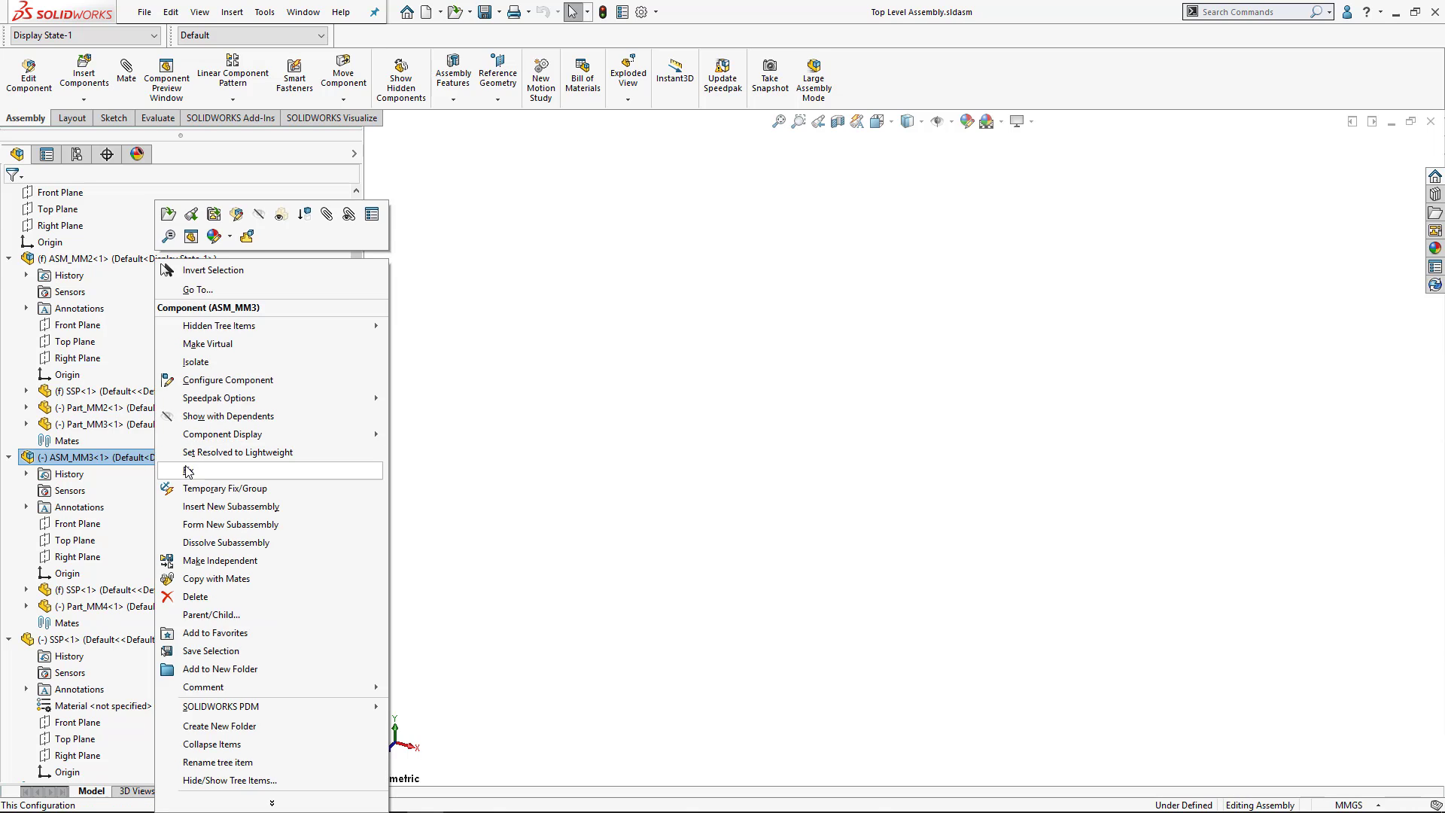
pyautogui.click(190, 472)
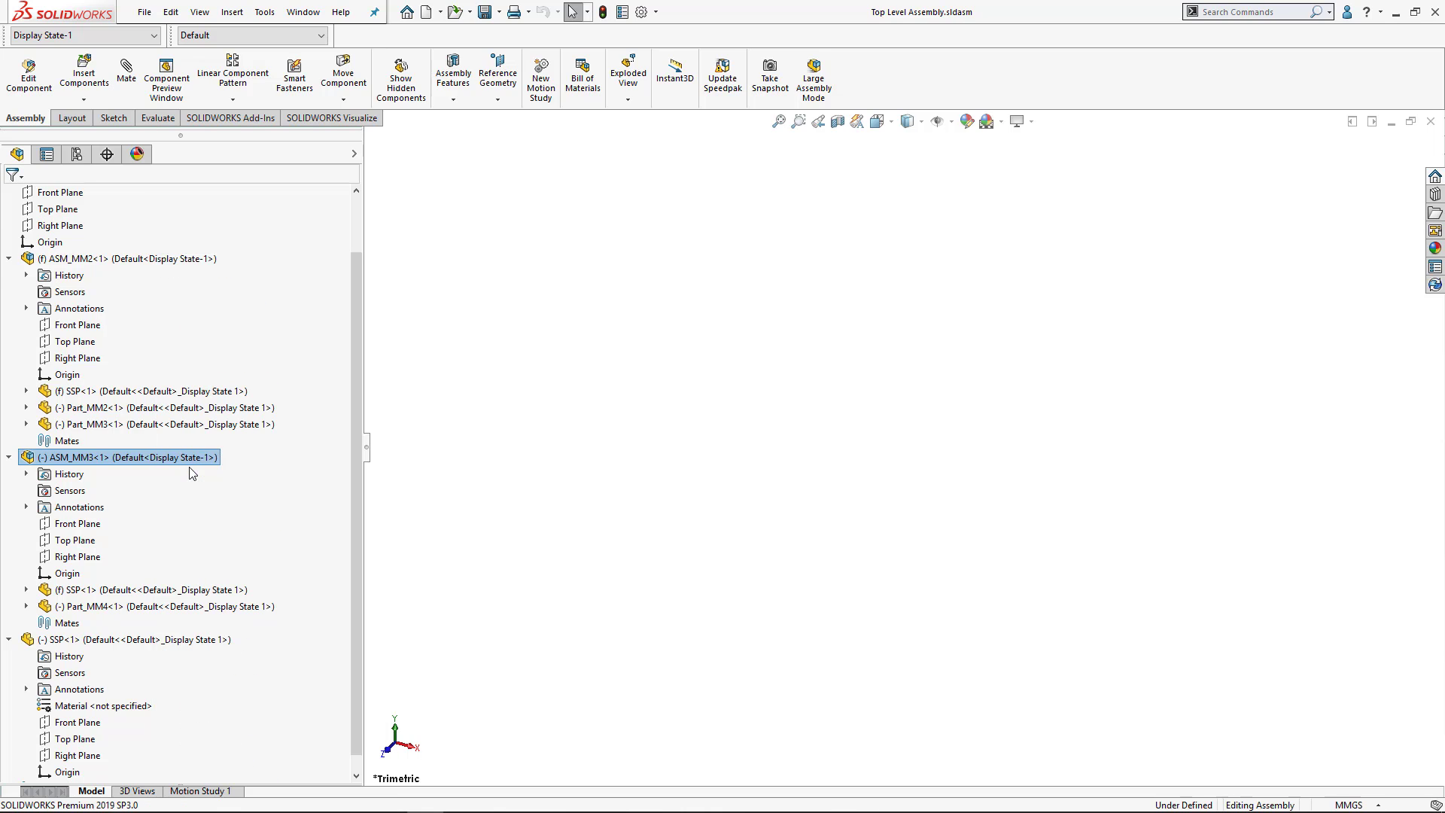
pyautogui.click(106, 640)
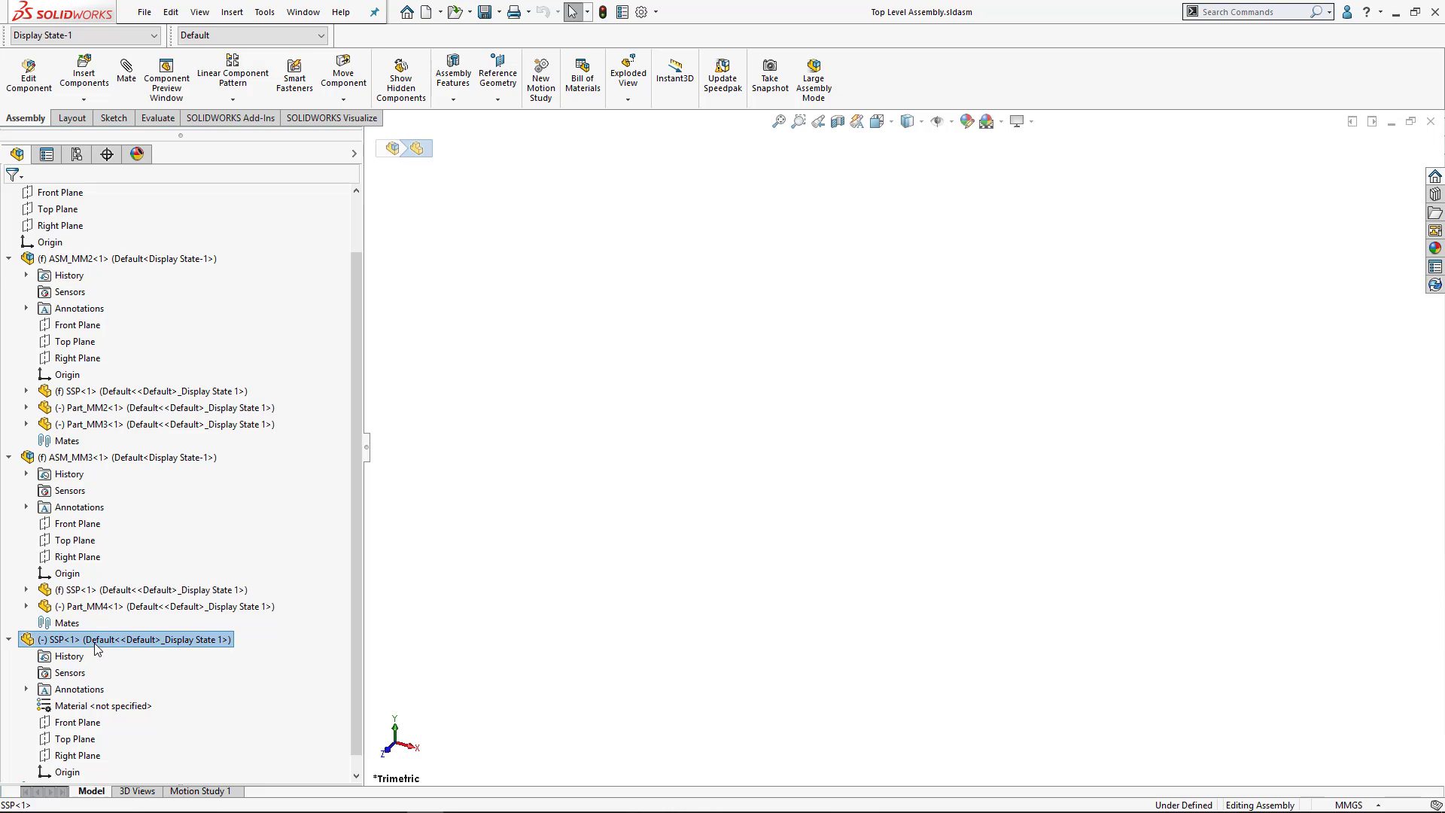
pyautogui.rightClick(106, 641)
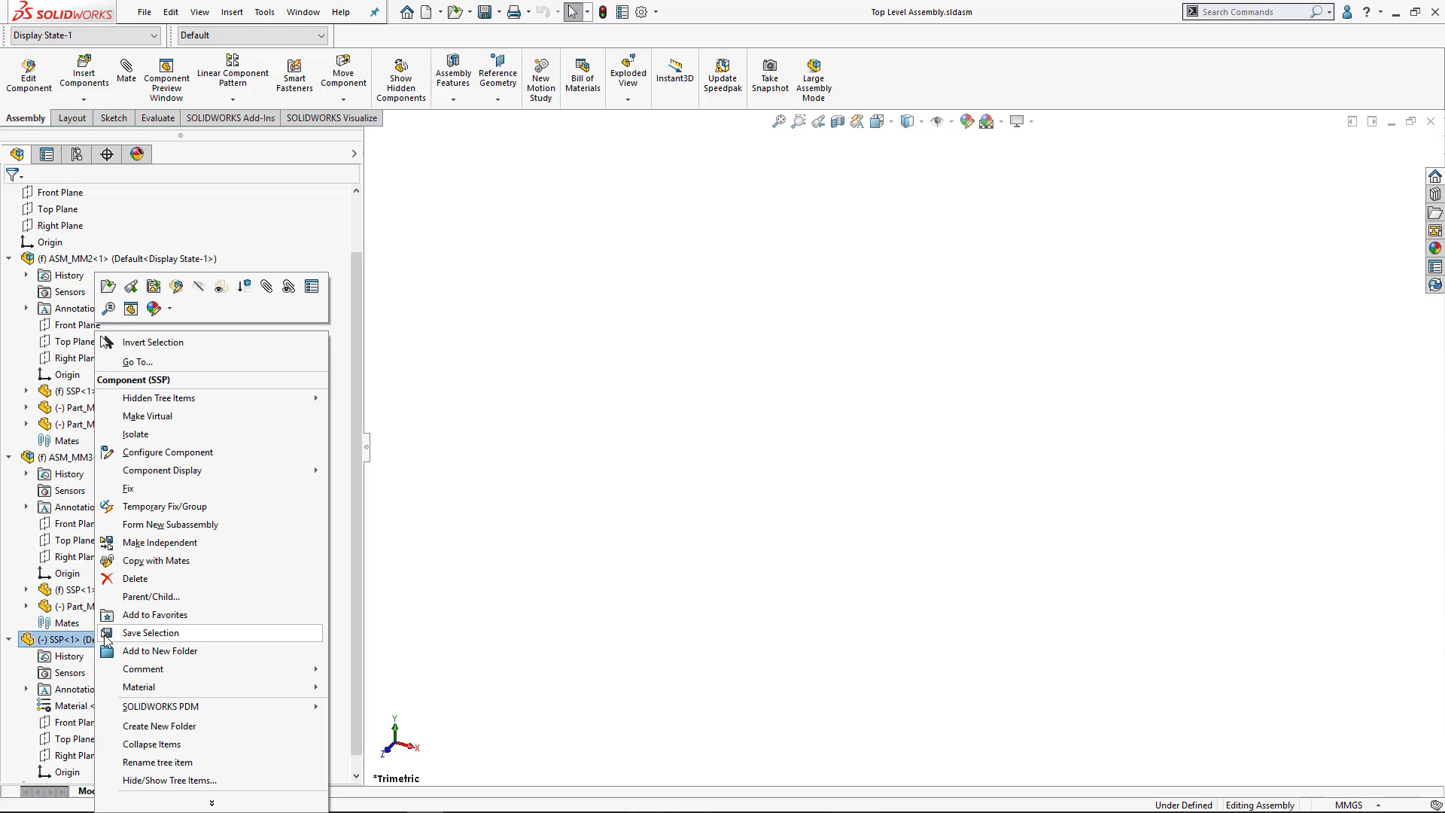
pyautogui.click(145, 493)
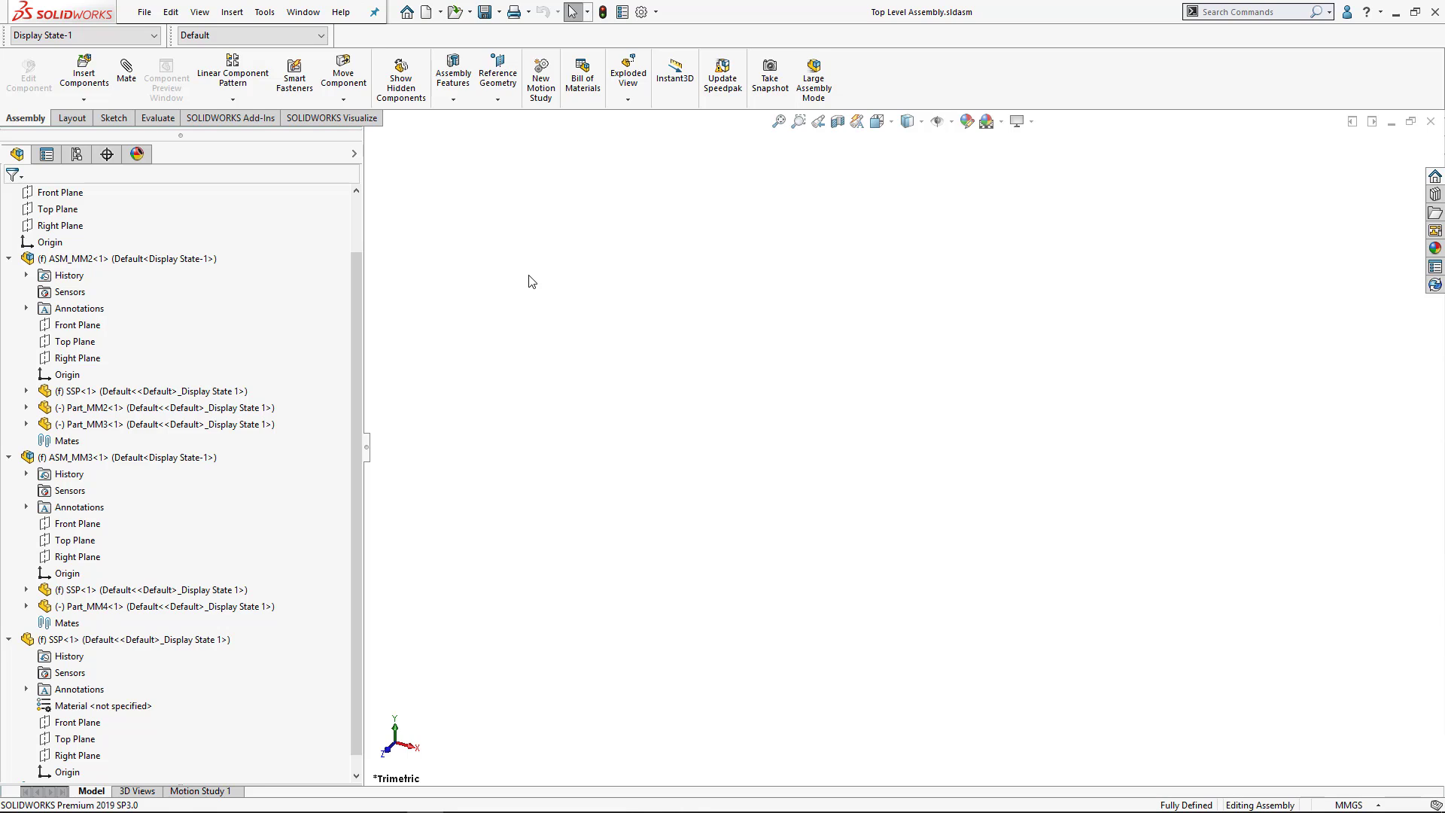
# Open the SSP part on its own and start a sketch on the Top Plane.
pyautogui.click(211, 590)
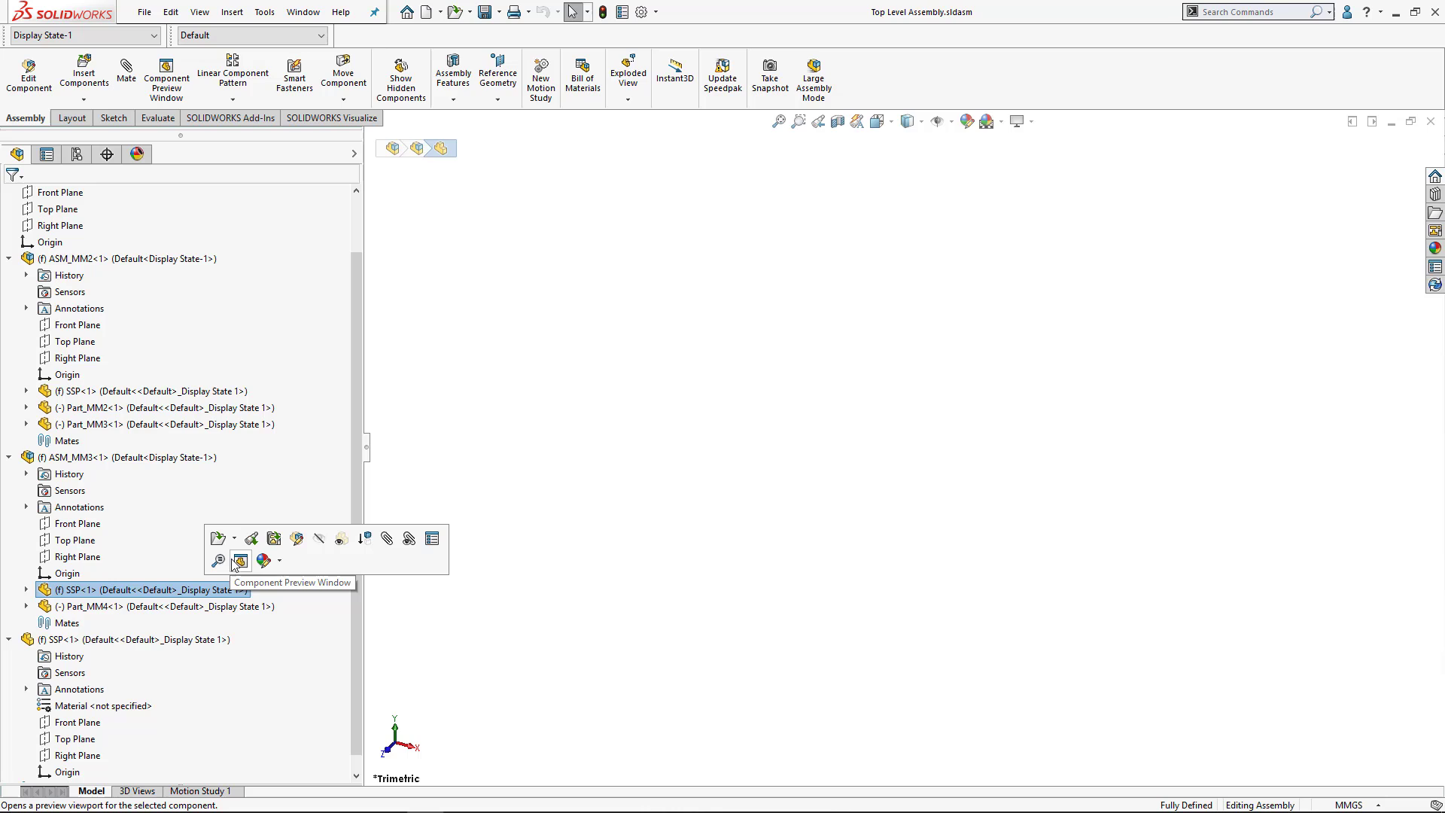
pyautogui.click(218, 539)
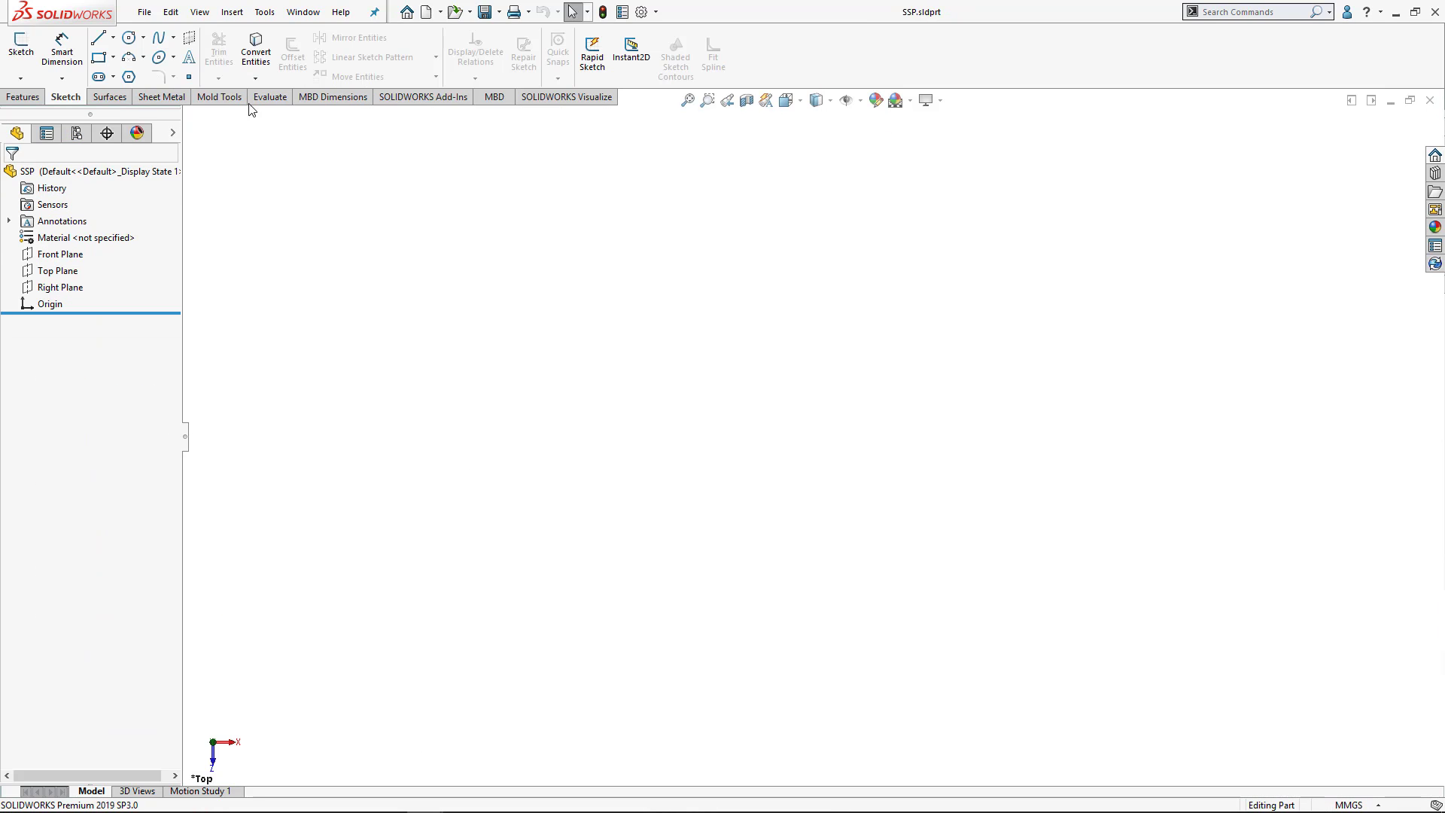
pyautogui.click(21, 45)
pyautogui.click(587, 340)
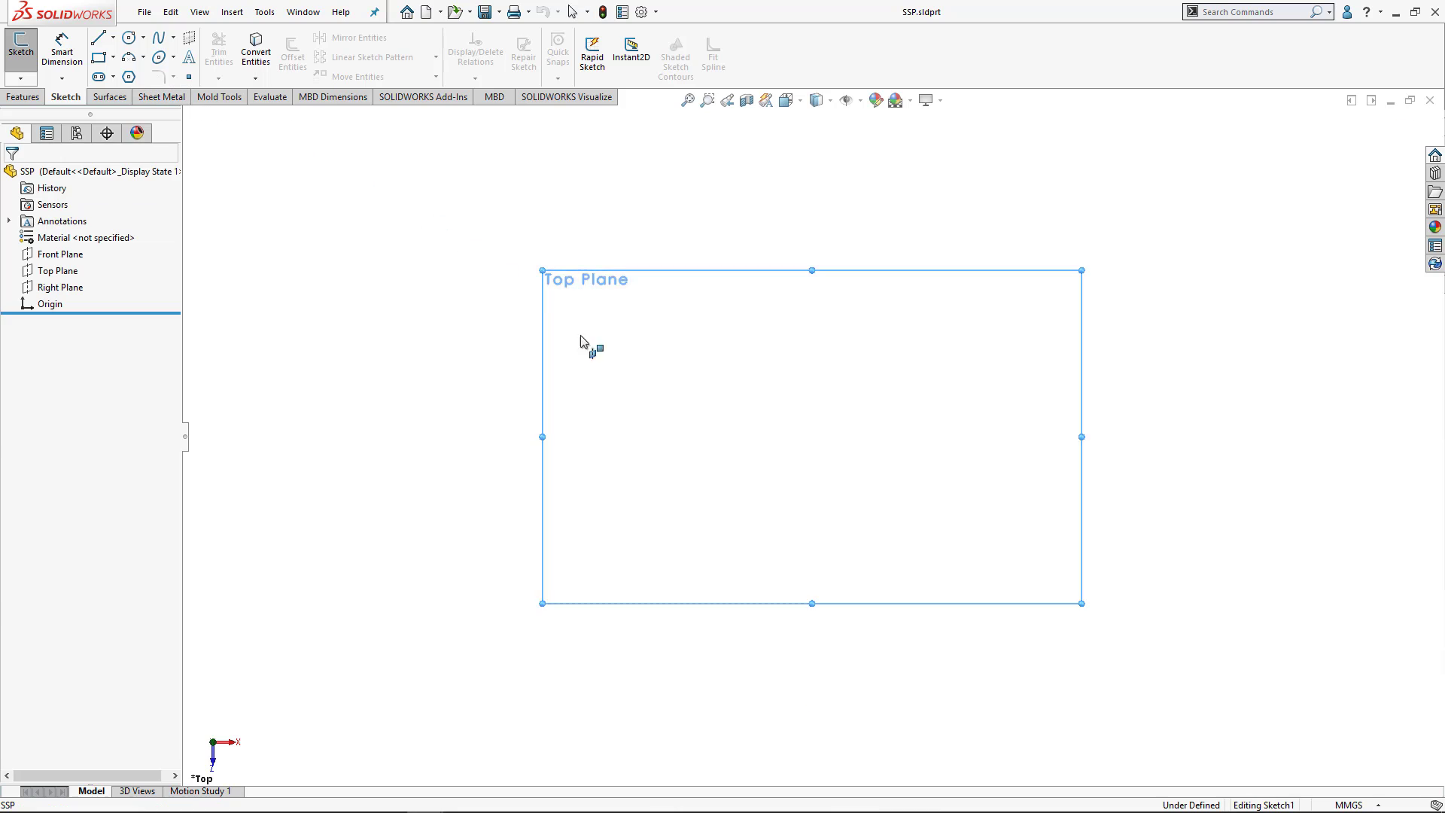
# Draw a hexagon and a circle, both centred on the origin.
pyautogui.click(129, 76)
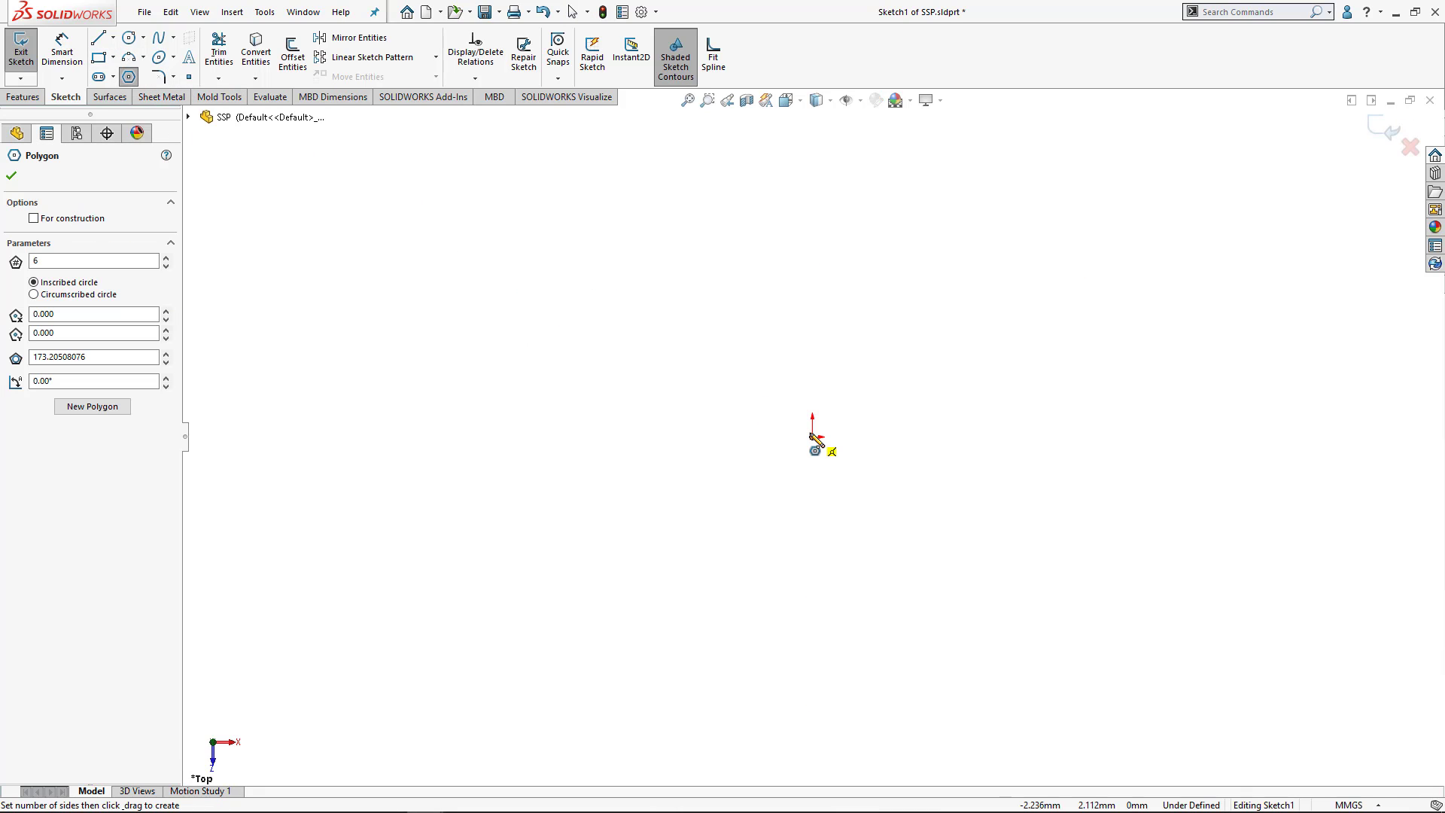
pyautogui.moveTo(813, 437); pyautogui.dragTo(964, 438)
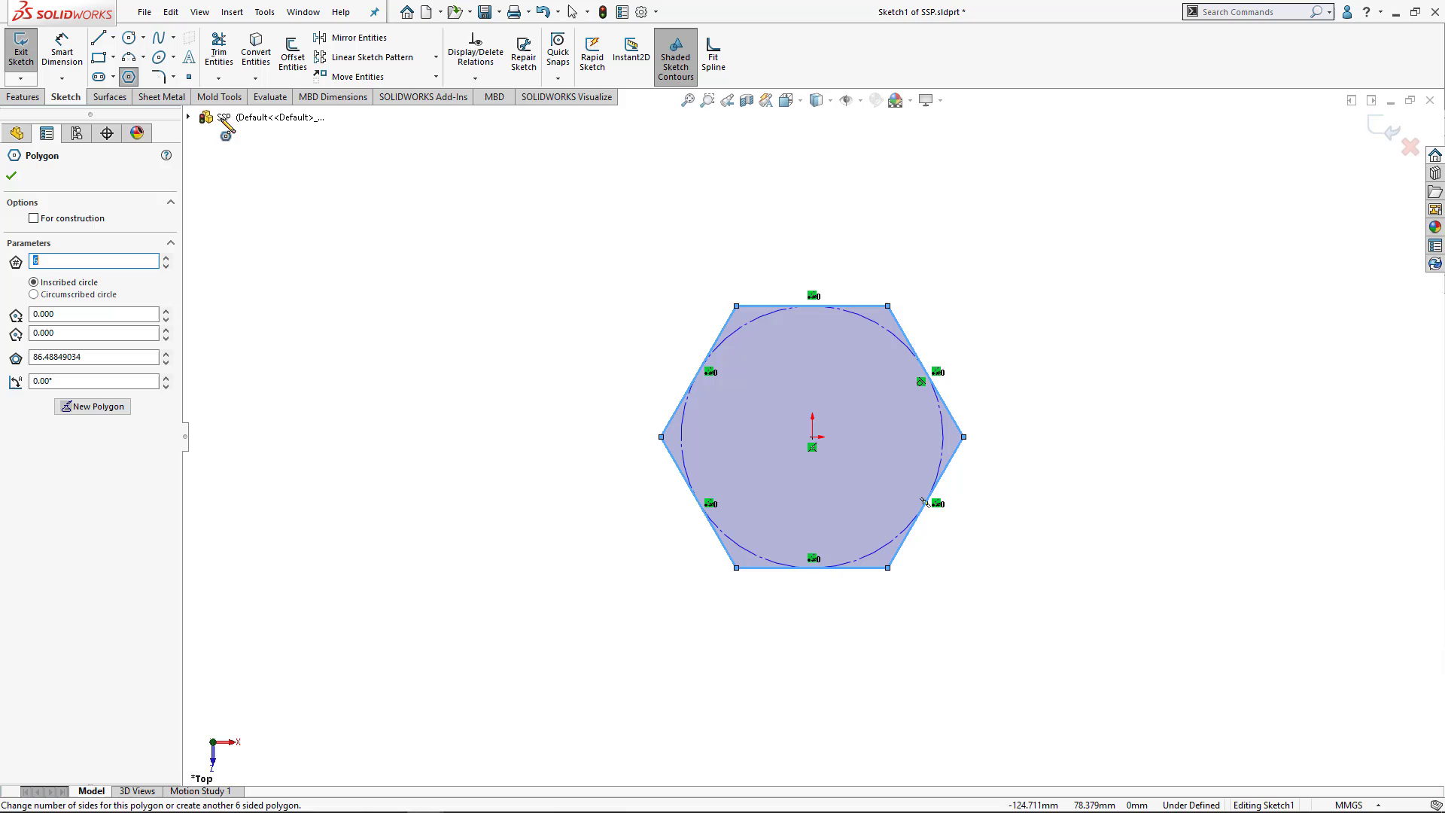
pyautogui.click(129, 36)
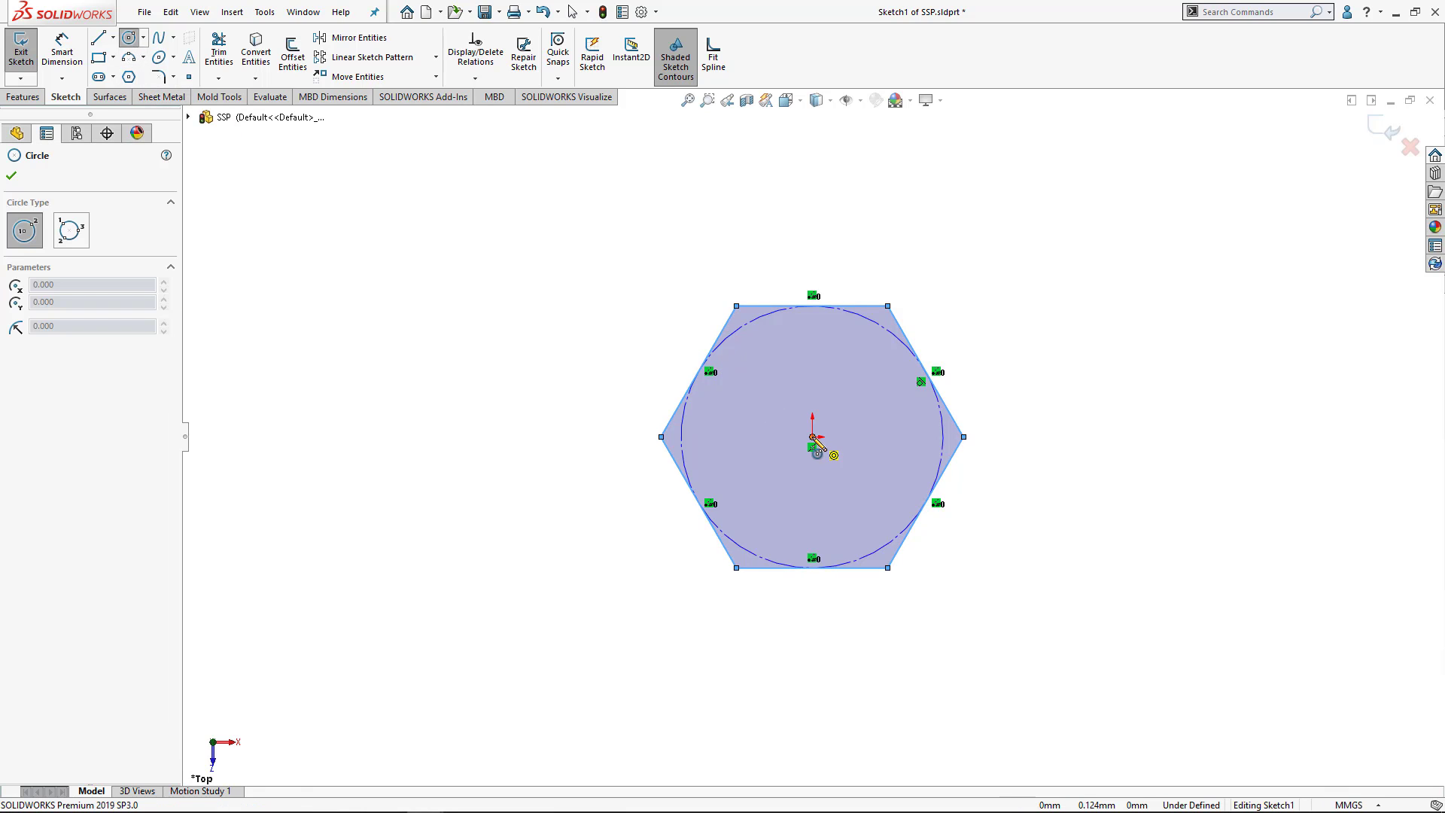
pyautogui.moveTo(813, 437); pyautogui.dragTo(871, 432)
# Dimension the hexagon's inscribed construction circle to 100 mm diameter.
pyautogui.moveTo(1039, 519); pyautogui.dragTo(962, 361, button='right')
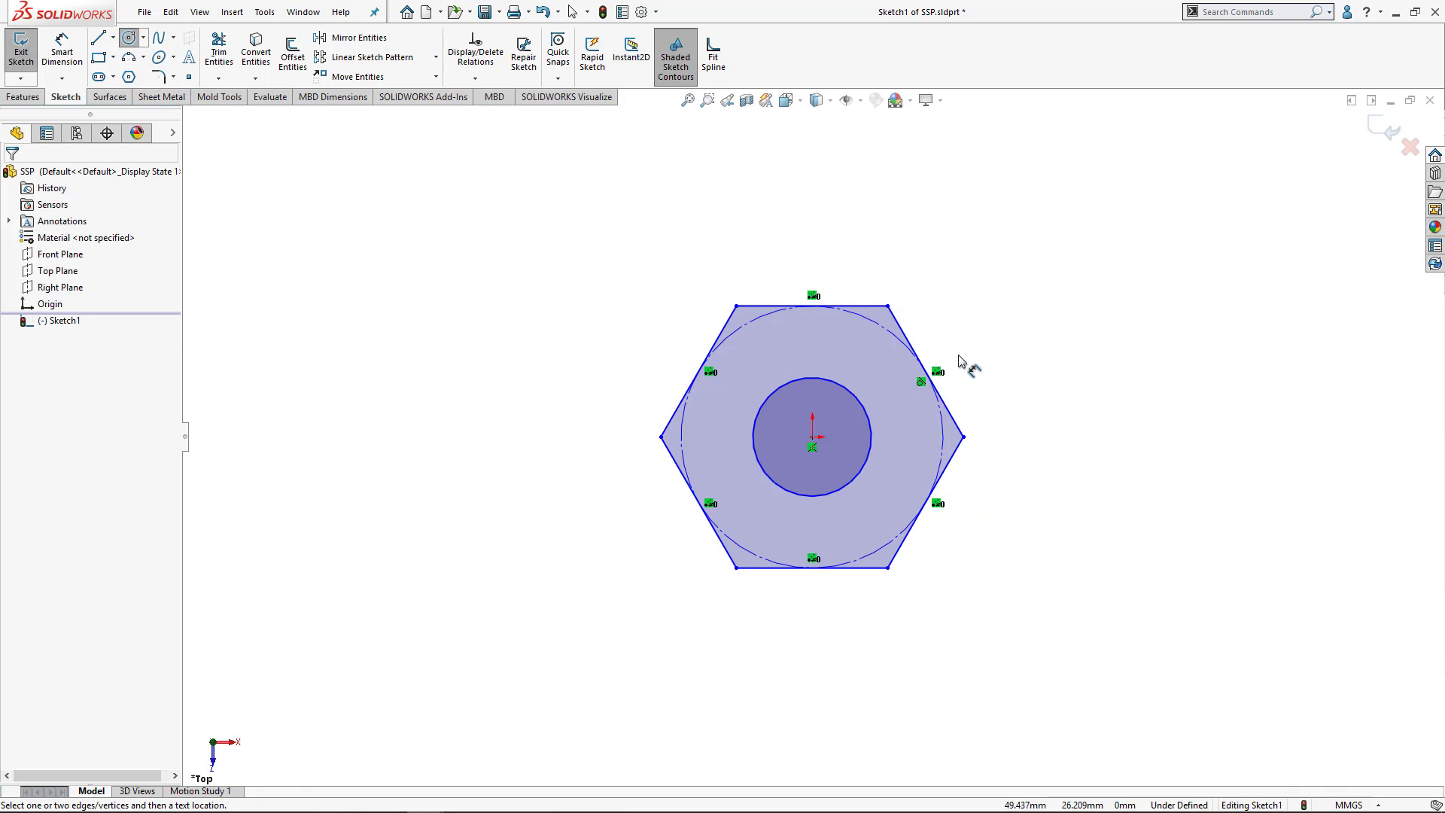
pyautogui.click(895, 337)
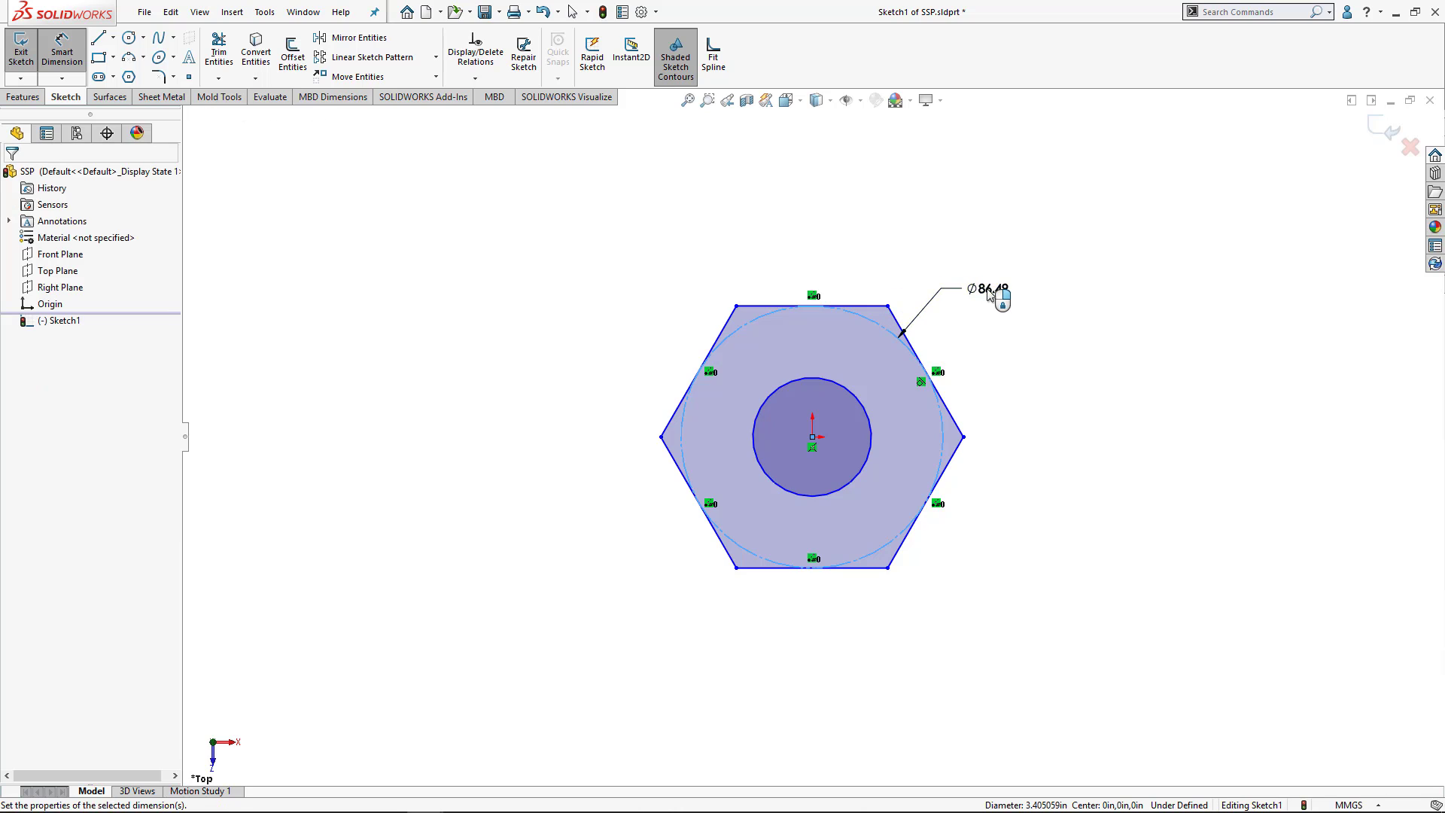
pyautogui.click(988, 293)
pyautogui.write('100')
pyautogui.press('Return')
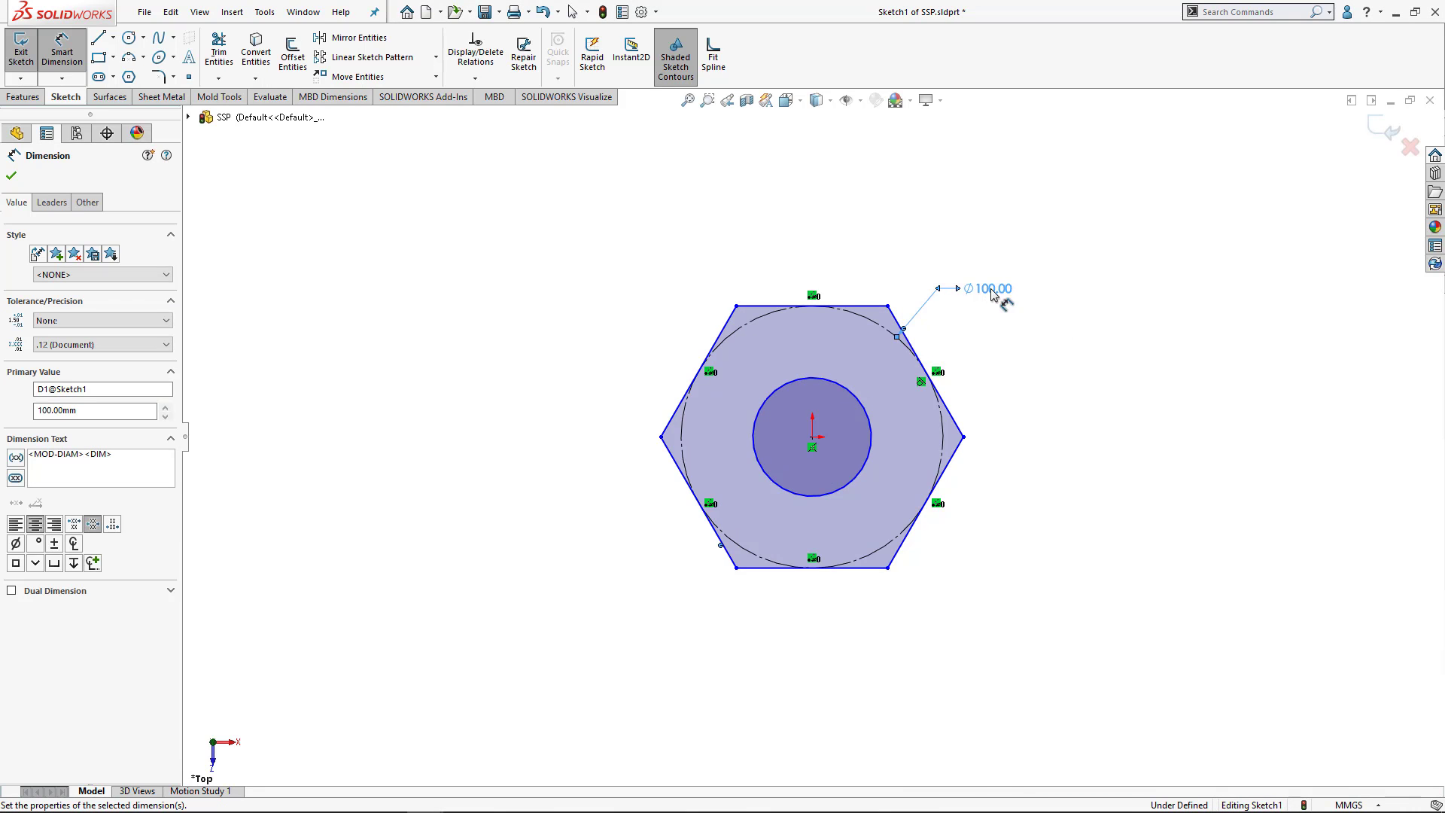
# Dimension the inner circle to 50 mm diameter and exit the sketch.
pyautogui.click(869, 421)
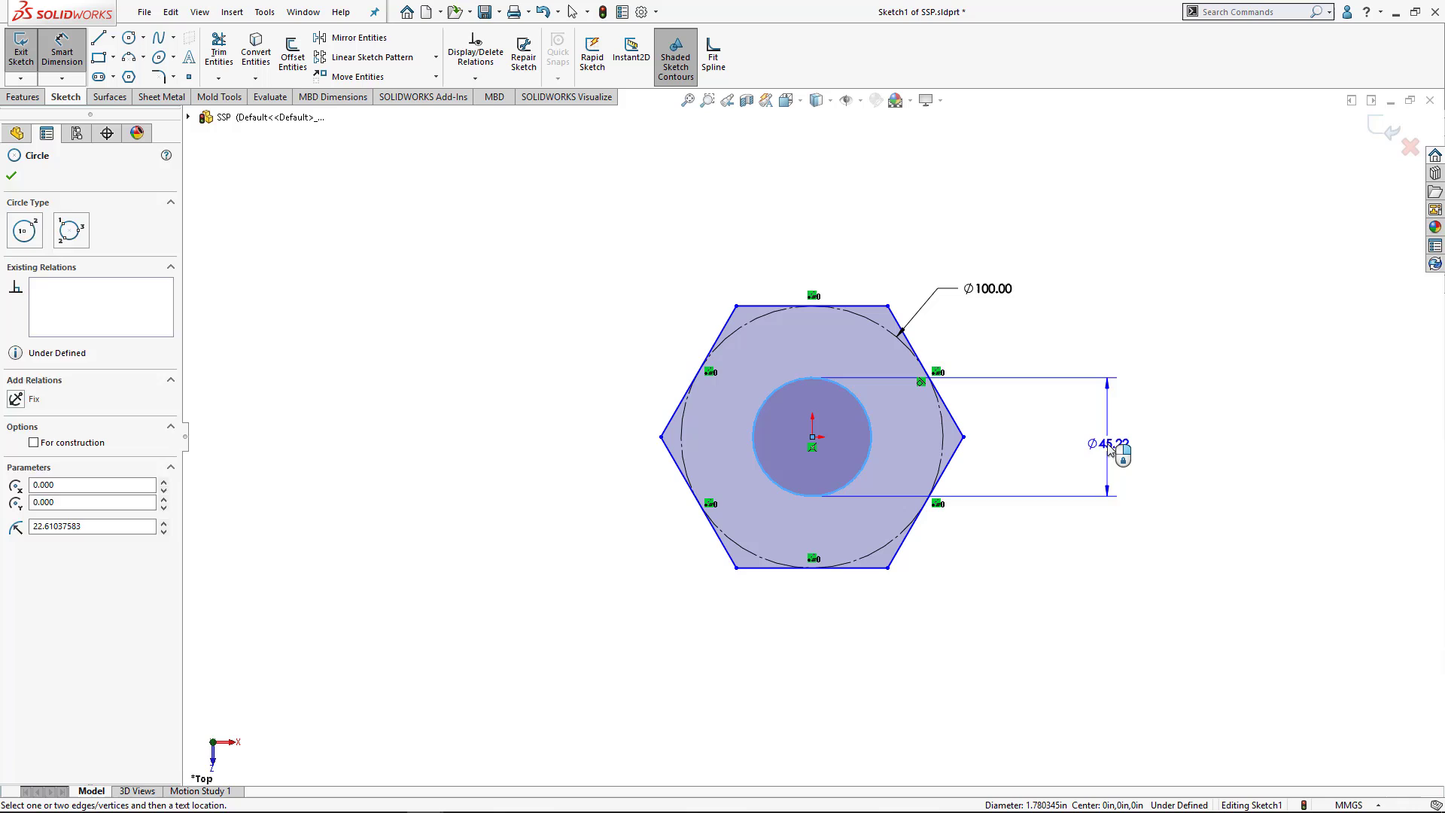
pyautogui.click(1109, 447)
pyautogui.write('50')
pyautogui.press('Return')
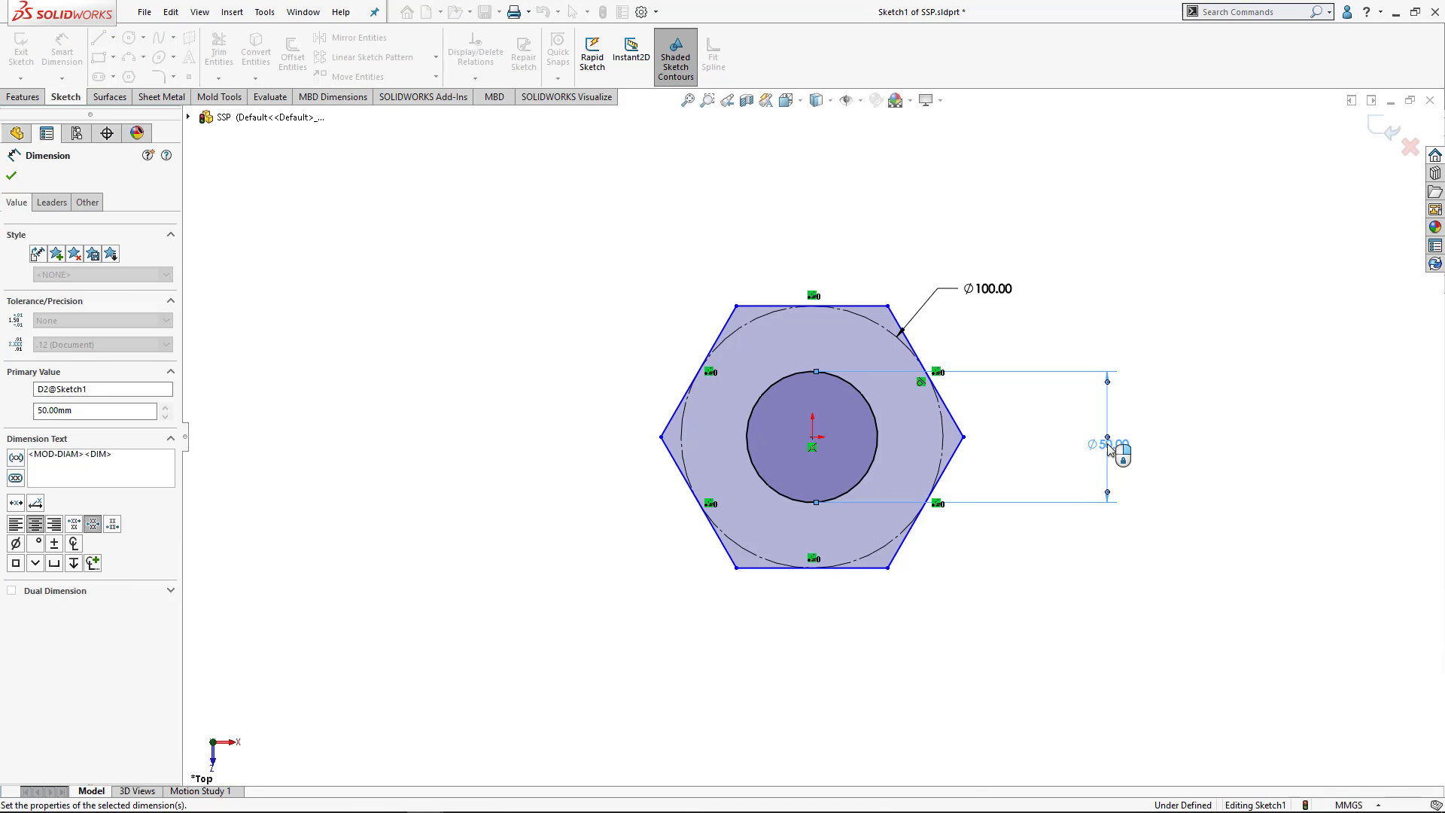
pyautogui.click(1151, 310)
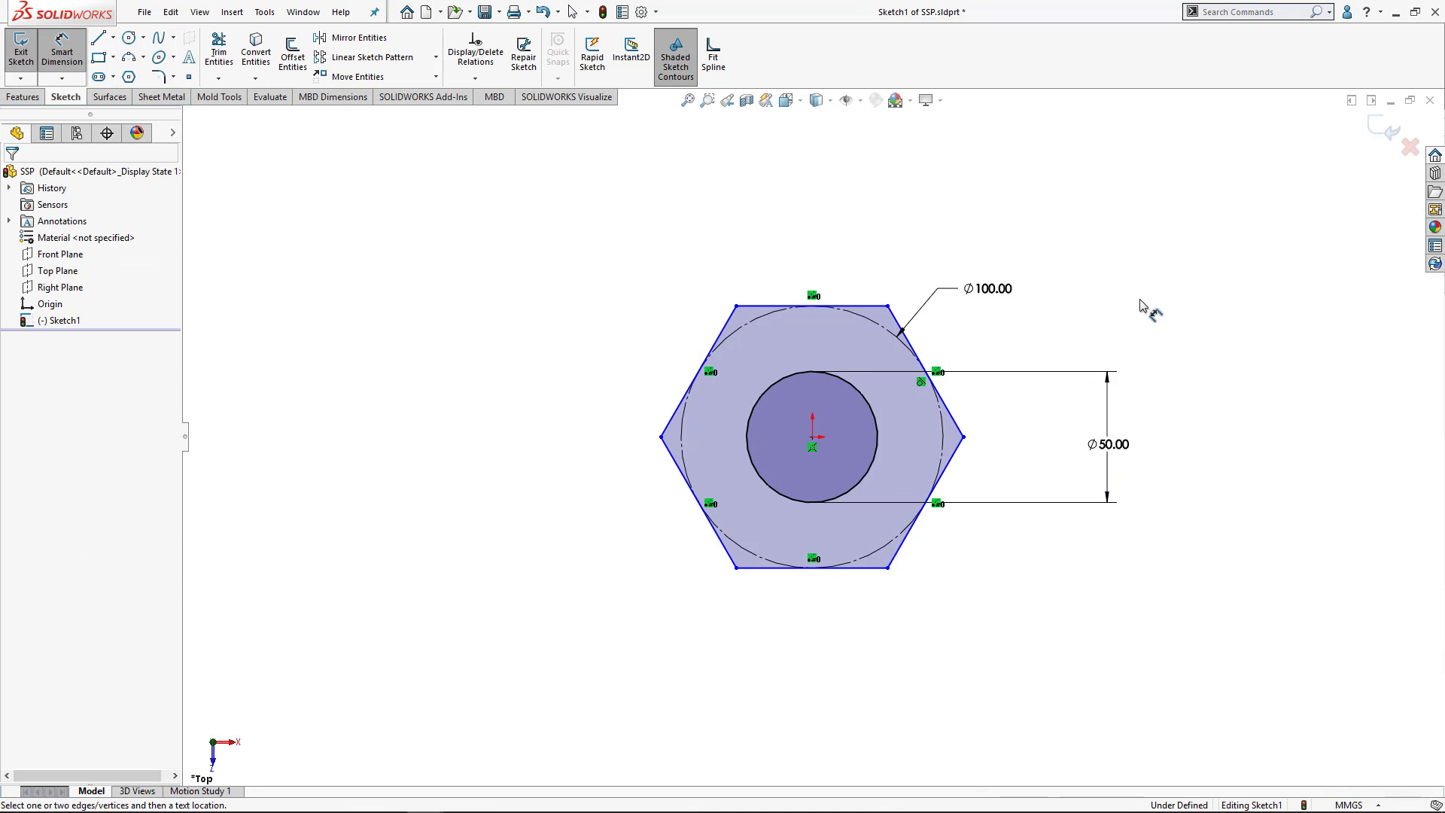
pyautogui.click(1383, 133)
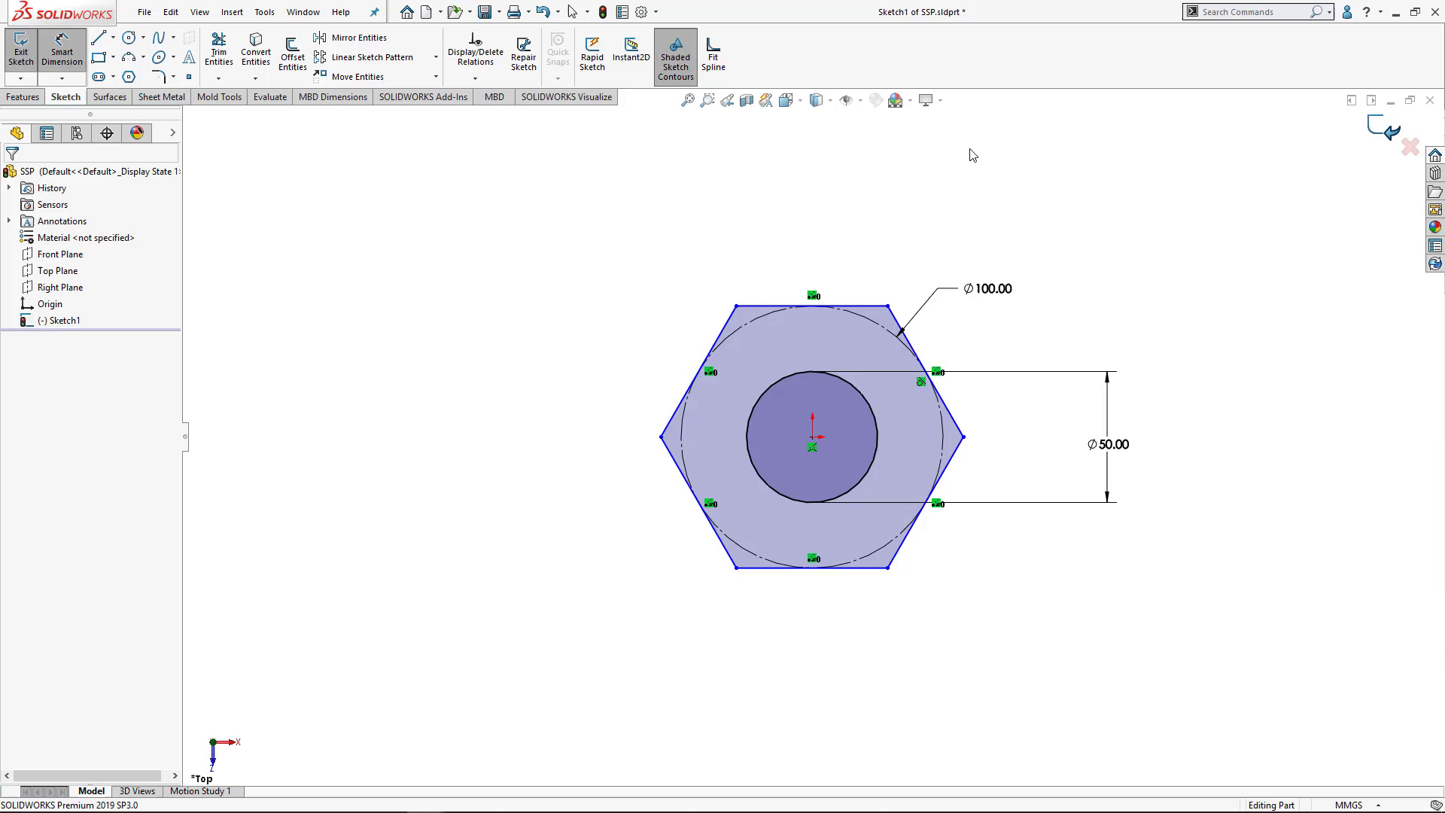
# Save and close SSP.sldprt, then rebuild Top Level Assembly with the updated sketch.
pyautogui.click(485, 12)
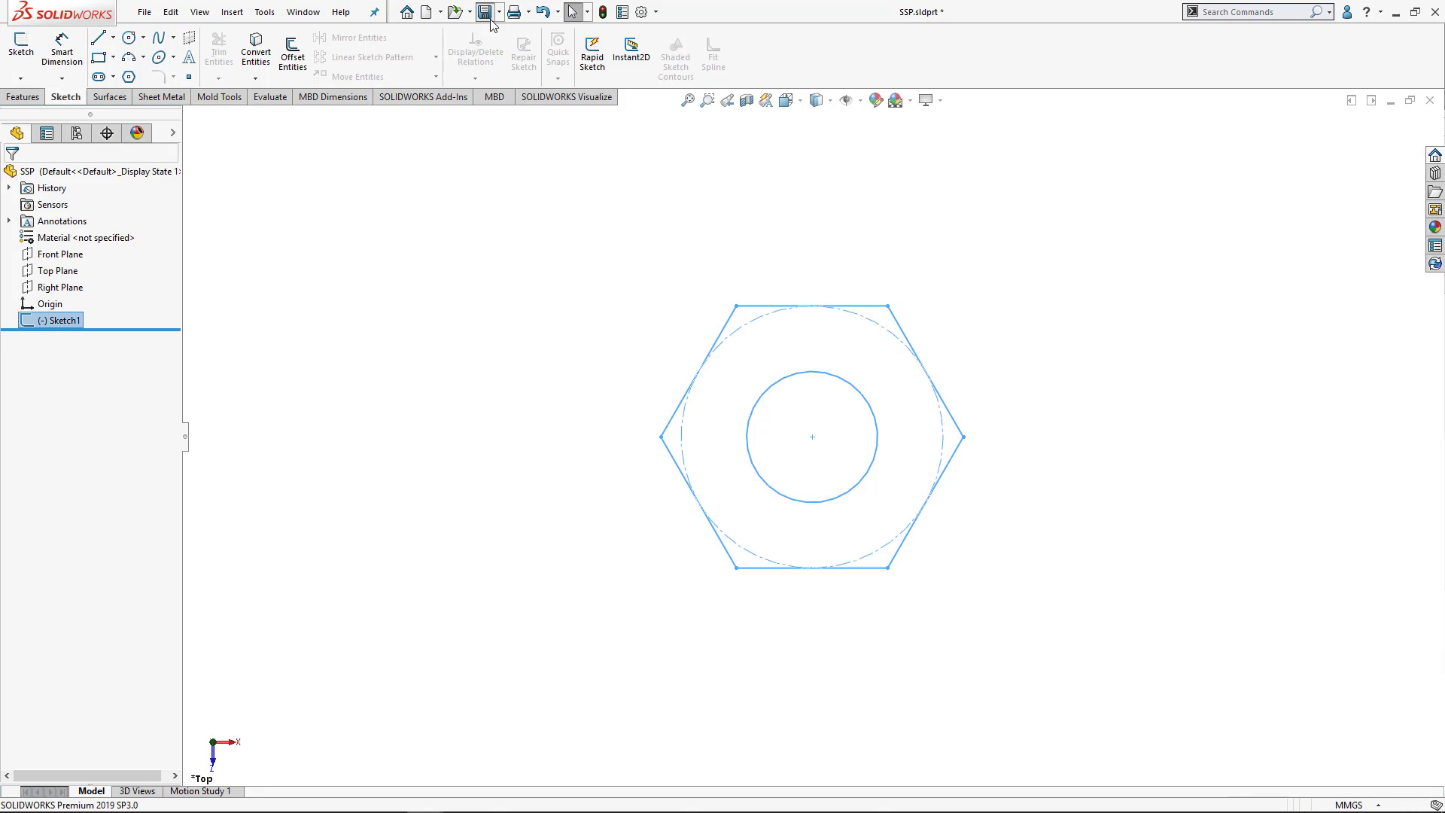
pyautogui.click(1430, 101)
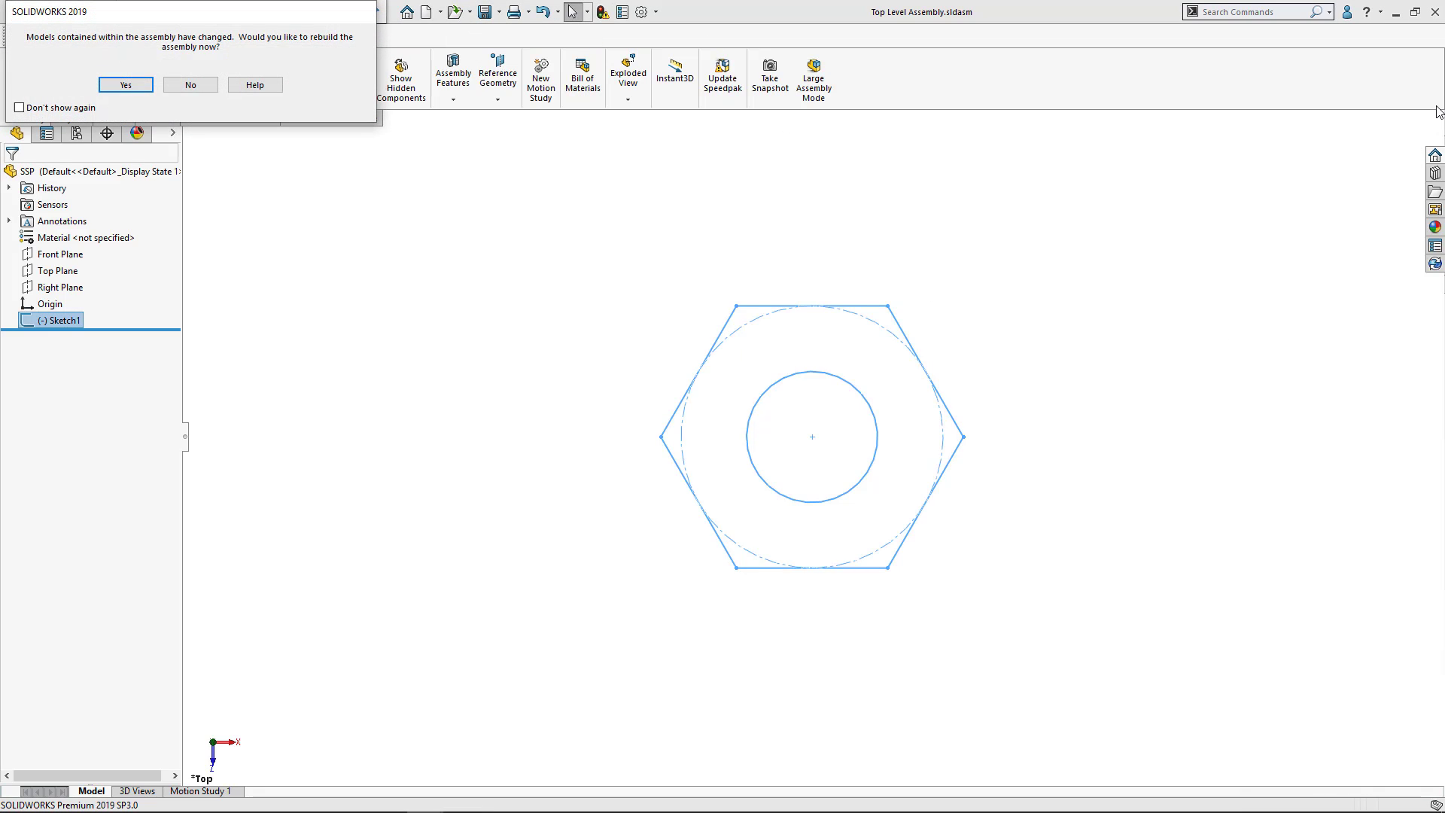
pyautogui.click(125, 84)
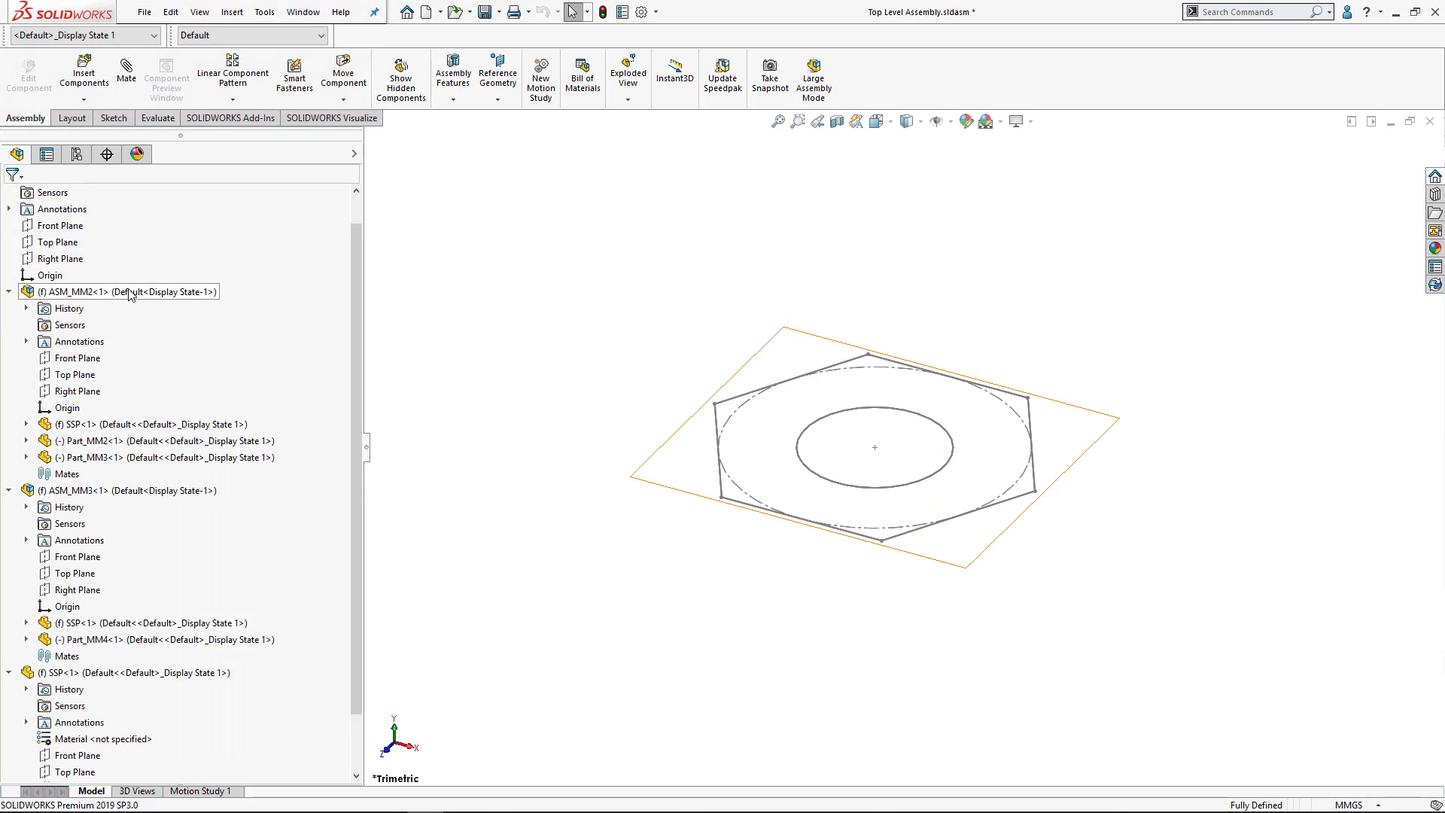
pyautogui.scroll(1, 130, 293)
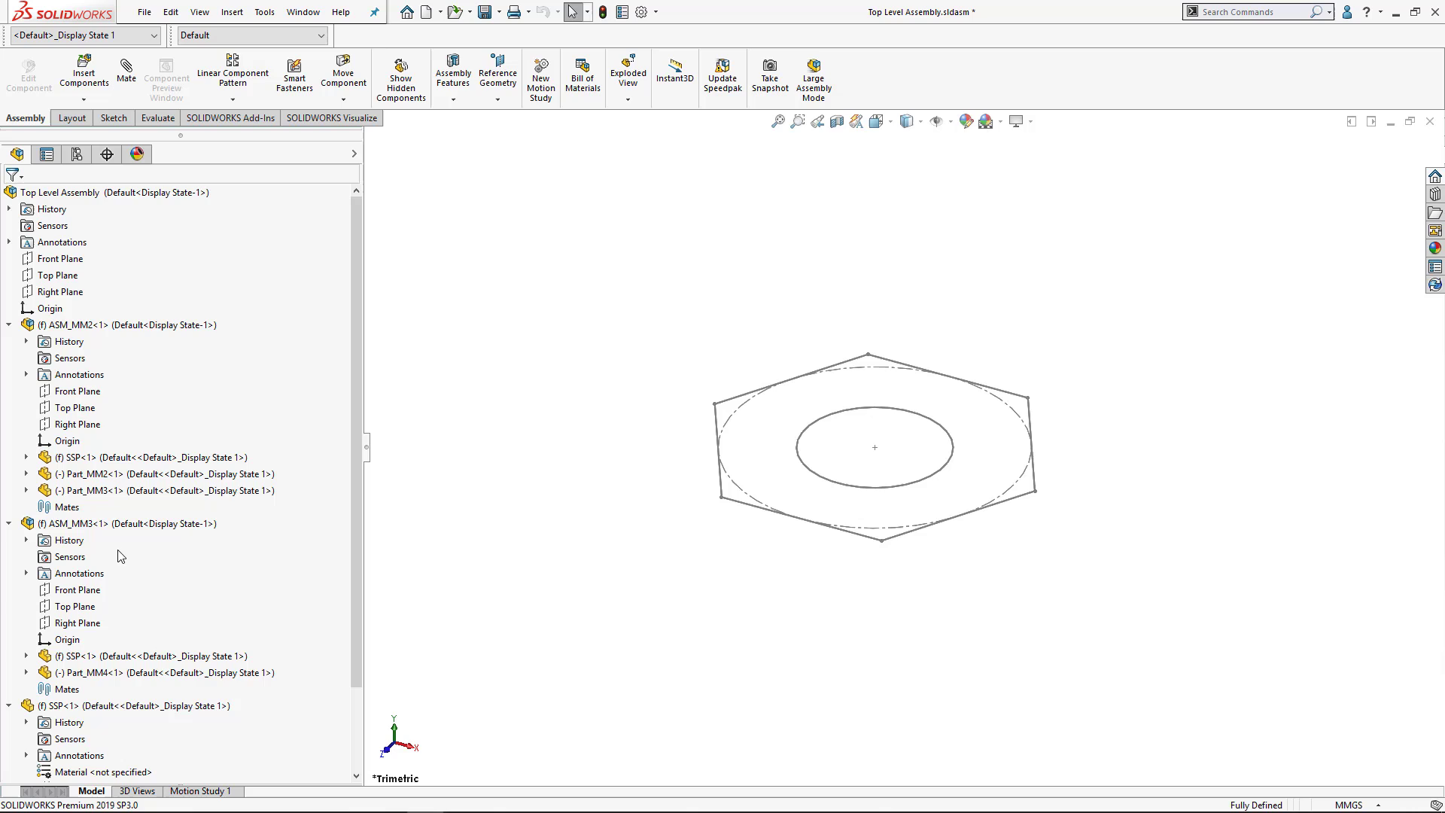
# Open ASM_MM3 in its own window and expand its SSP<1> and Part_MM4<1> components.
pyautogui.click(103, 525)
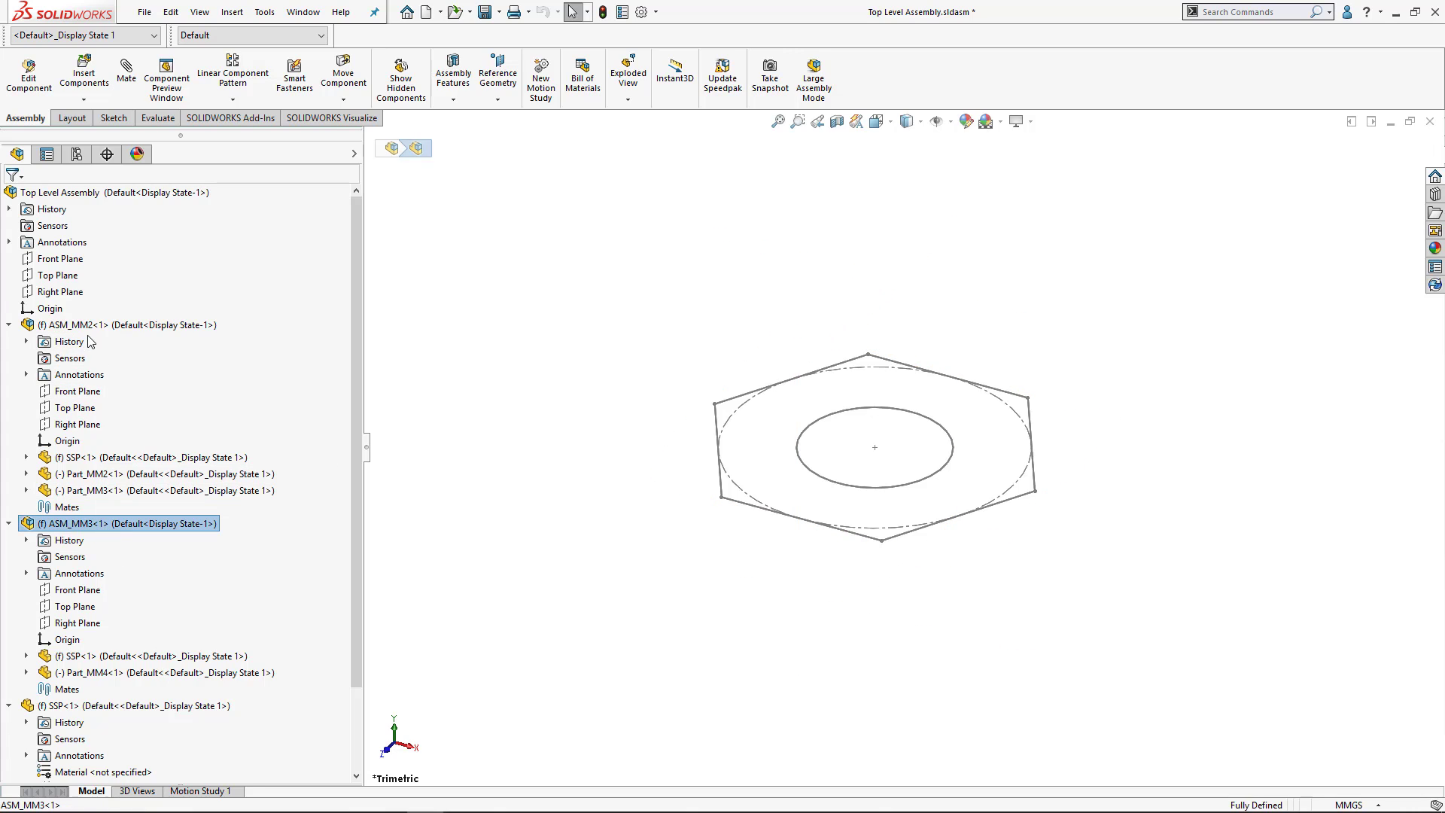
pyautogui.rightClick(130, 529)
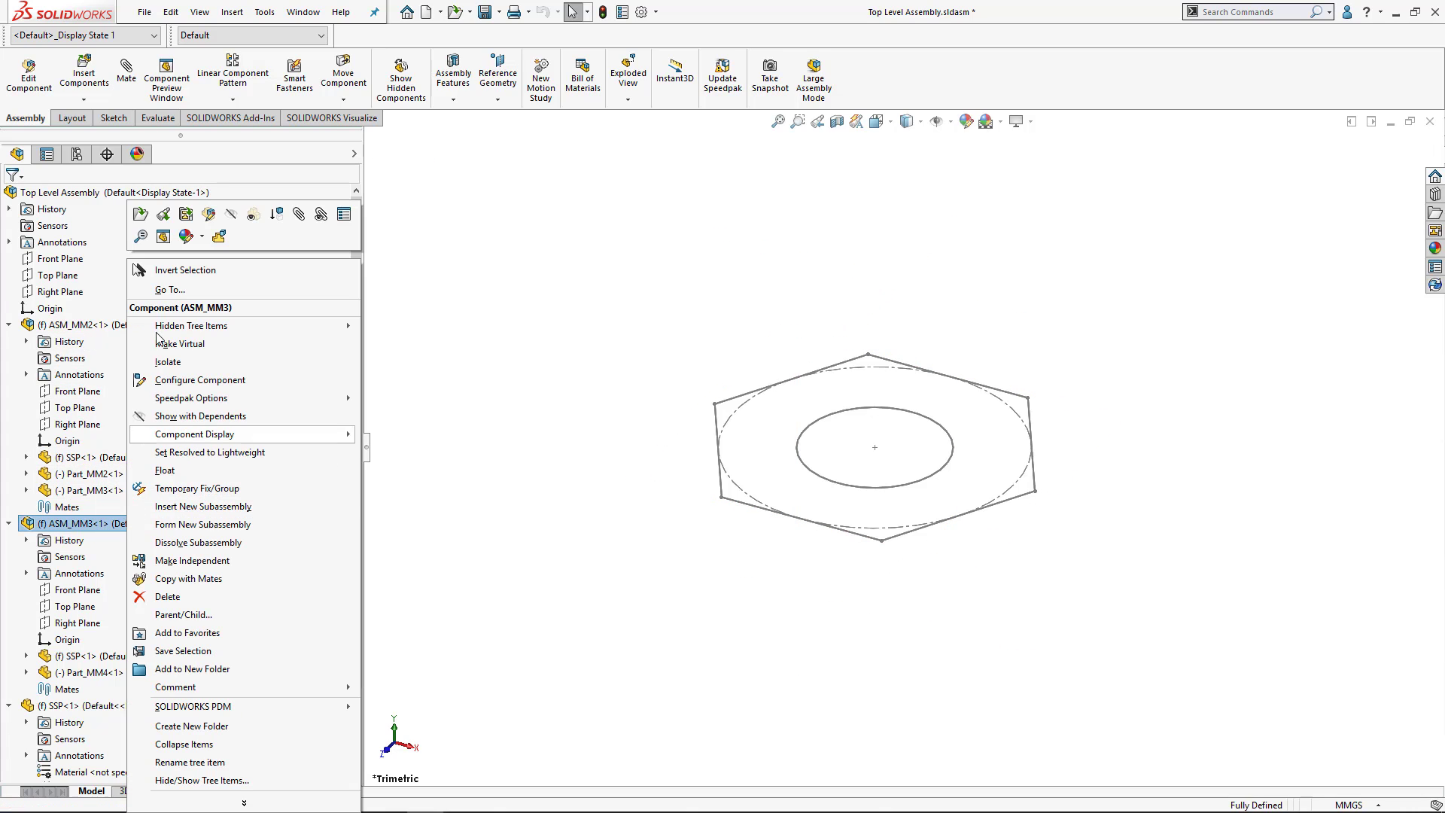
pyautogui.click(141, 223)
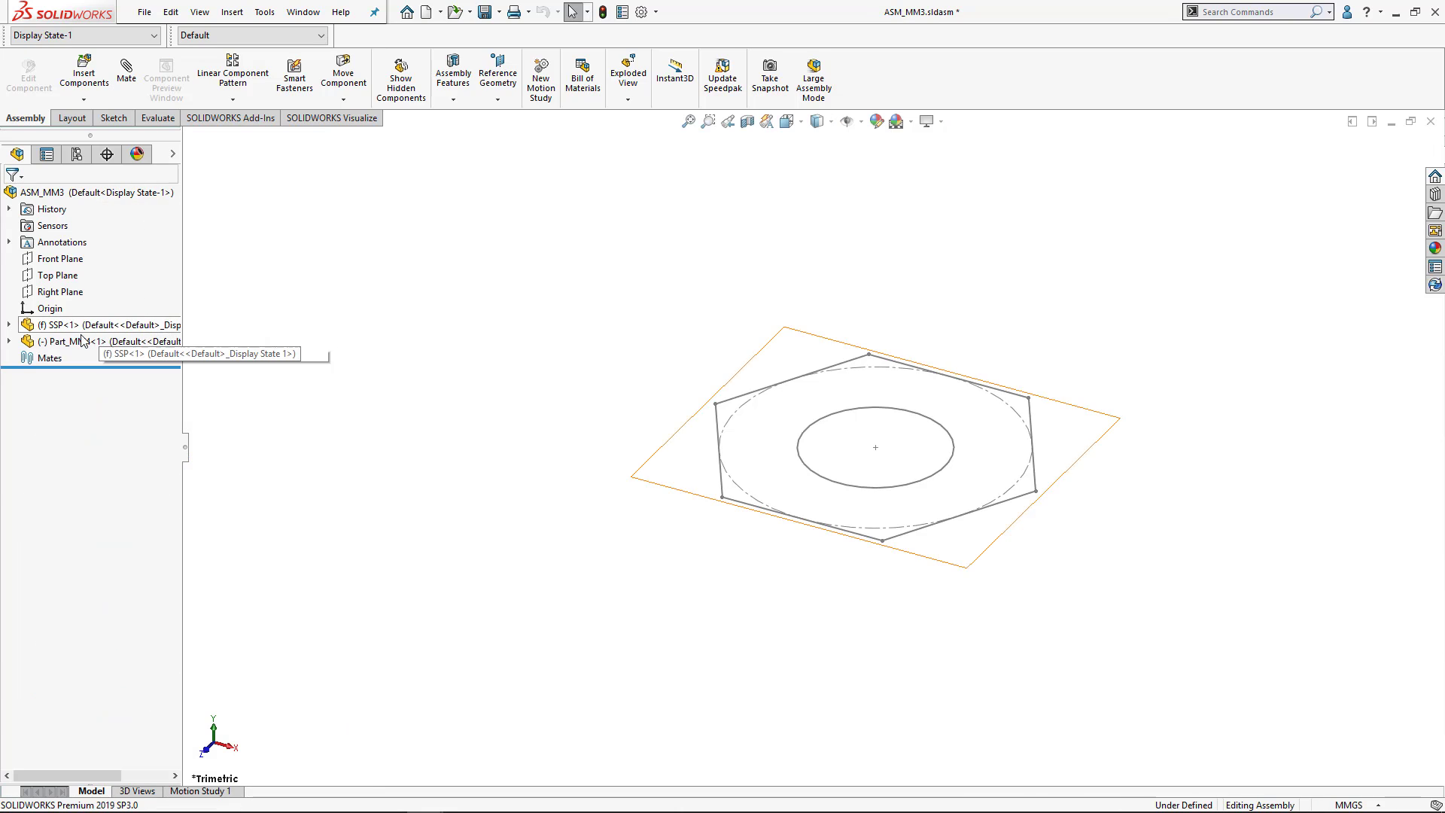
pyautogui.click(9, 324)
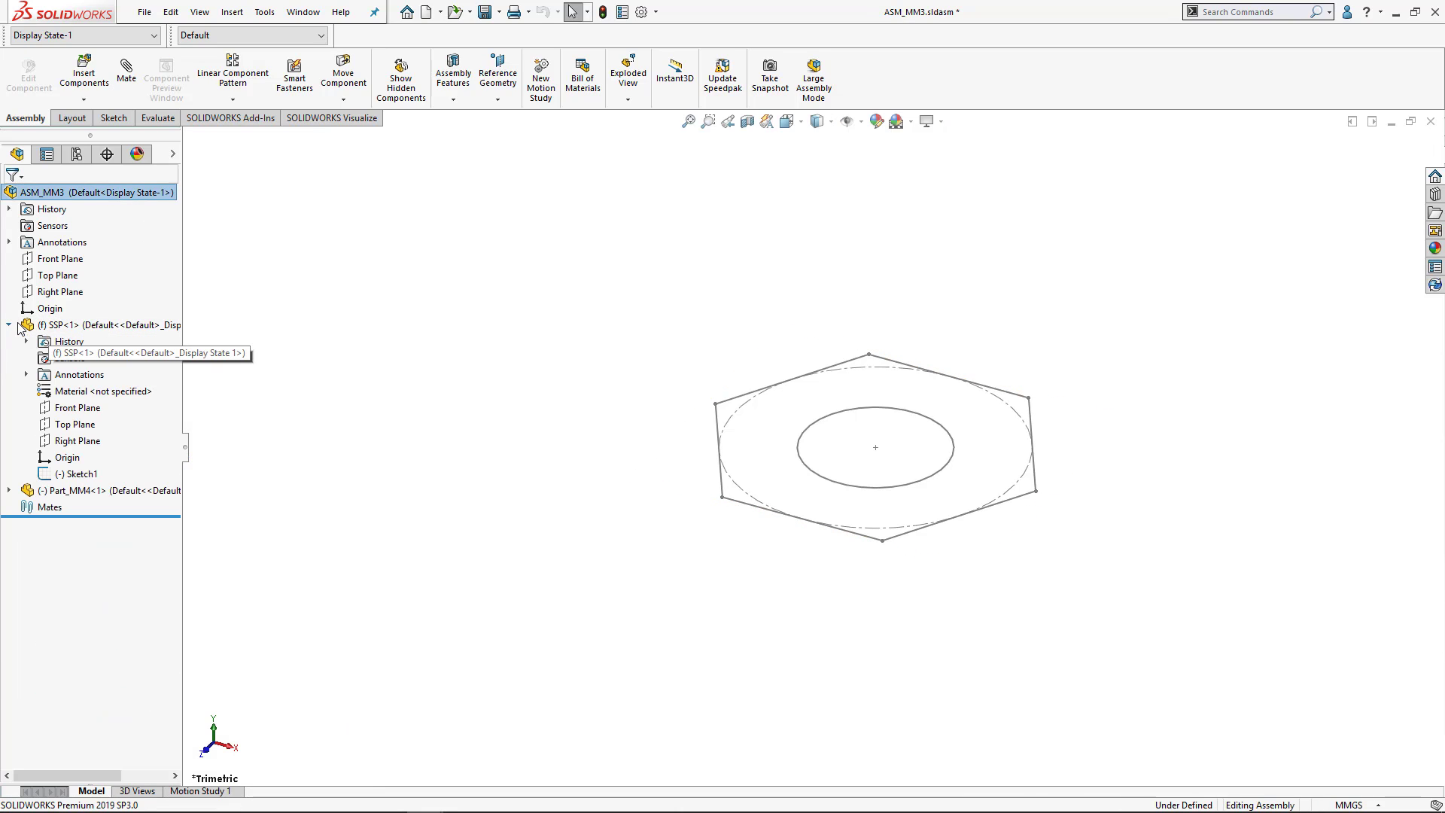
pyautogui.click(9, 490)
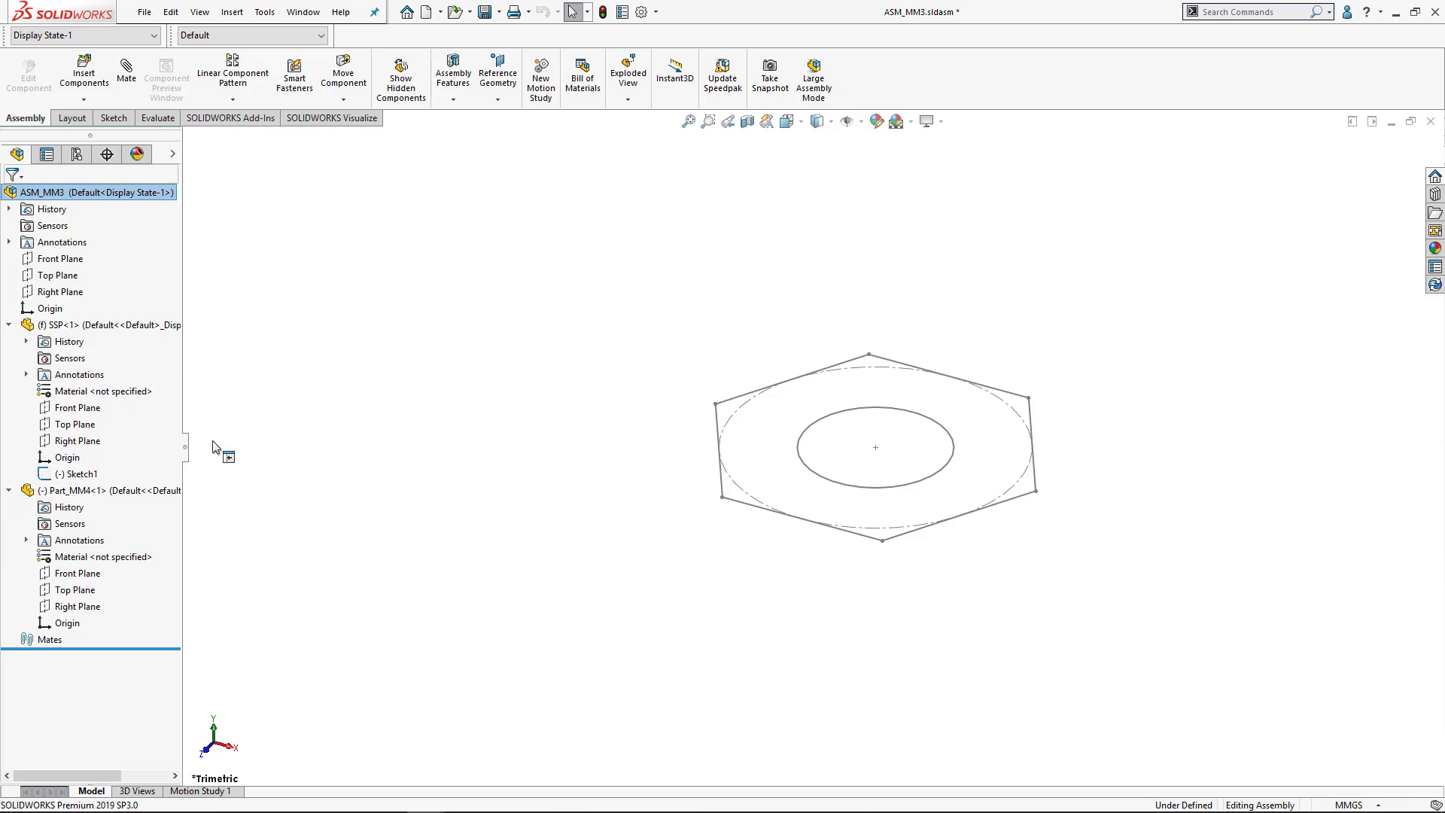
pyautogui.click(289, 465)
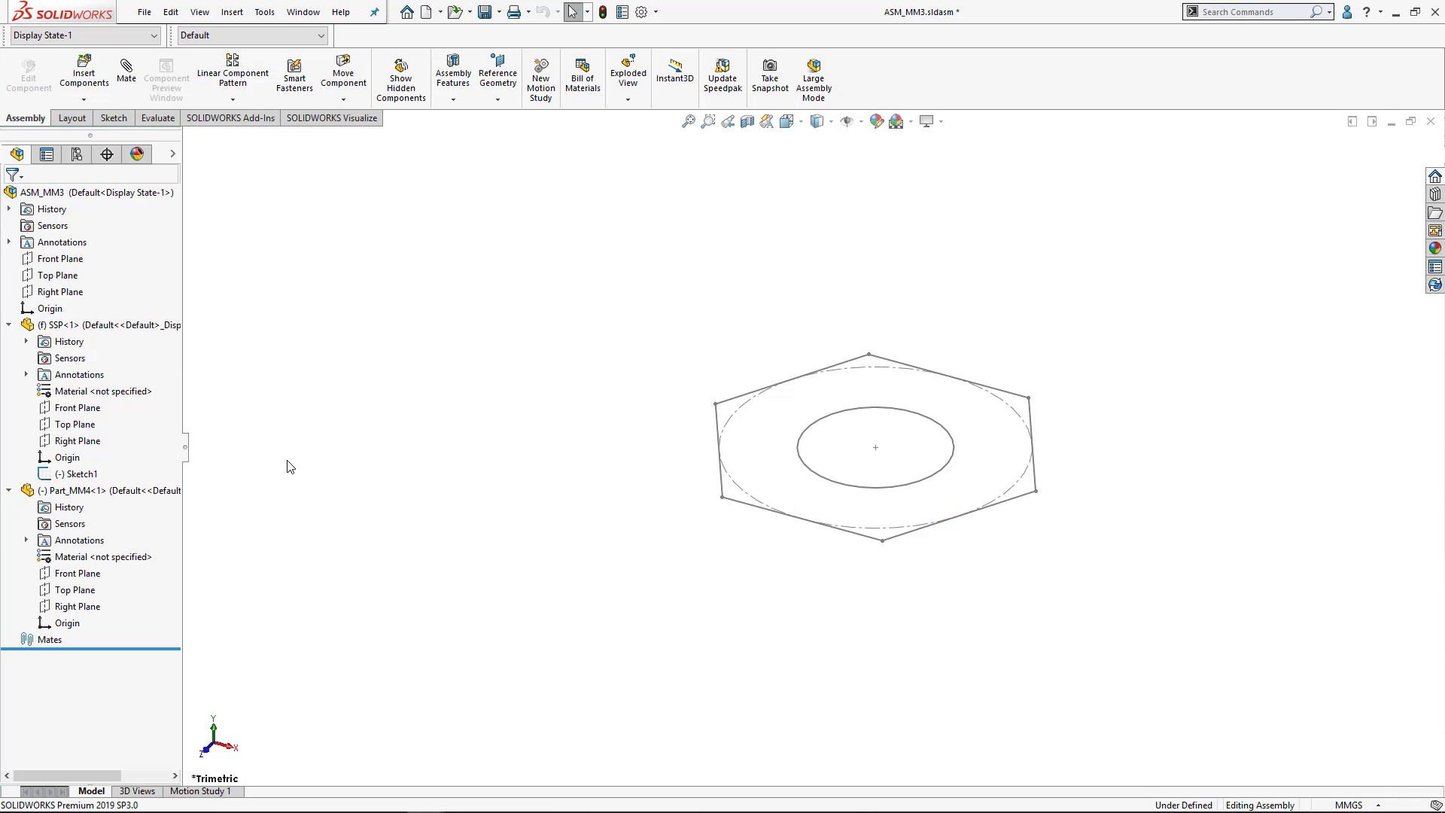
# Widen the model tree and start editing Part_MM4 in context, accepting the unmated-part warning.
pyautogui.moveTo(194, 451); pyautogui.dragTo(317, 452)
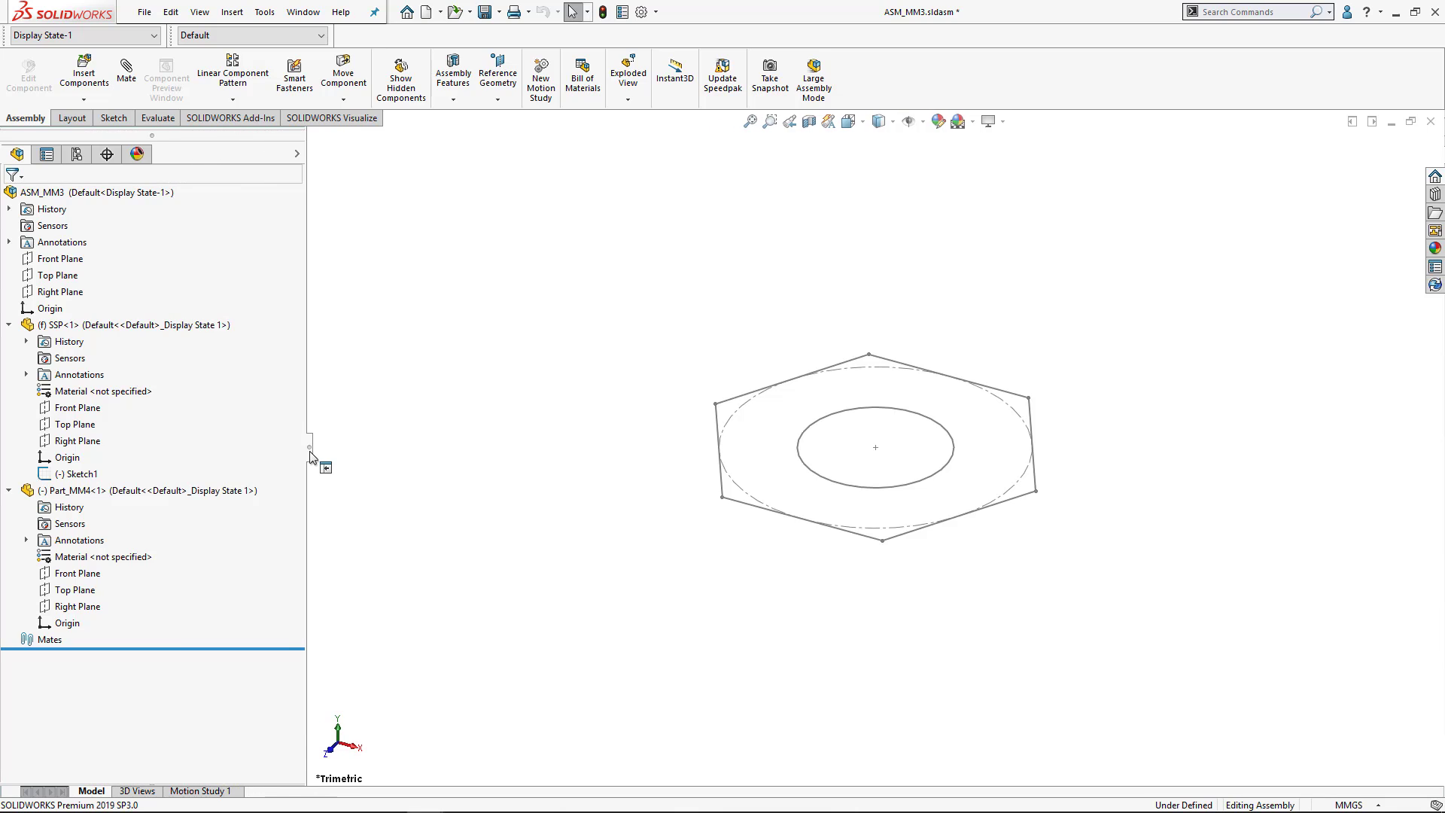
pyautogui.click(200, 493)
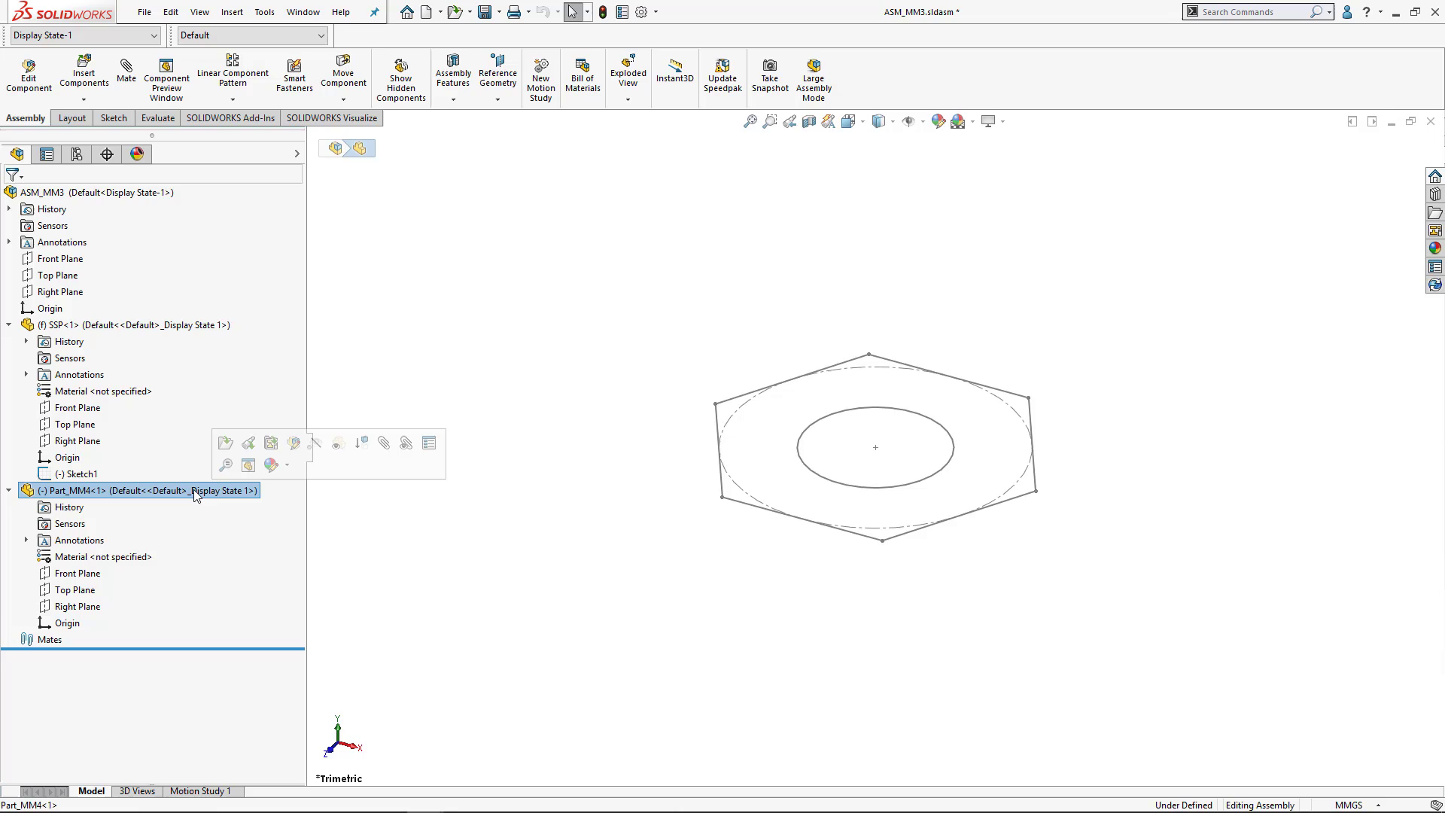
pyautogui.click(294, 444)
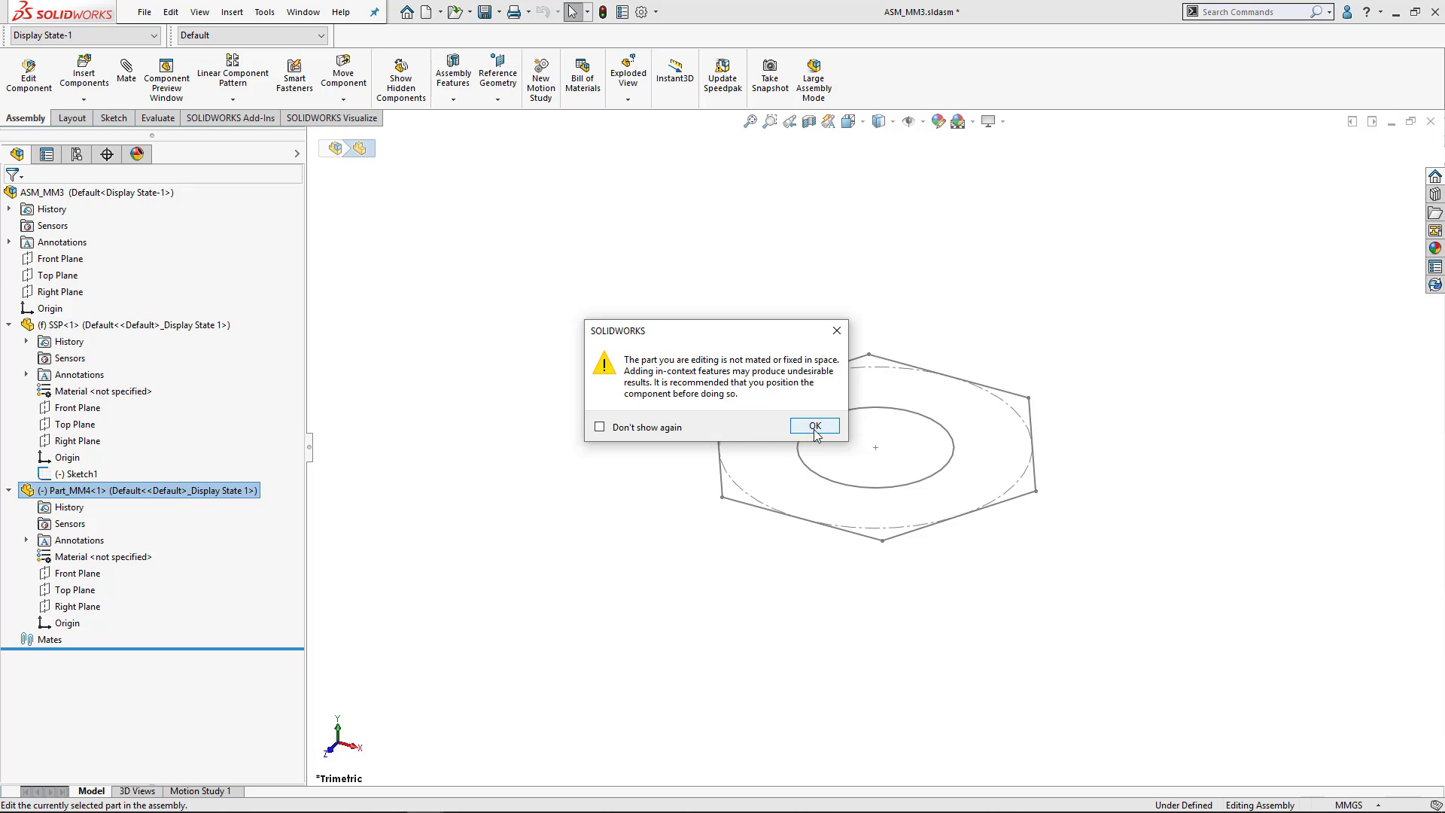
pyautogui.click(813, 426)
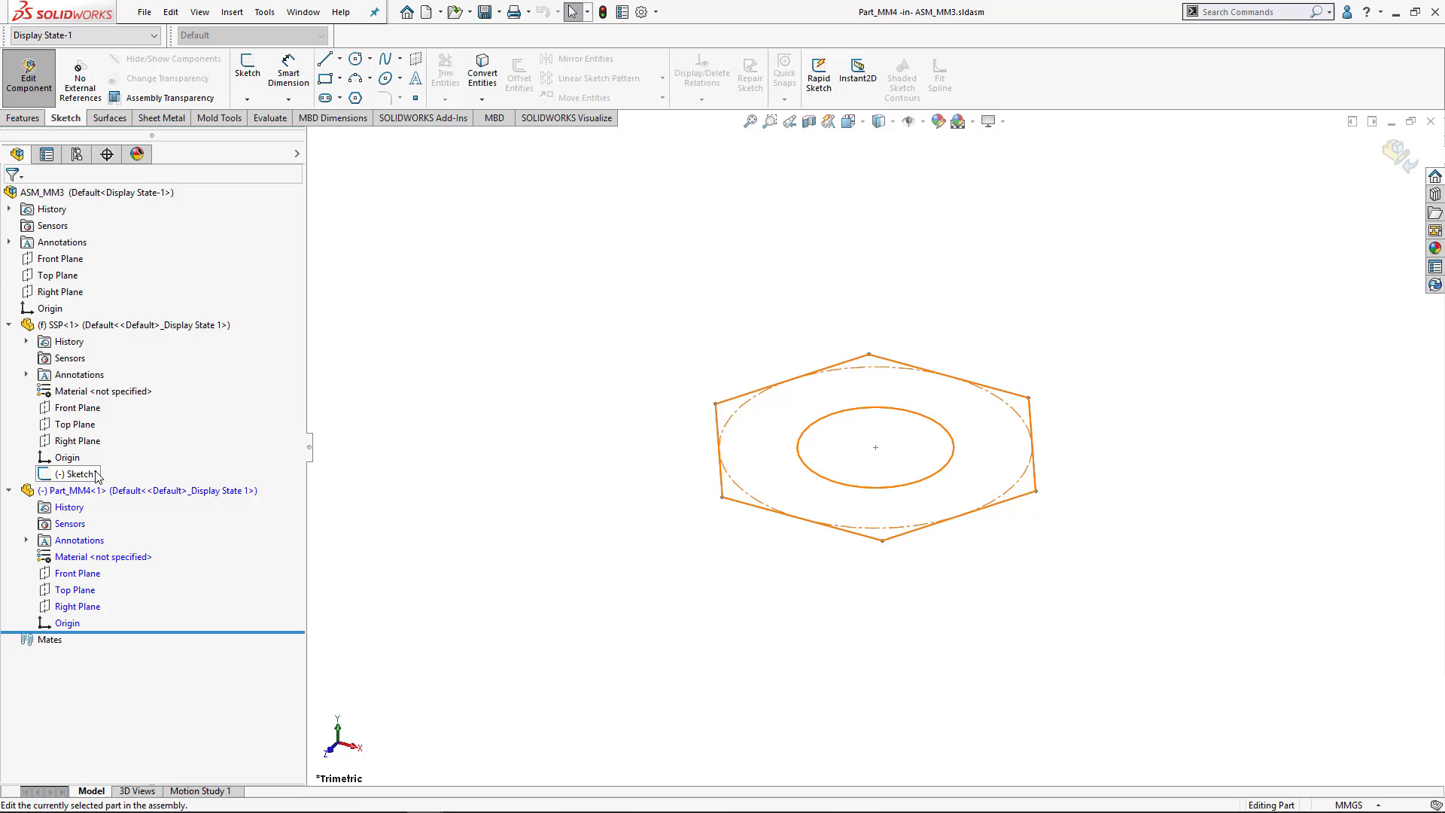
# Derive the SSP's Sketch1 onto Part_MM4's Top Plane with Insert > Derived Sketch.
pyautogui.click(79, 474)
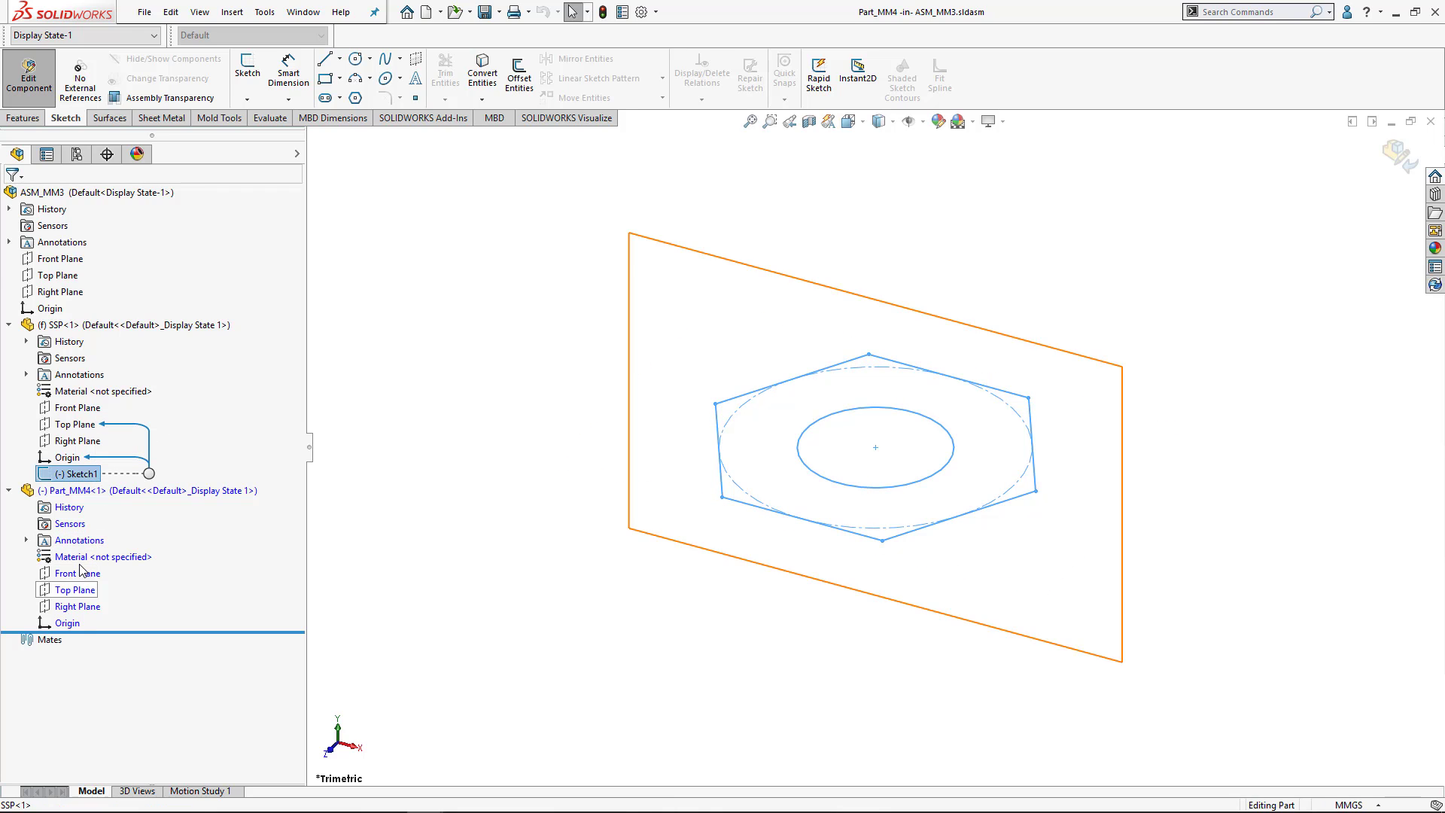
pyautogui.keyDown('ctrl'); pyautogui.click(75, 590); pyautogui.keyUp('ctrl')
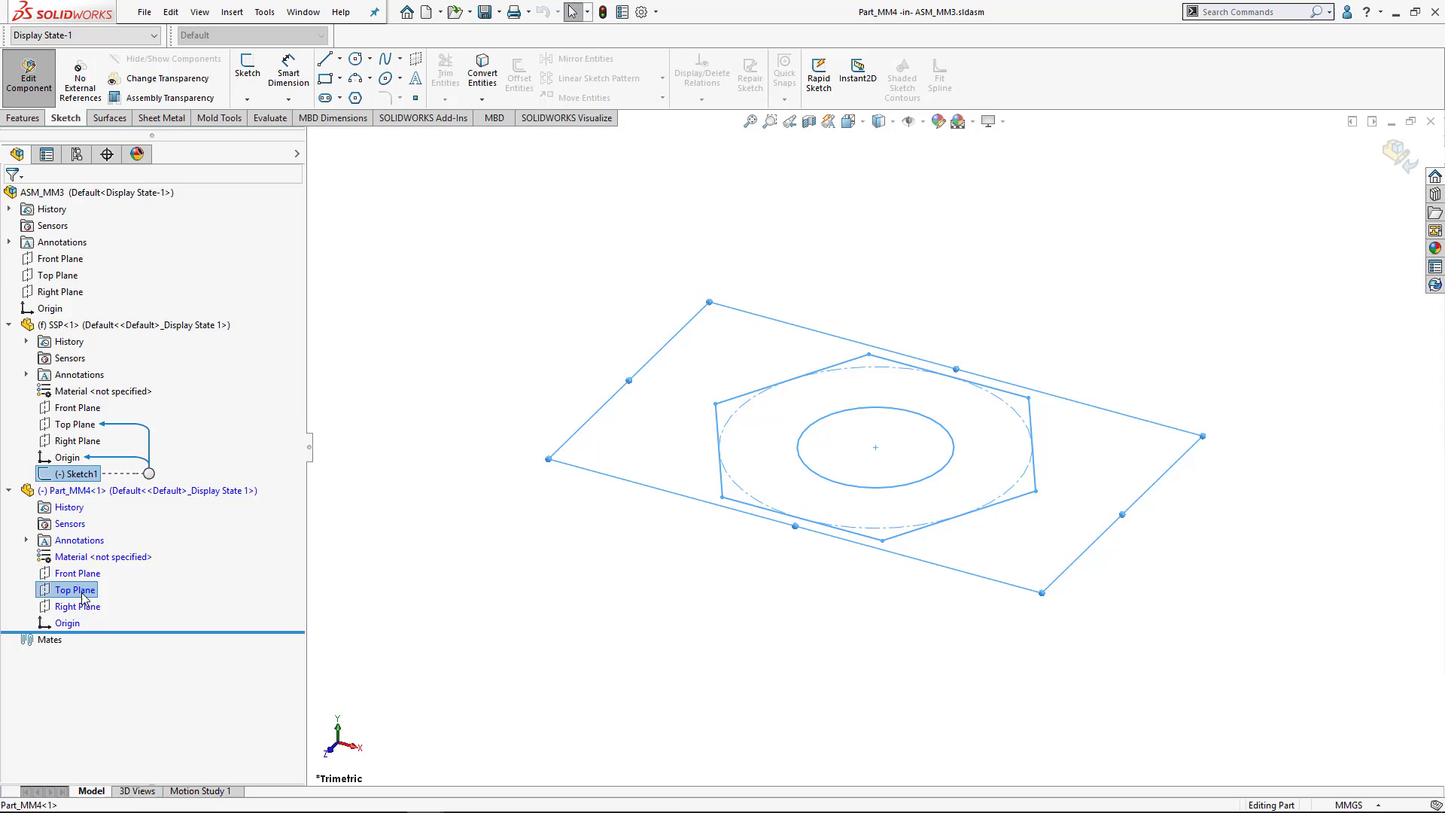
pyautogui.click(233, 13)
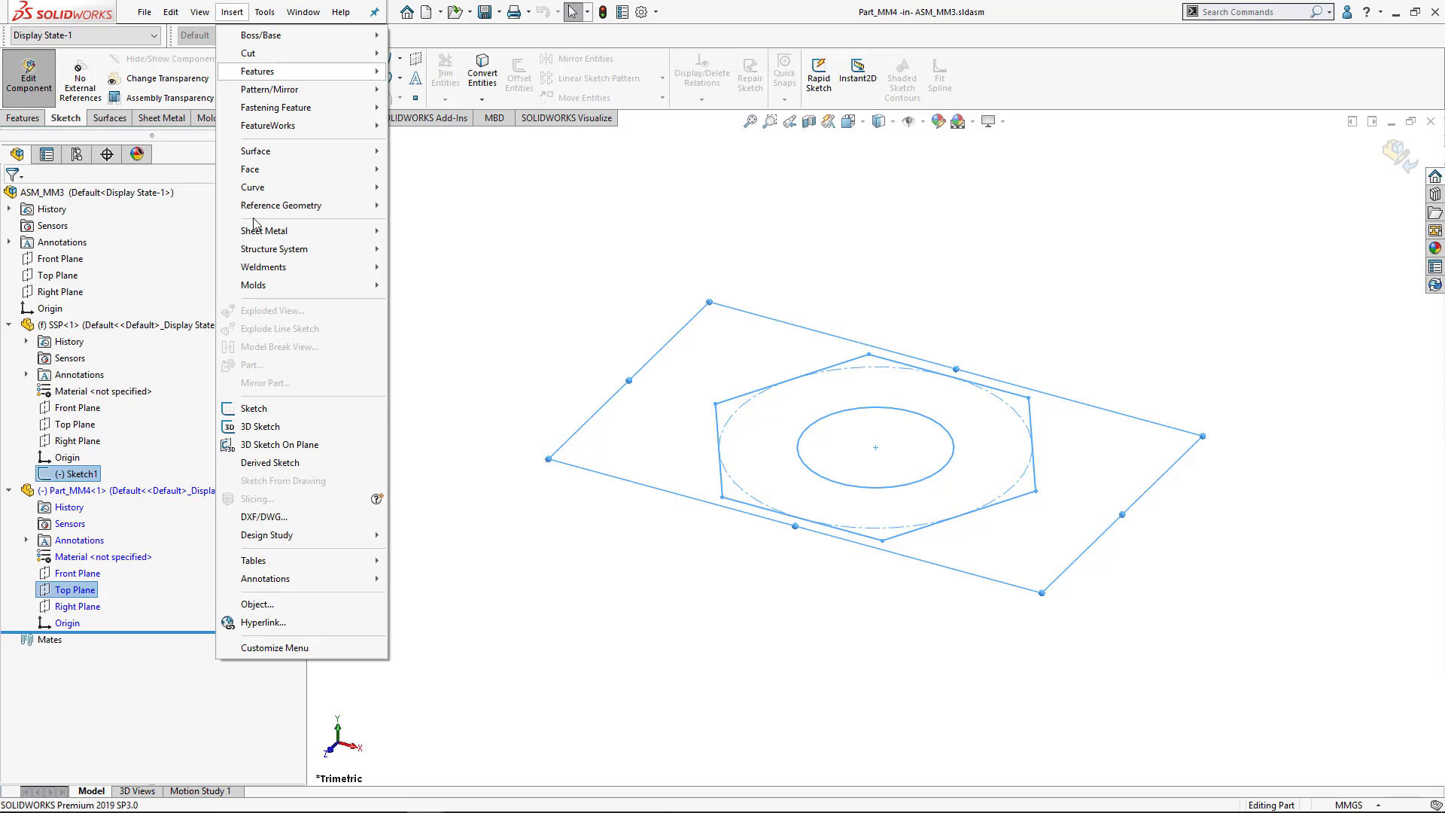
pyautogui.click(298, 464)
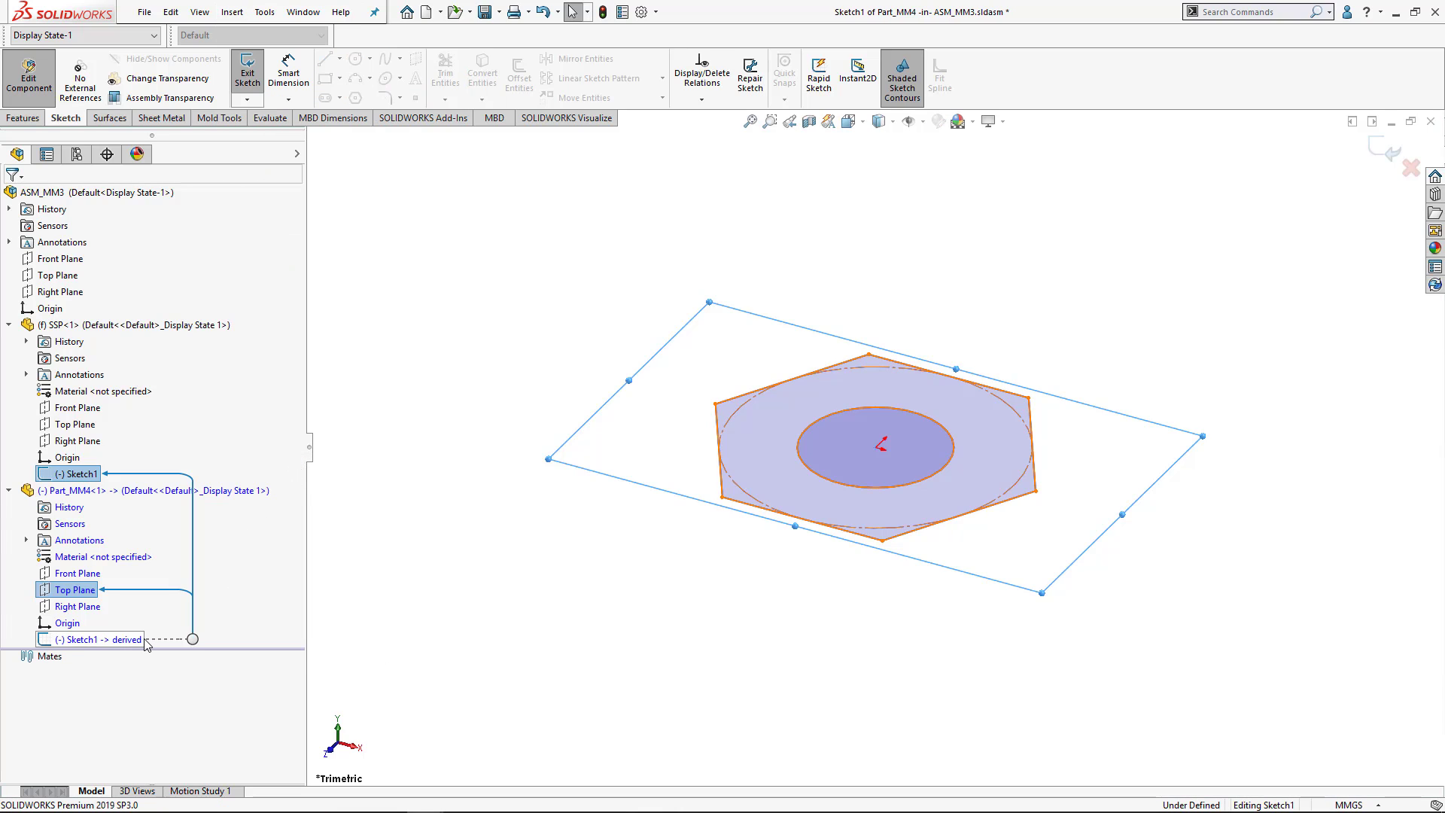
# Reposition the derived hexagon onto its outline, centring it and rotating its top corner.
pyautogui.click(142, 642)
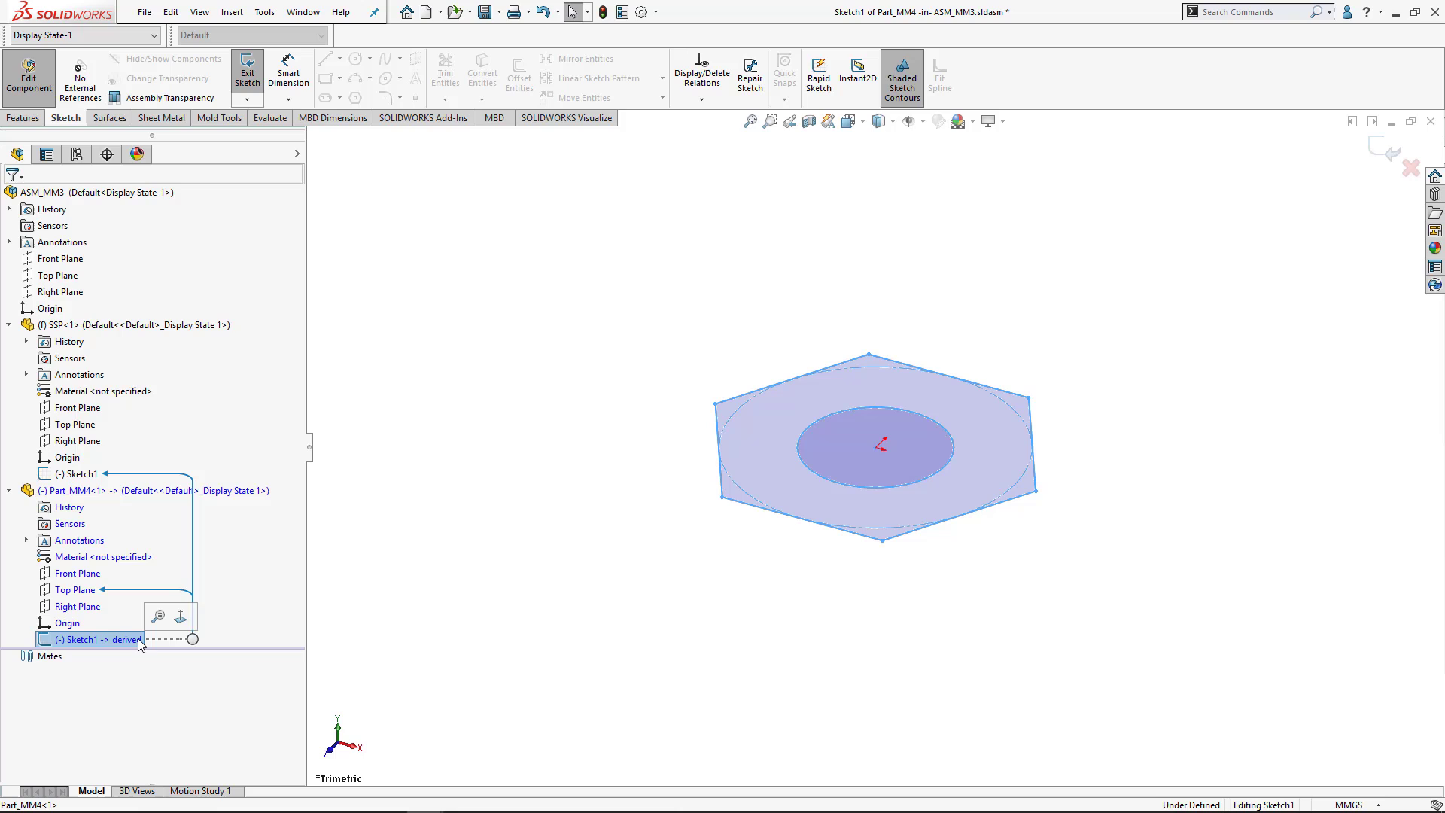
pyautogui.moveTo(139, 644)
pyautogui.mouseDown()
pyautogui.moveTo(83, 645)
pyautogui.moveTo(106, 642)
pyautogui.mouseUp()
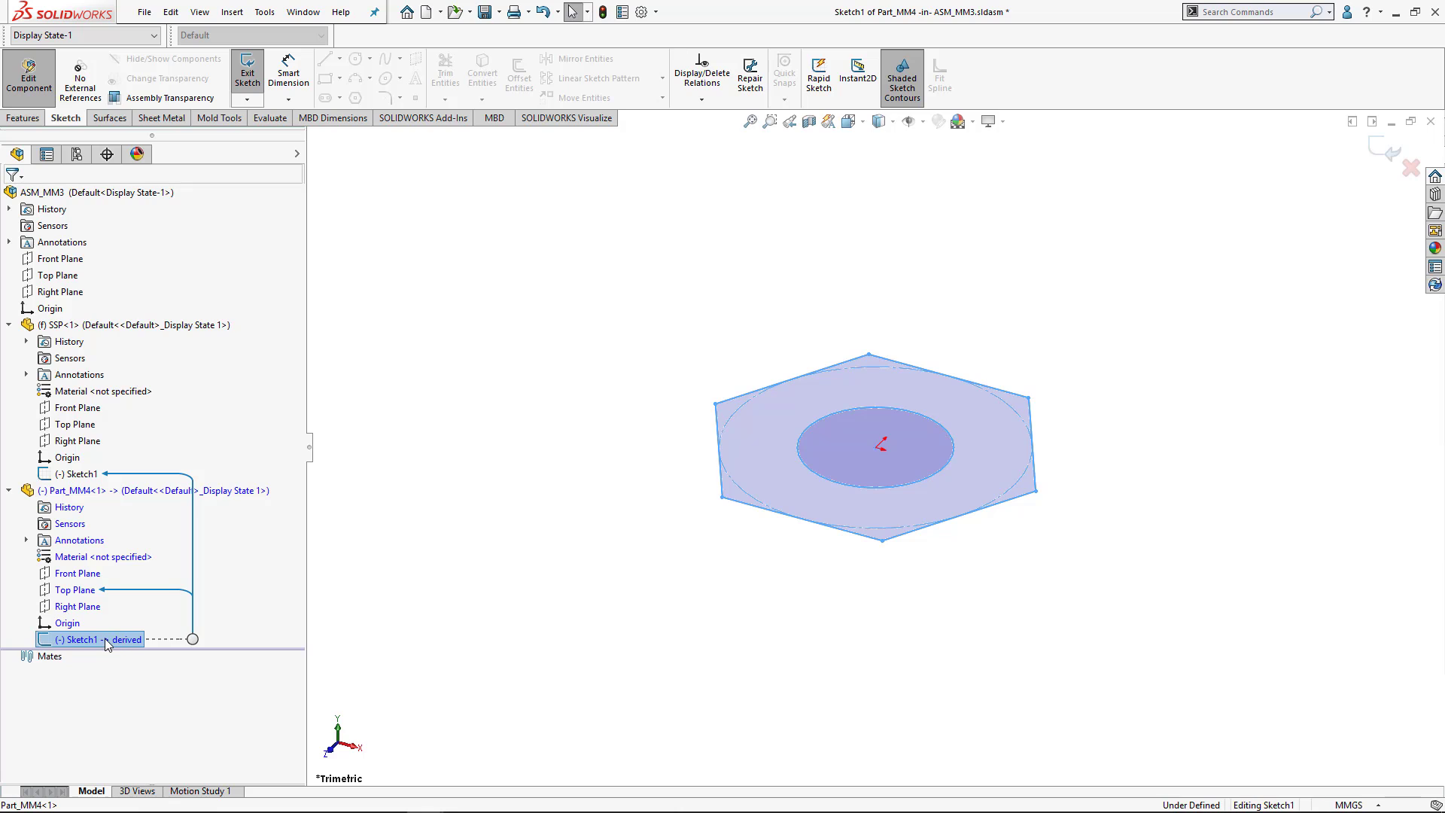
pyautogui.click(561, 722)
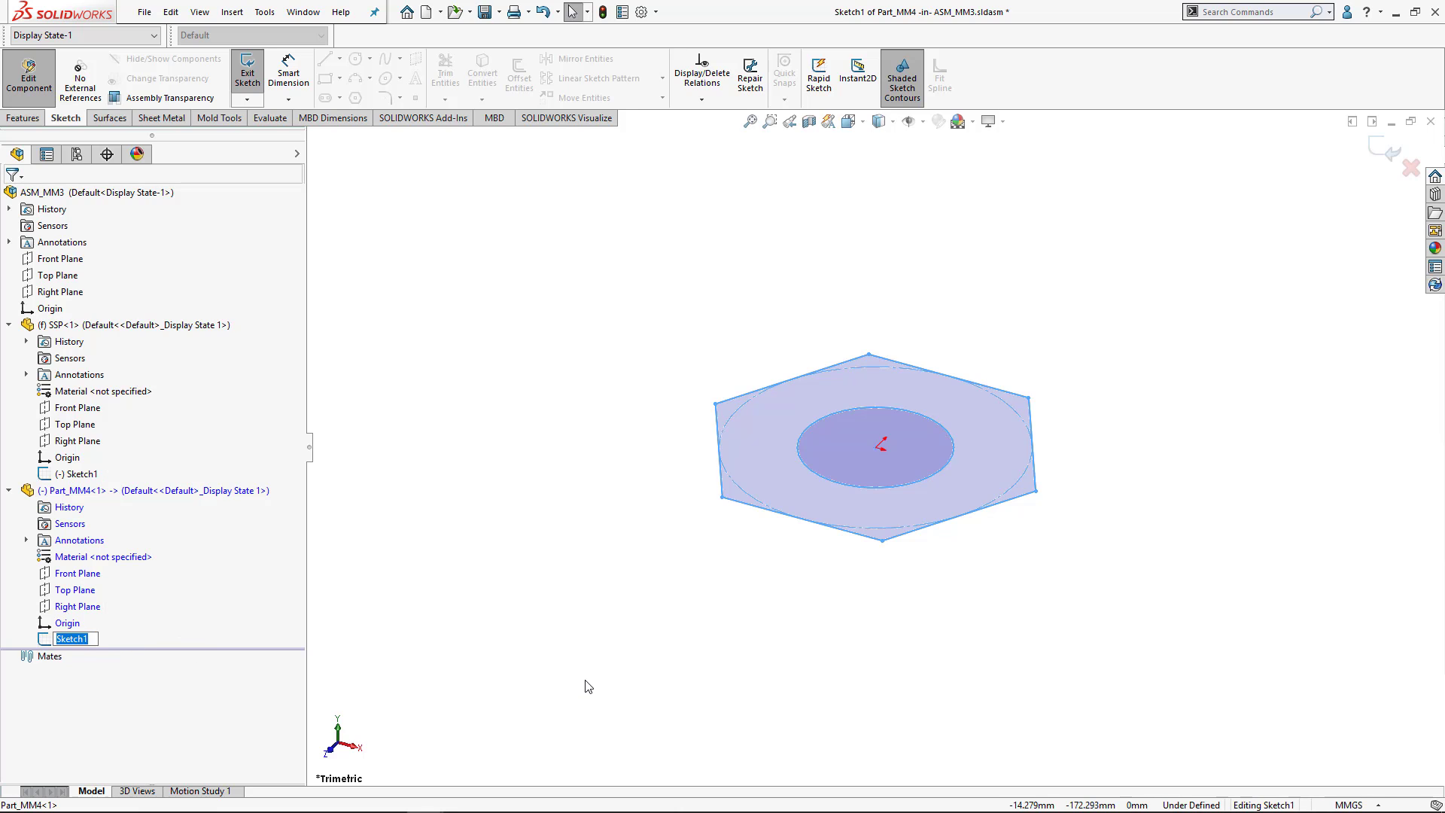
pyautogui.moveTo(931, 503)
pyautogui.mouseDown()
pyautogui.moveTo(1024, 452)
pyautogui.moveTo(963, 499)
pyautogui.moveTo(936, 490)
pyautogui.mouseUp()
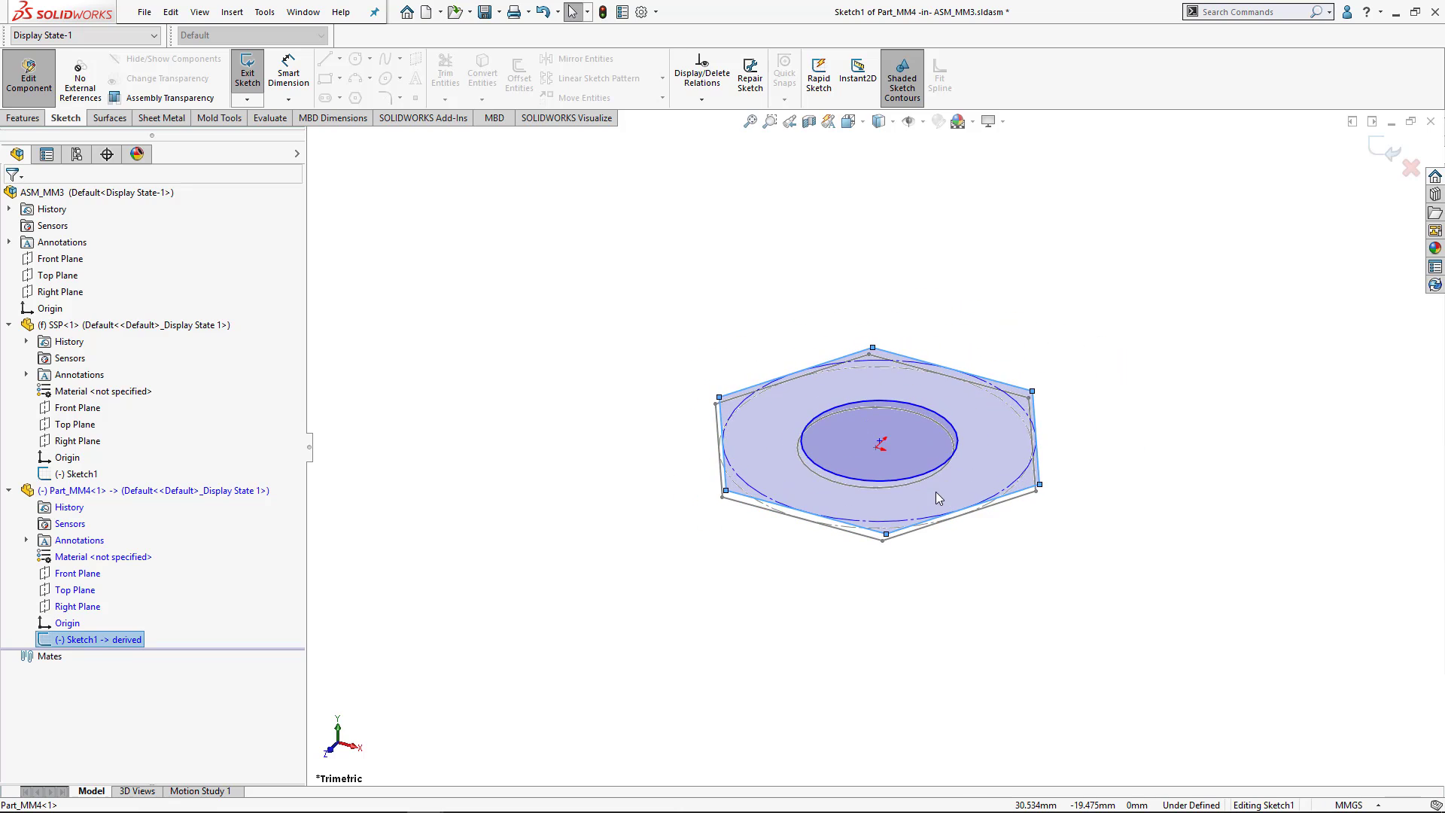
pyautogui.click(803, 549)
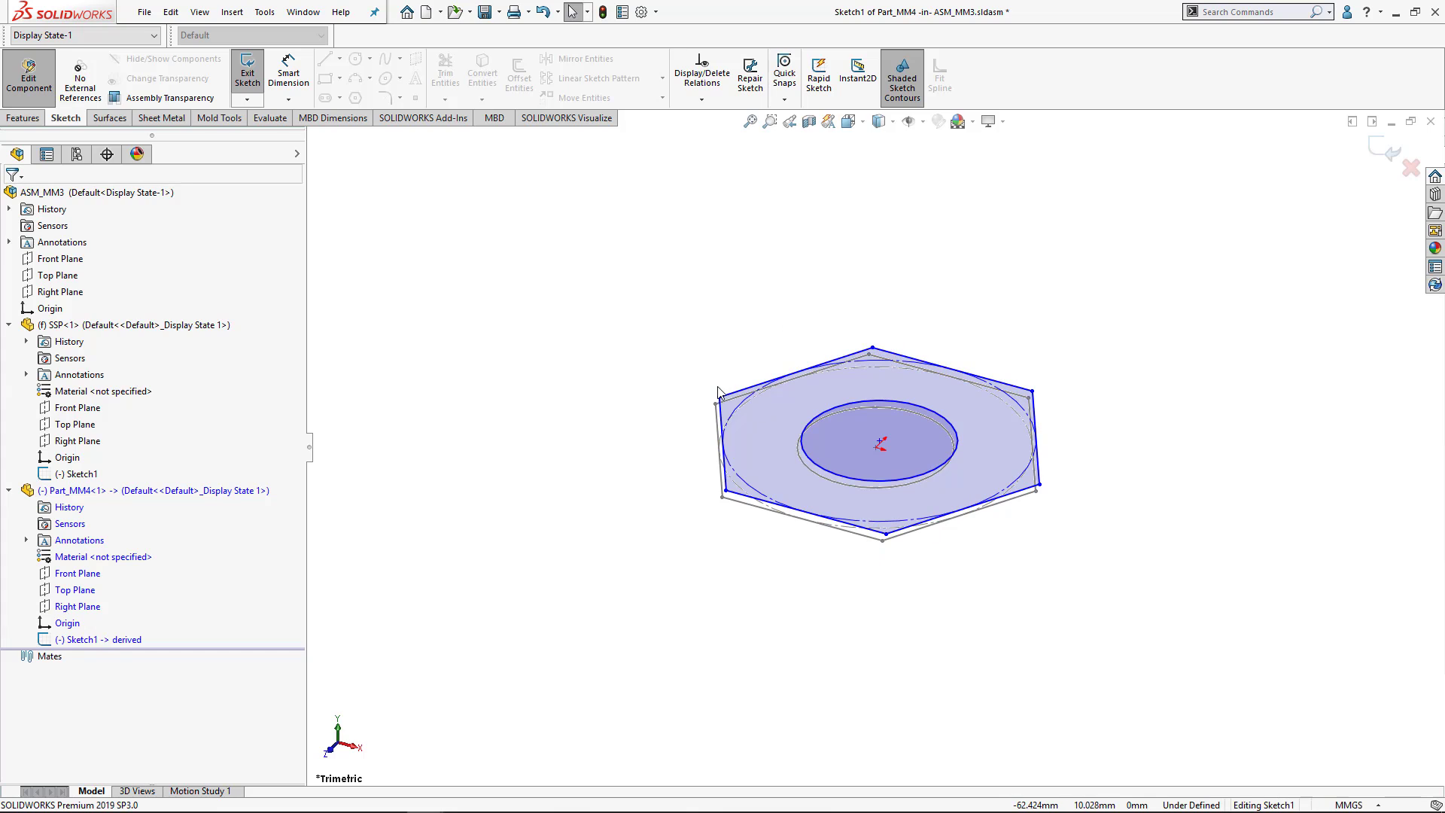
pyautogui.moveTo(854, 447); pyautogui.dragTo(876, 449)
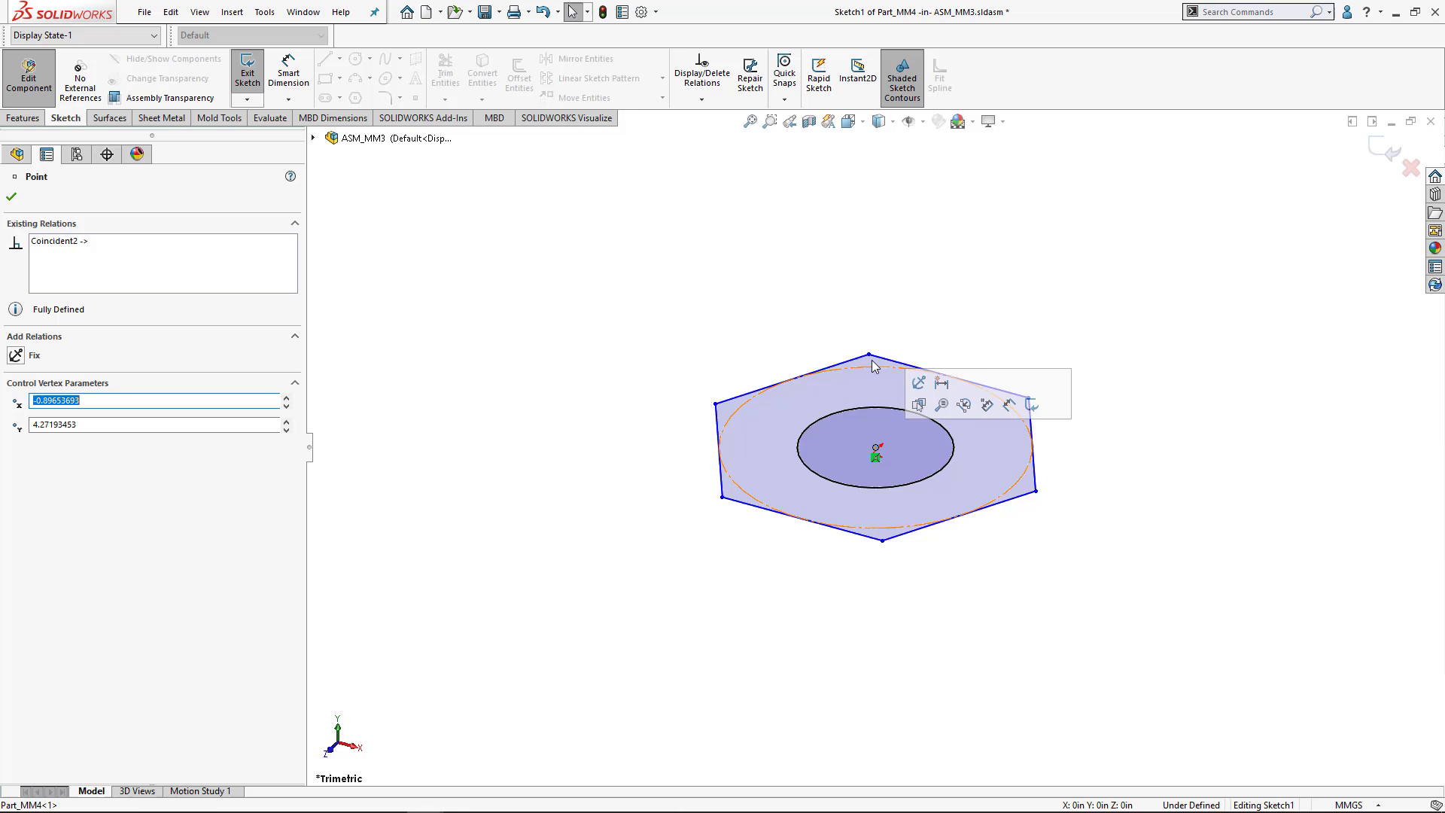
pyautogui.moveTo(871, 356); pyautogui.dragTo(819, 369)
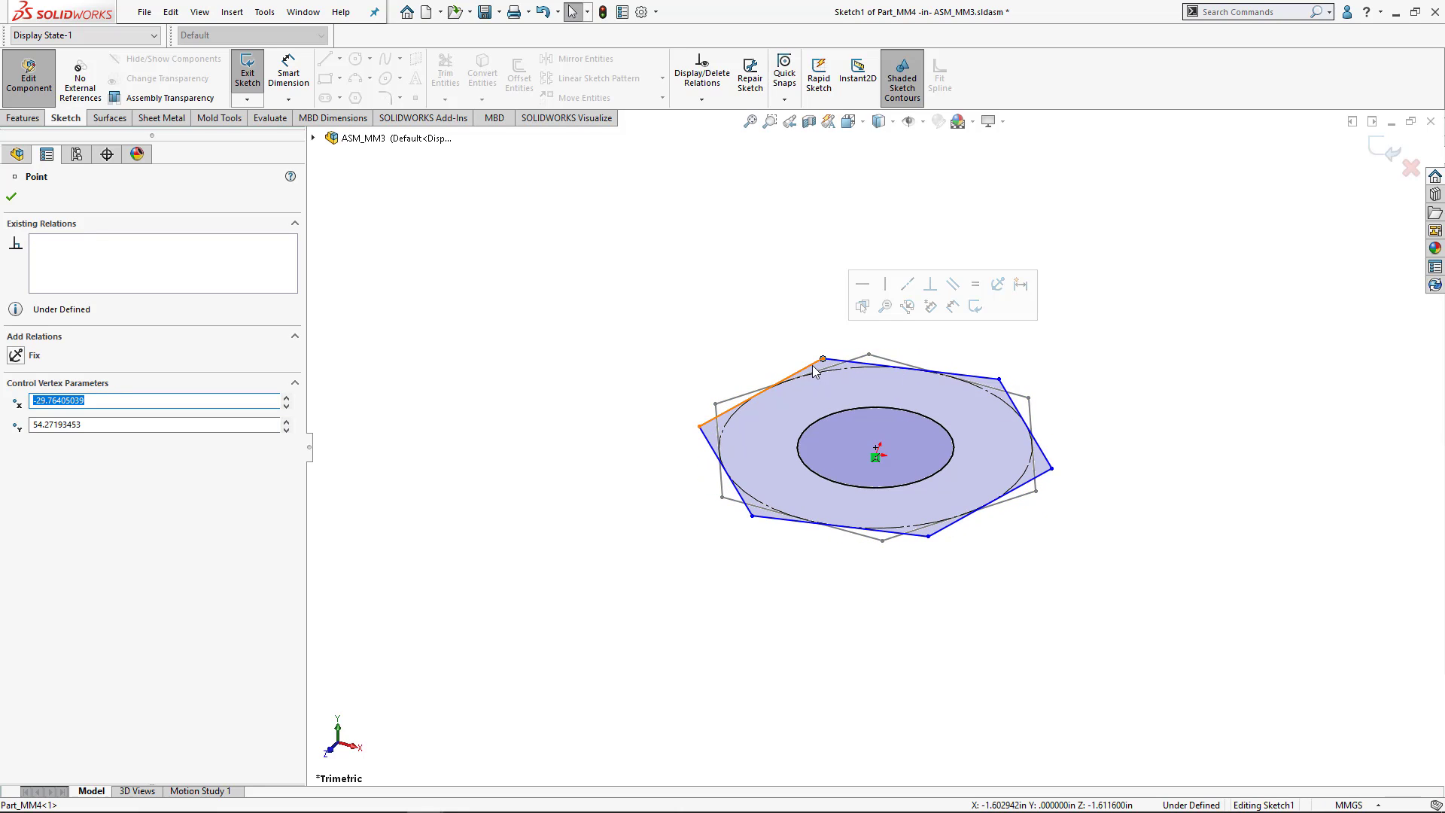
# Make the hexagon's top edge horizontal so the derived sketch is fully defined.
pyautogui.click(889, 370)
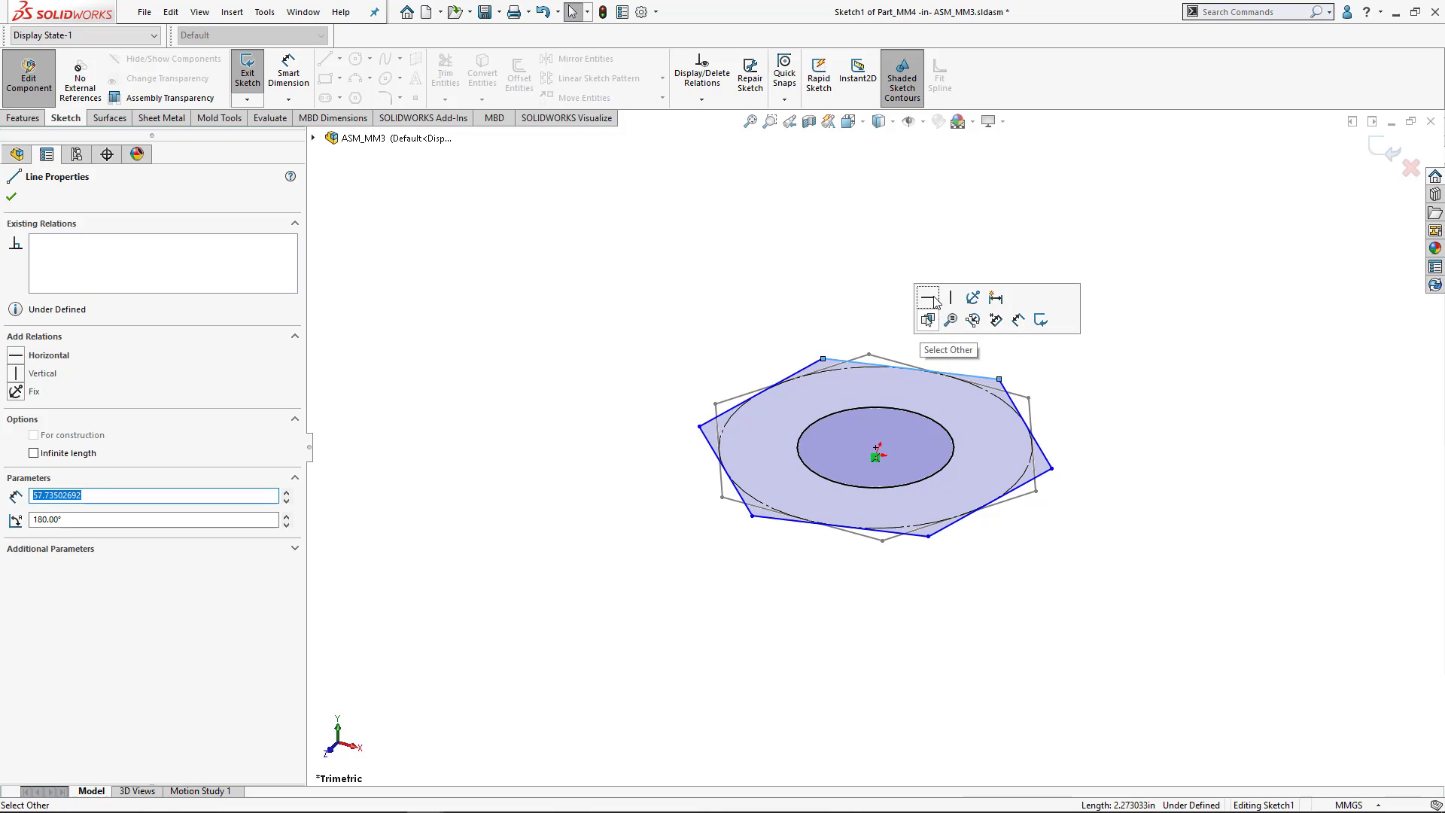
pyautogui.click(931, 298)
pyautogui.click(818, 275)
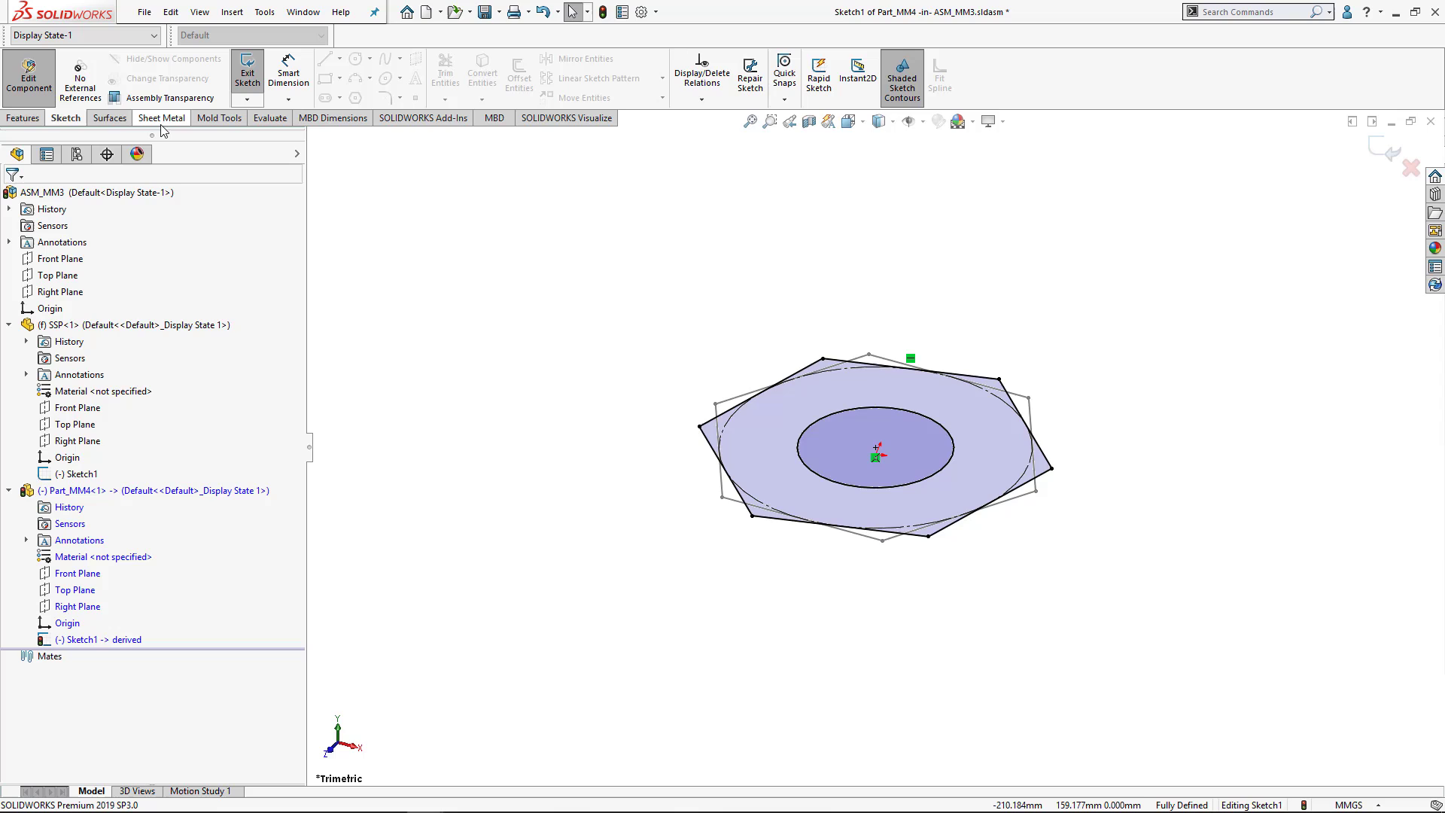
# Extrude the derived hexagon Blind 10 mm into Boss-Extrude1, a plate with a centre hole.
pyautogui.click(23, 117)
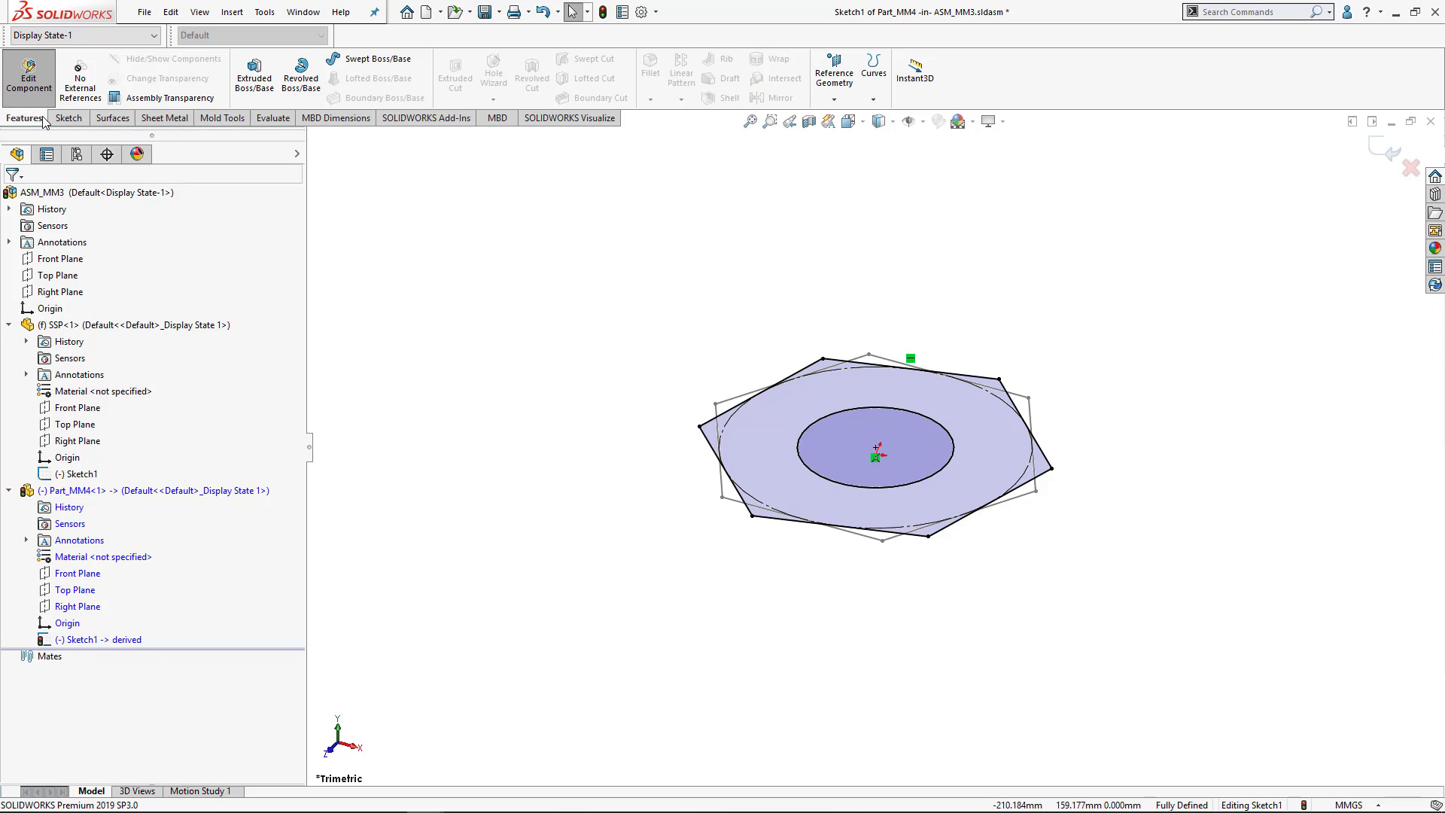
pyautogui.click(255, 79)
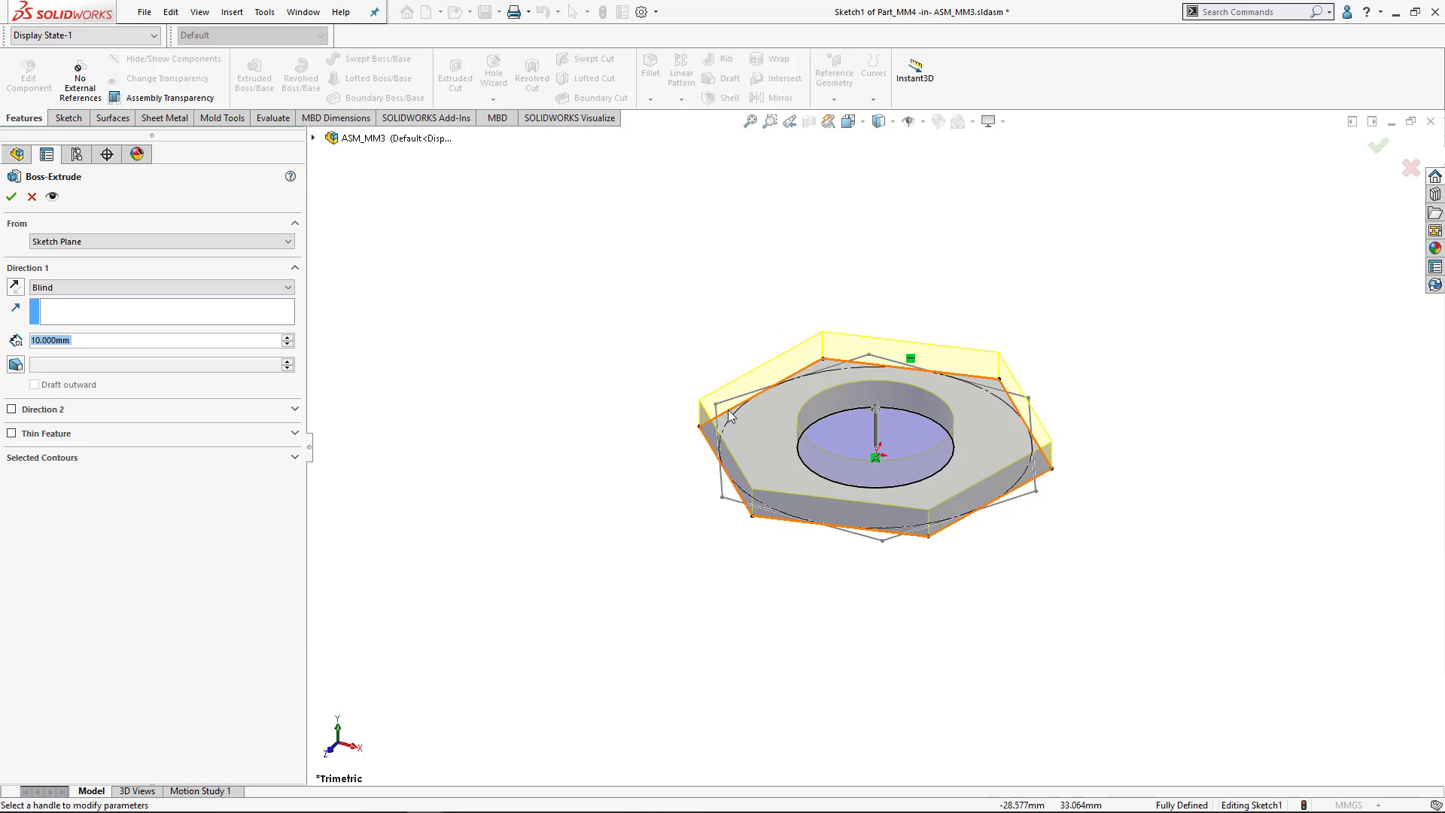
pyautogui.click(11, 197)
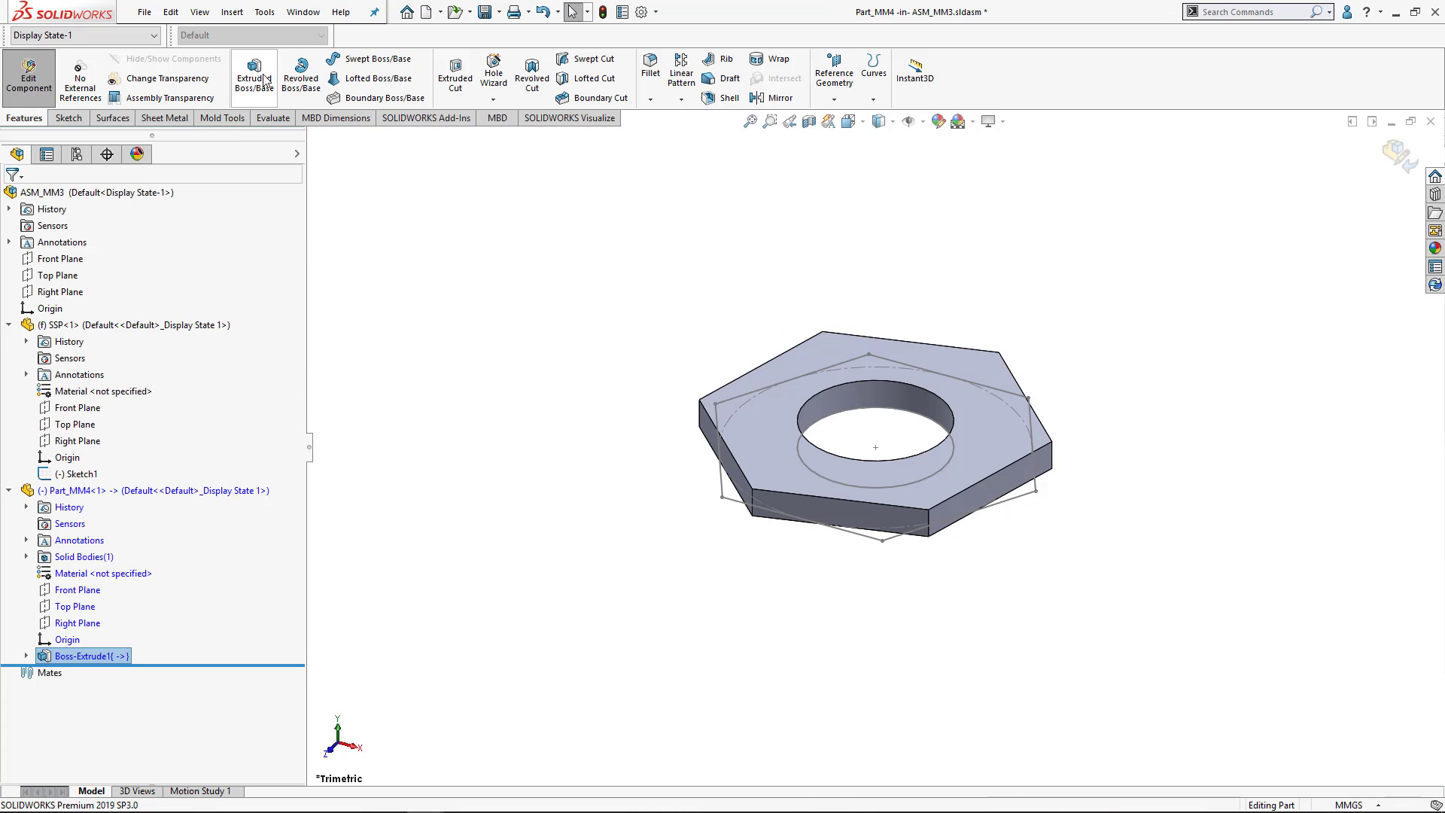
pyautogui.click(93, 605)
# Sketch on the Top Plane and convert the hole's circular edge into a sketch circle.
pyautogui.click(105, 576)
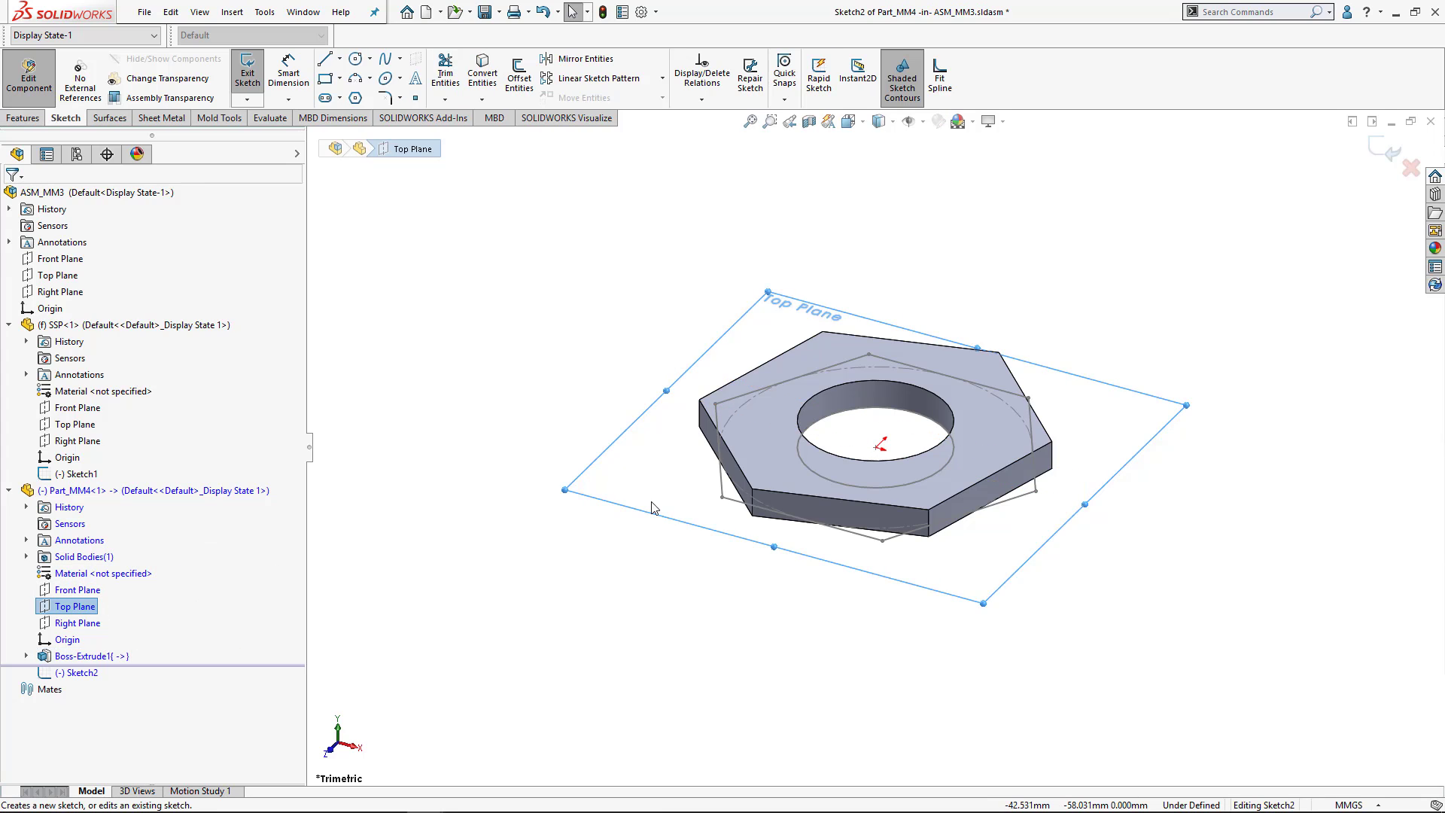
pyautogui.click(475, 79)
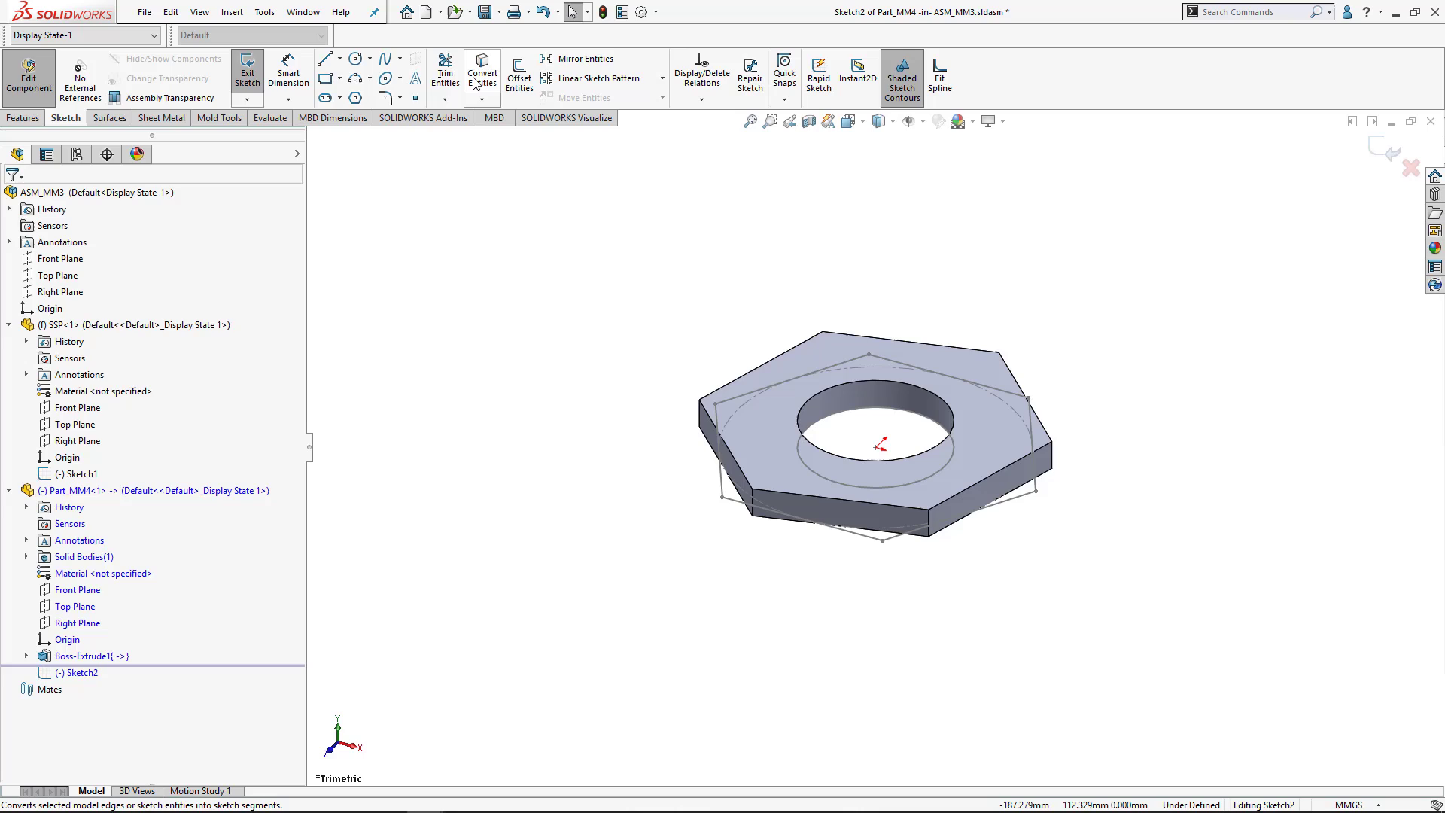
pyautogui.click(903, 415)
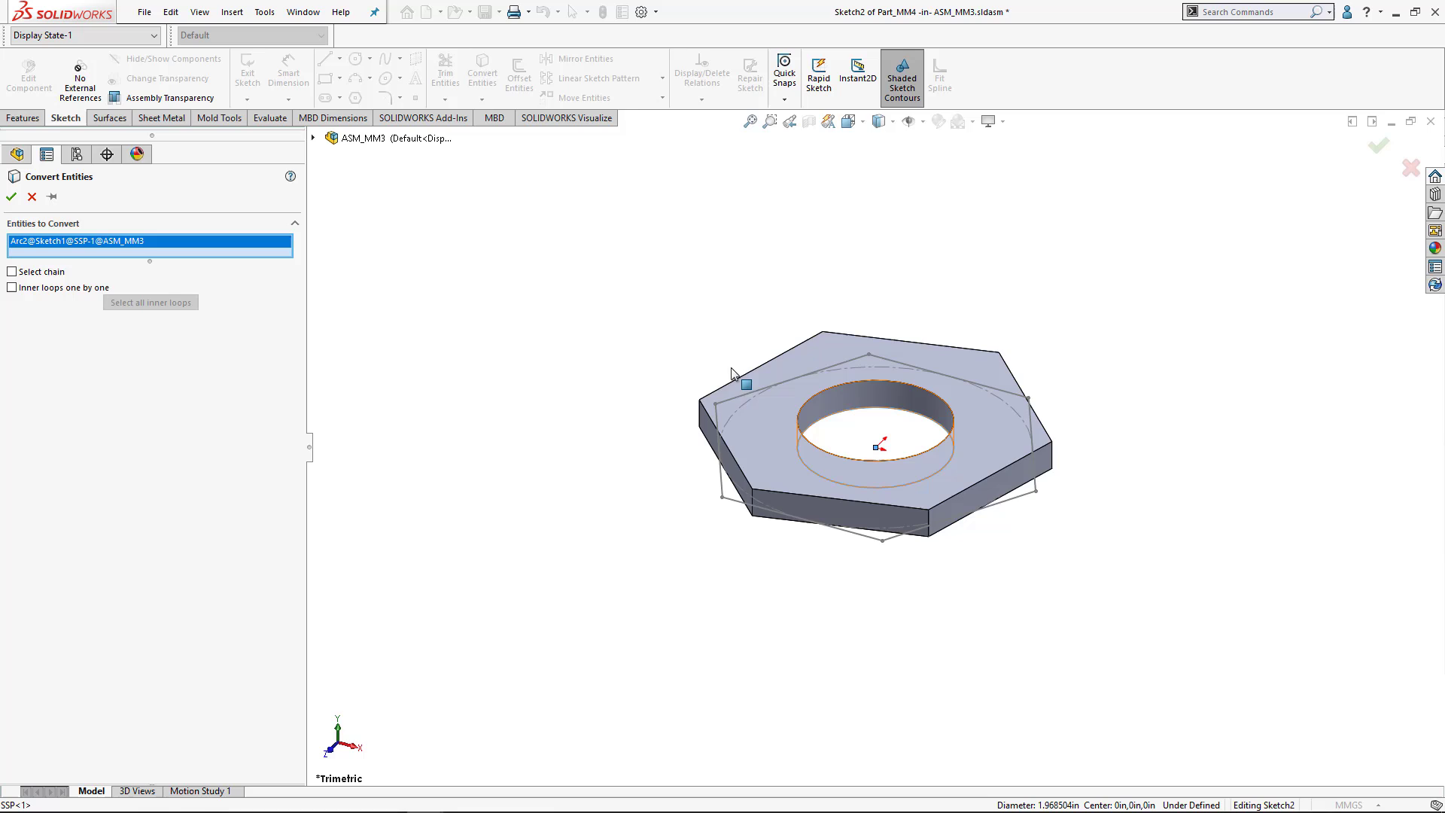
pyautogui.click(11, 197)
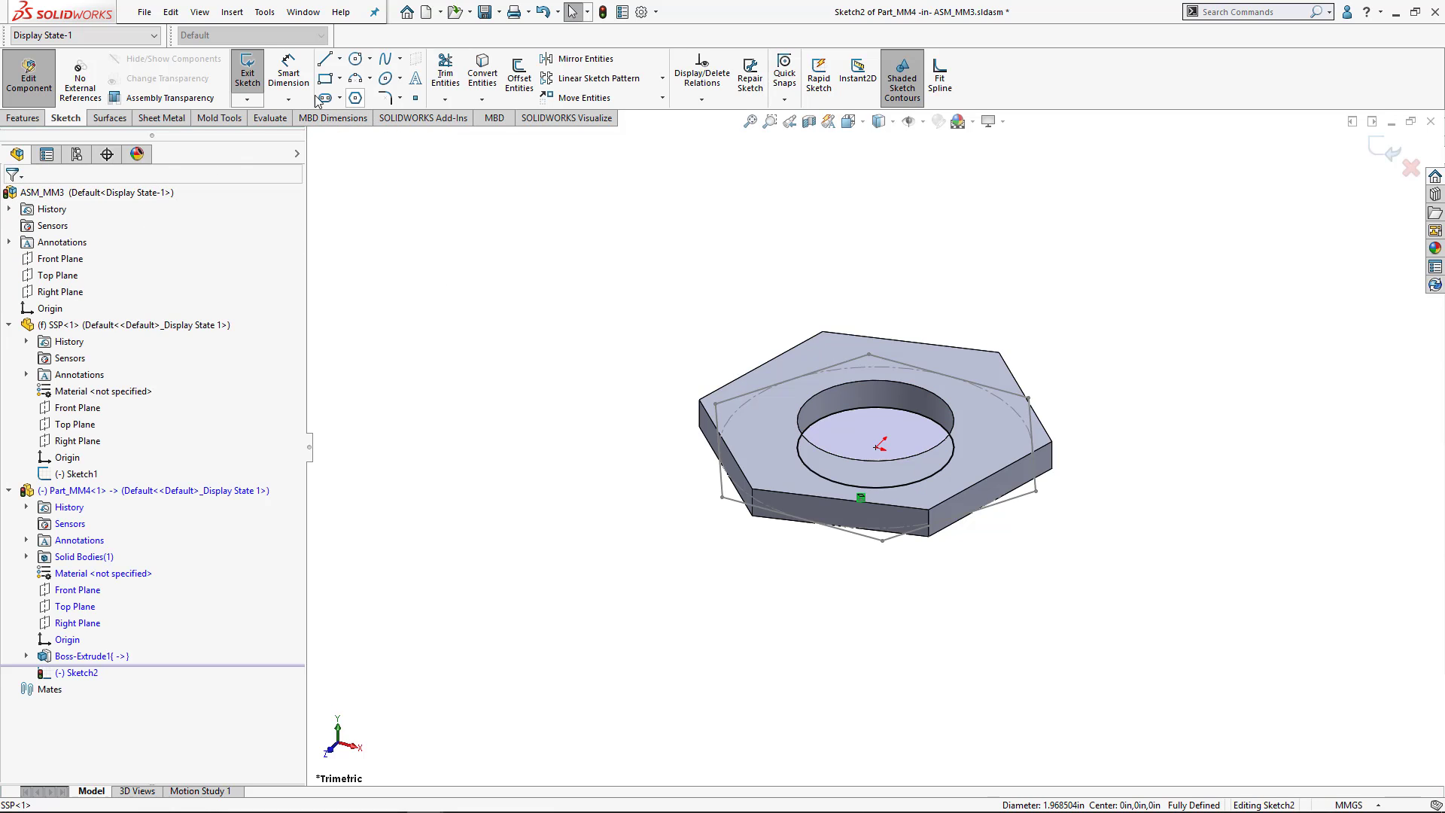
# Extrude the circle 67 mm into a cylinder as Boss-Extrude2.
pyautogui.click(25, 120)
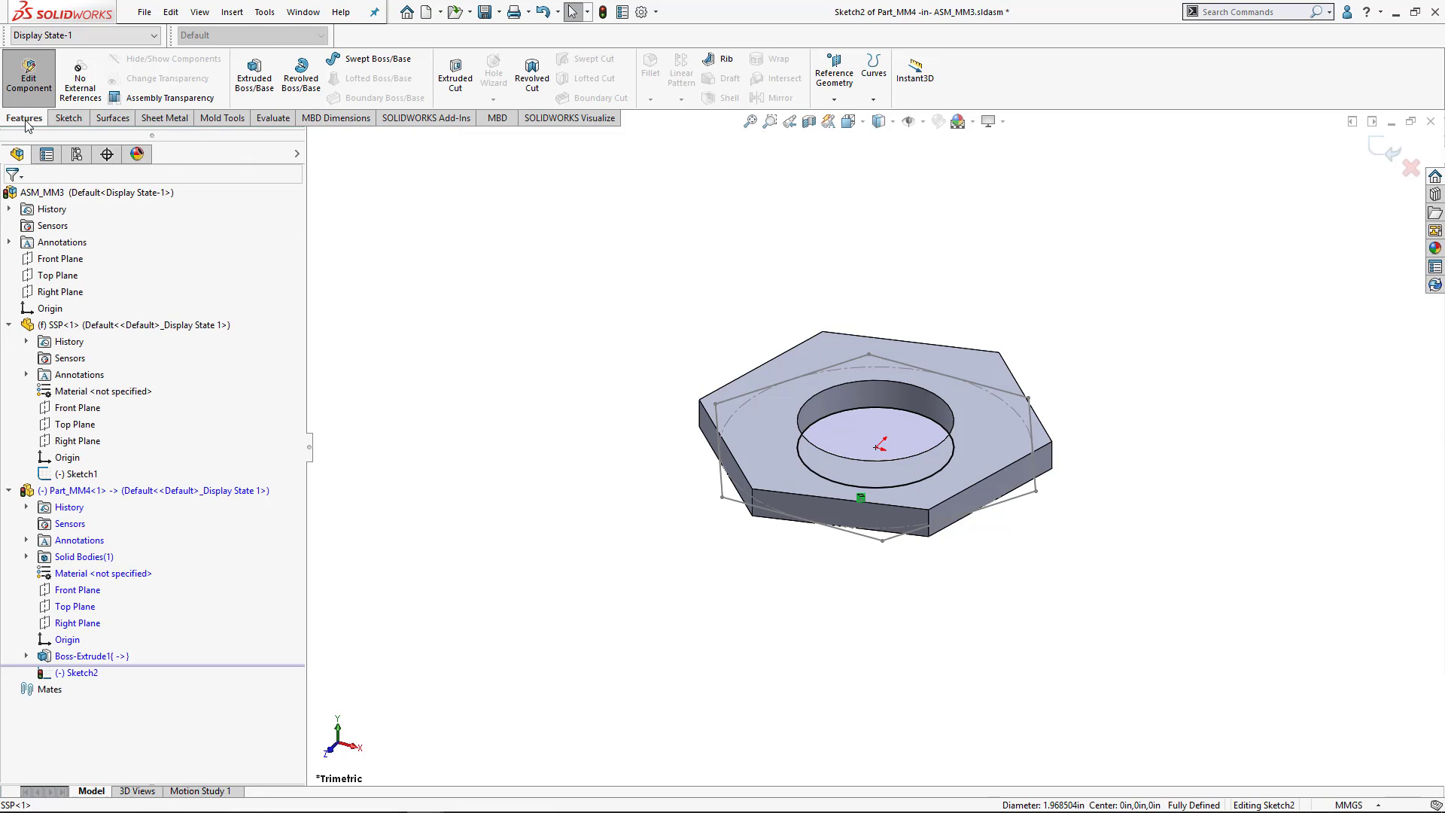
pyautogui.click(255, 73)
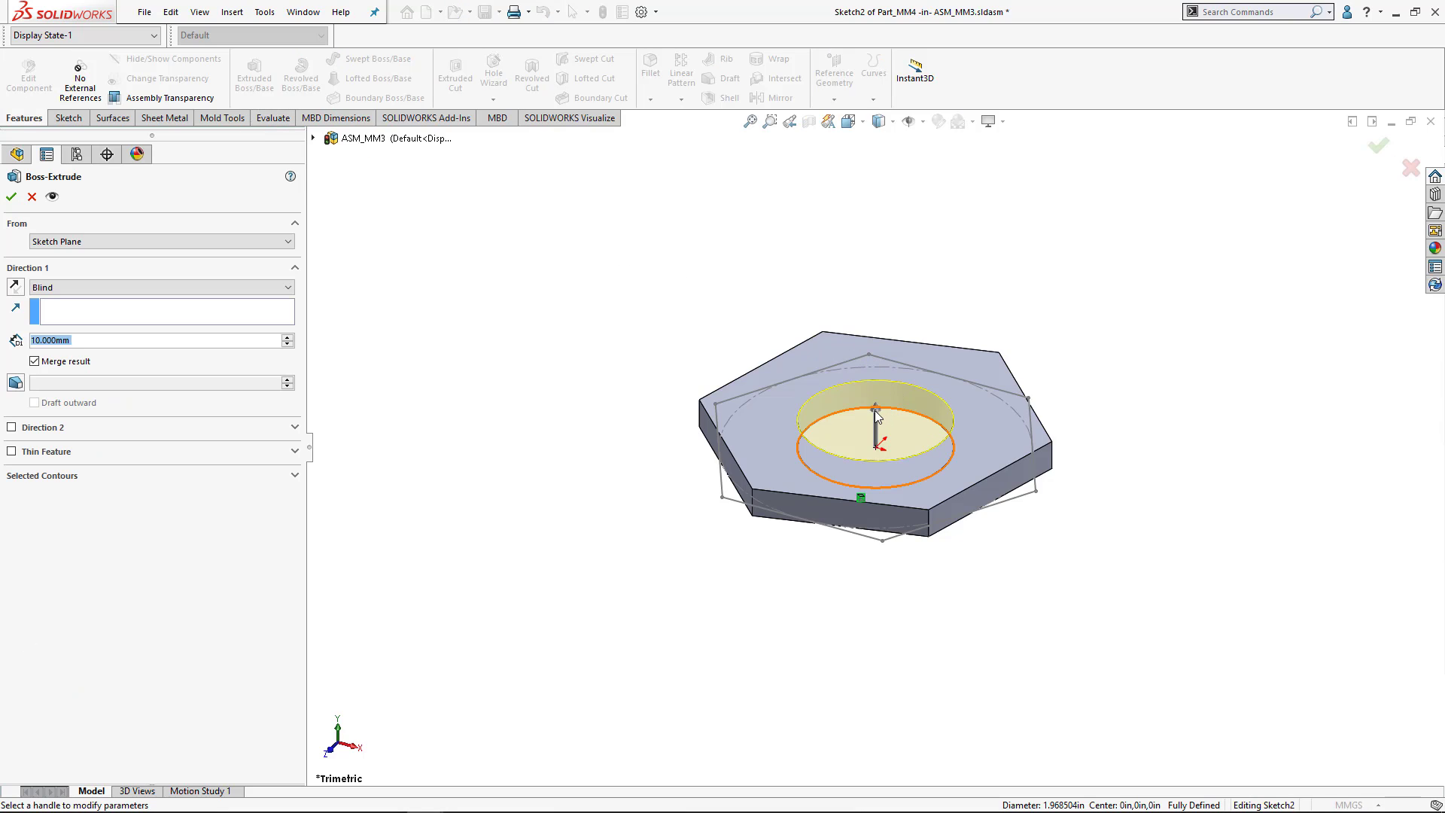
pyautogui.moveTo(876, 417); pyautogui.dragTo(893, 276)
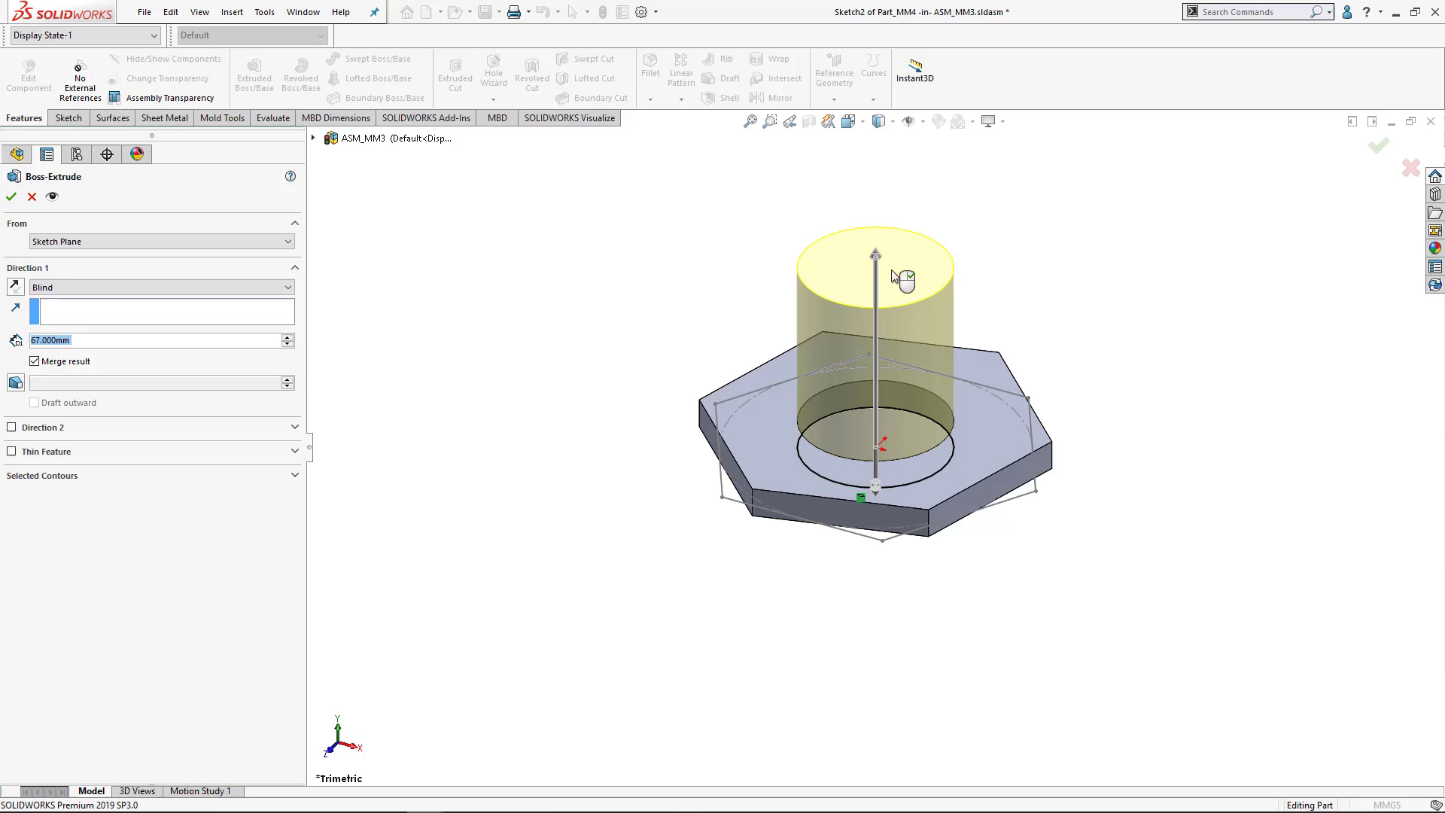
pyautogui.rightClick(894, 275)
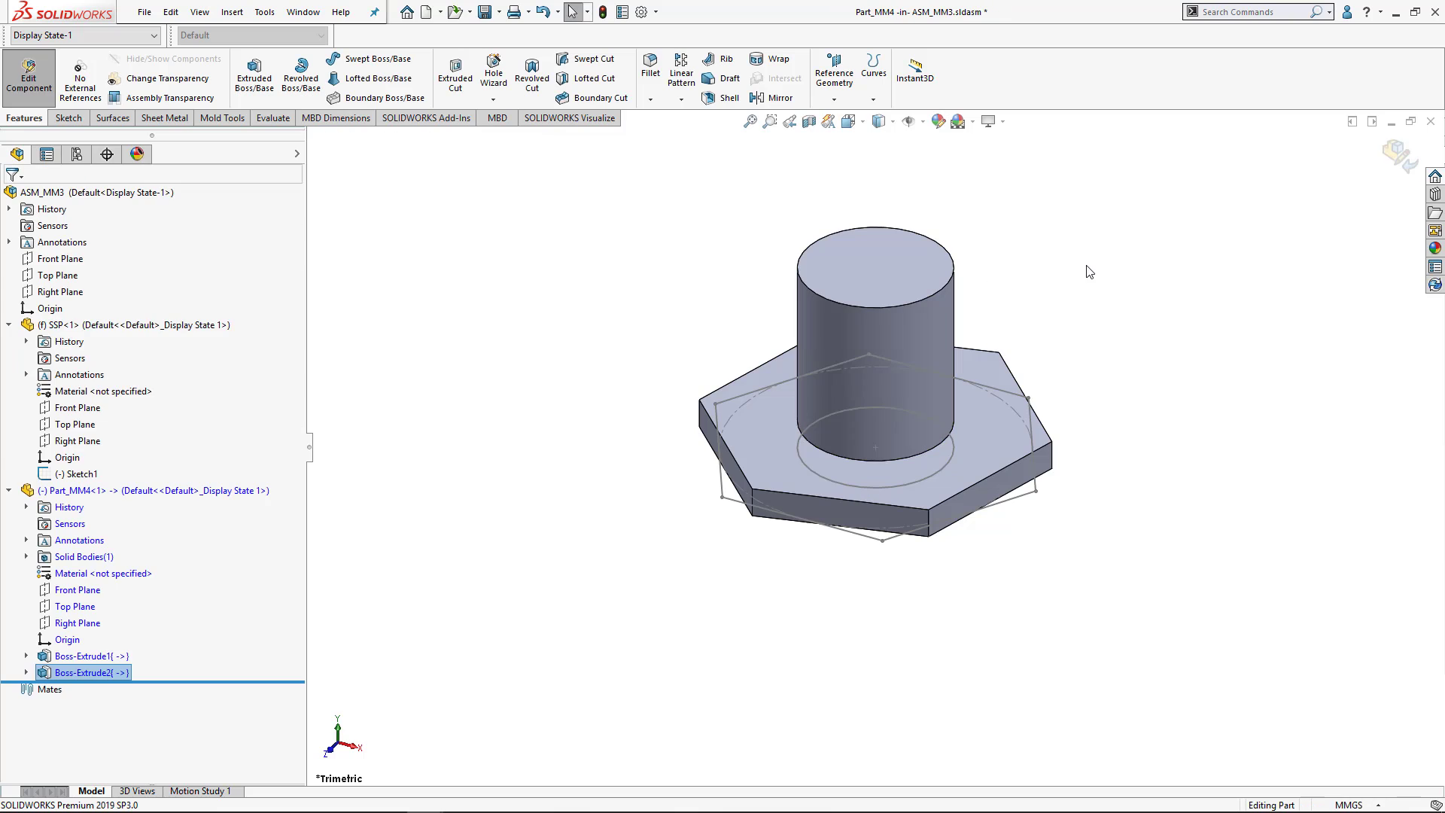
# Return to the assembly and save ASM_MM3 and Part_MM4 with Save All.
pyautogui.click(1395, 167)
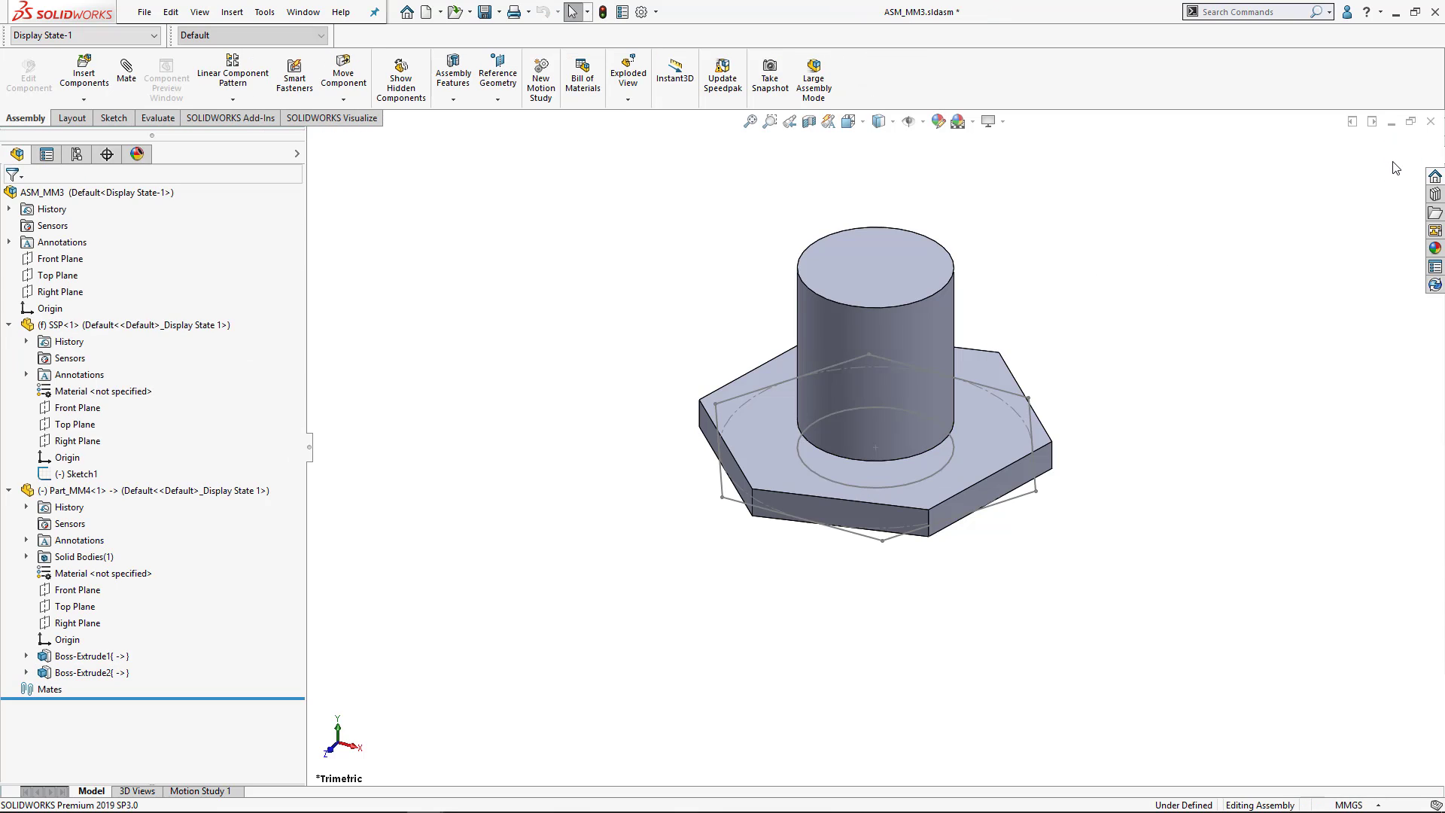
pyautogui.click(485, 13)
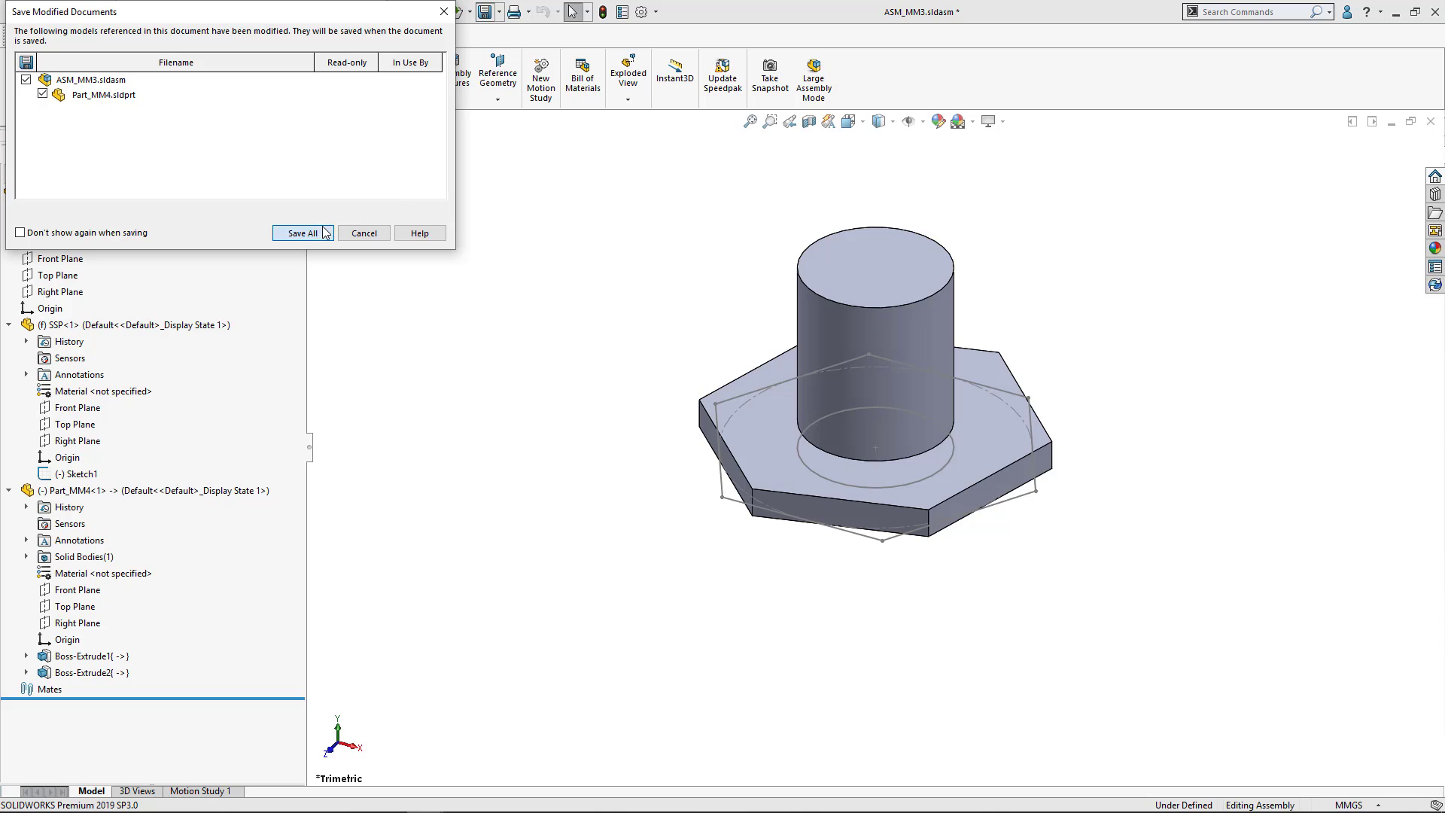
pyautogui.click(303, 233)
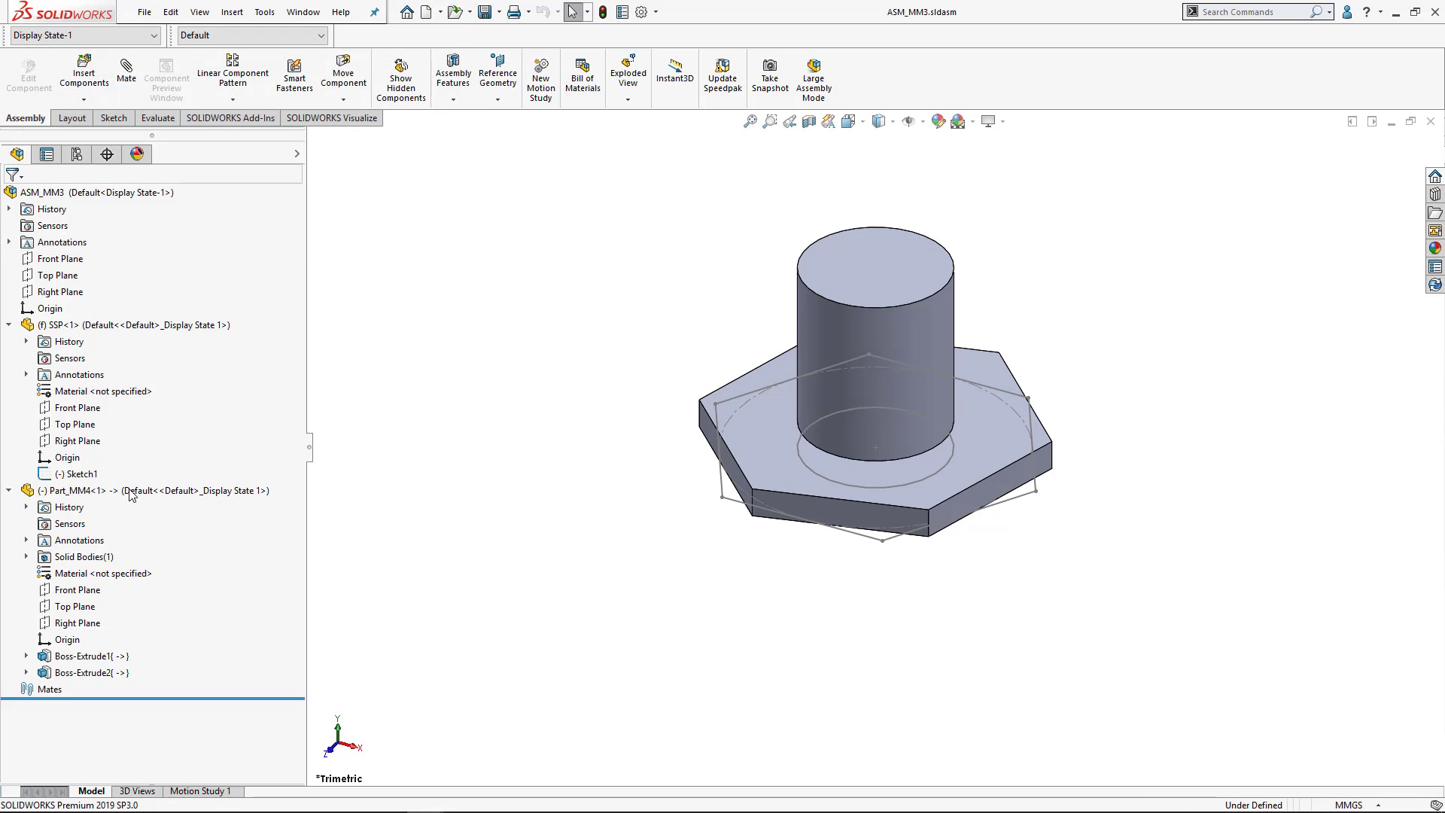
# Show SSP Sketch1's dimensions and change the hexagon's Ø100 diameter to 125.
pyautogui.click(88, 479)
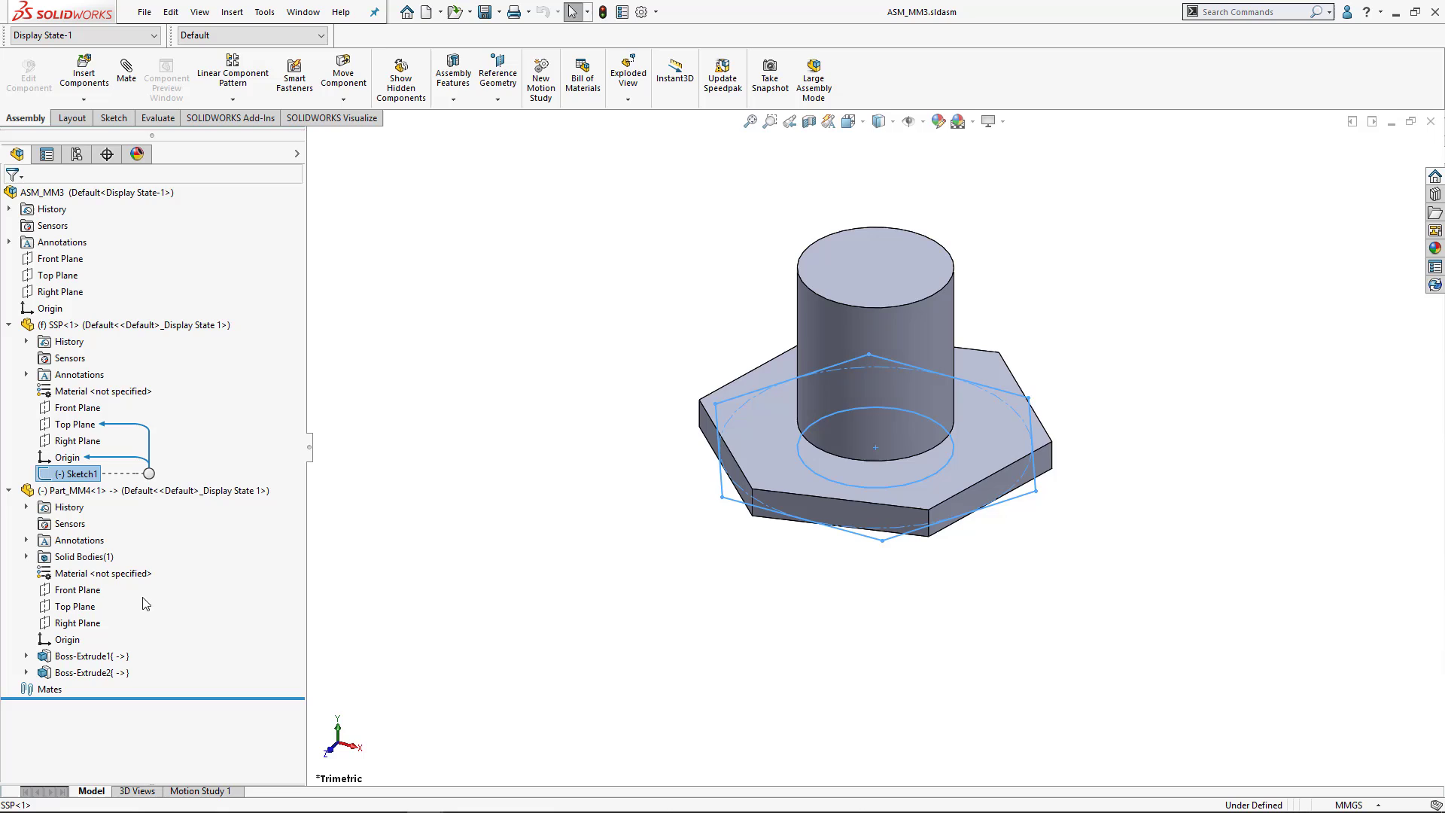
pyautogui.rightClick(79, 481)
pyautogui.doubleClick(79, 481)
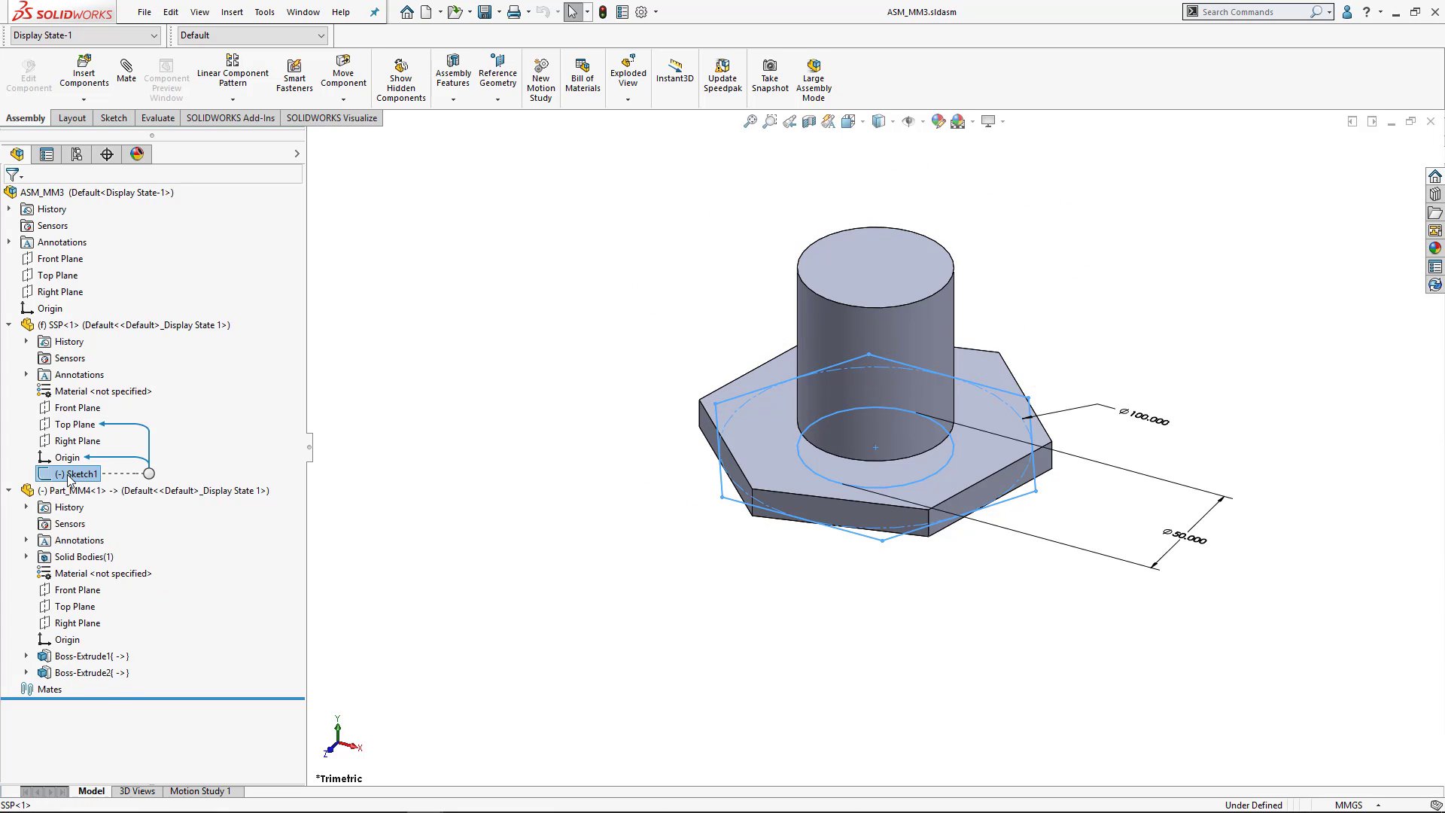
pyautogui.click(1144, 418)
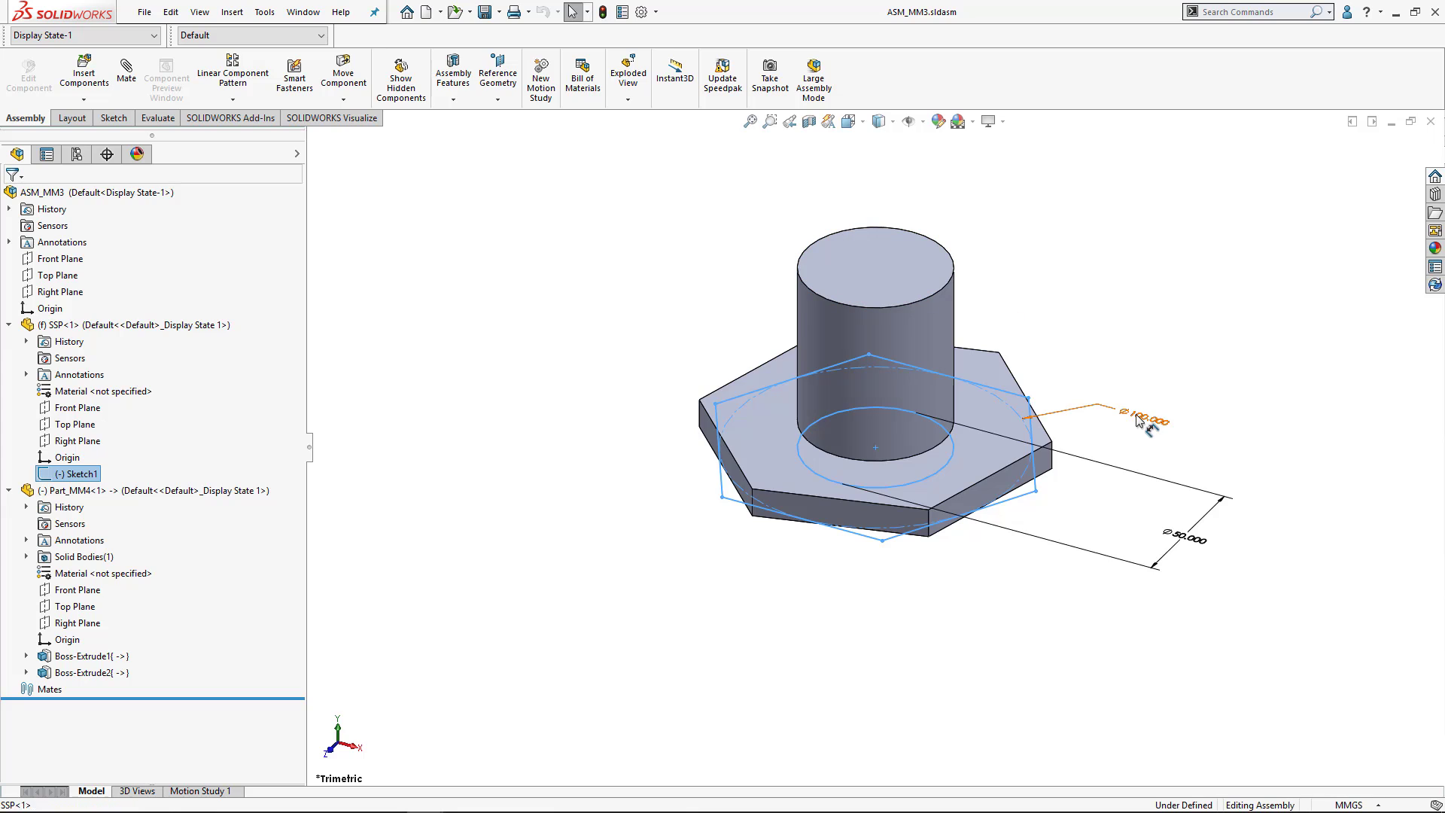
pyautogui.doubleClick(1144, 418)
pyautogui.write('125')
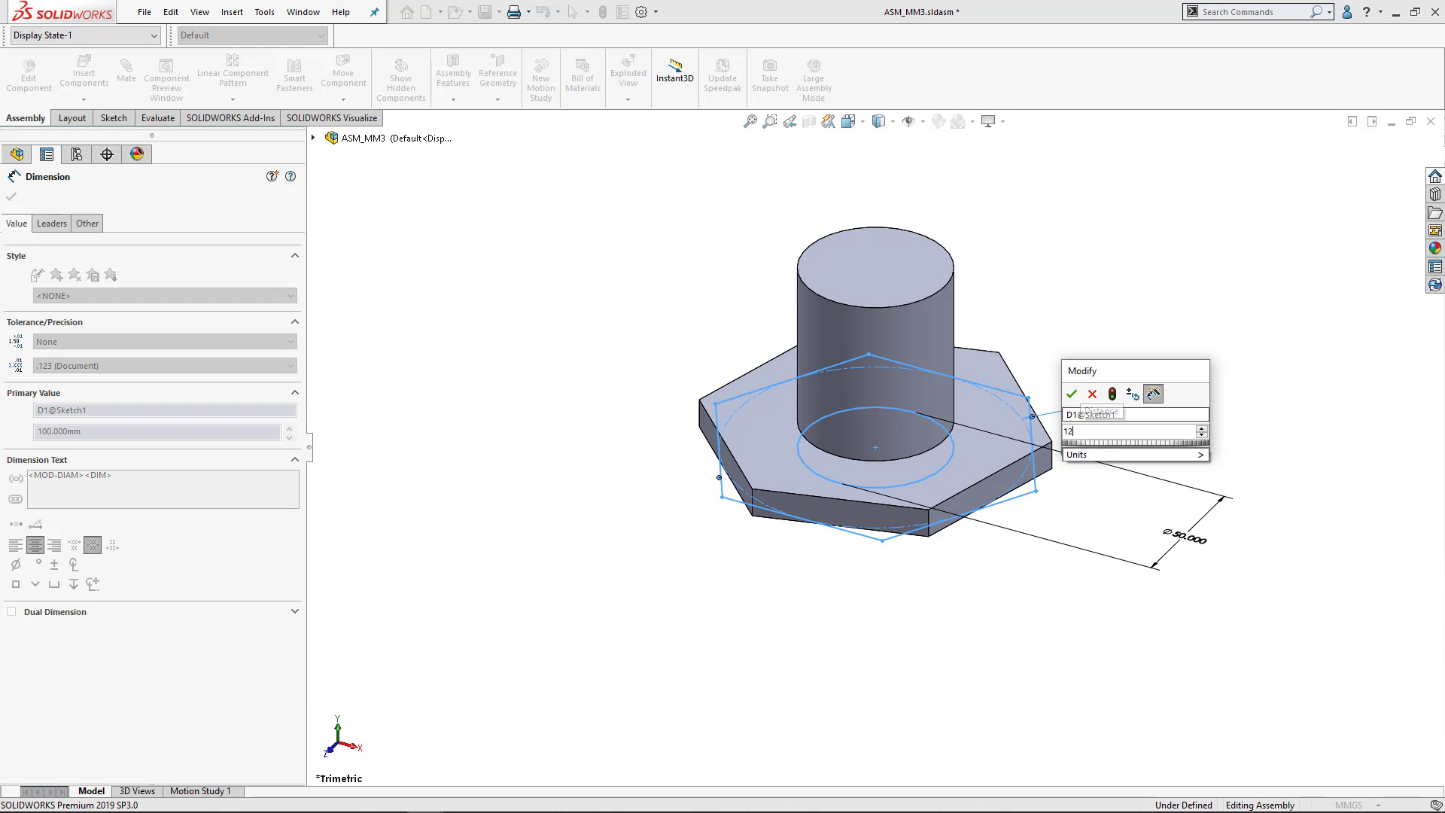
pyautogui.press('Return')
# Change the Ø50 circle diameter to 25 and rebuild the model.
pyautogui.doubleClick(1197, 541)
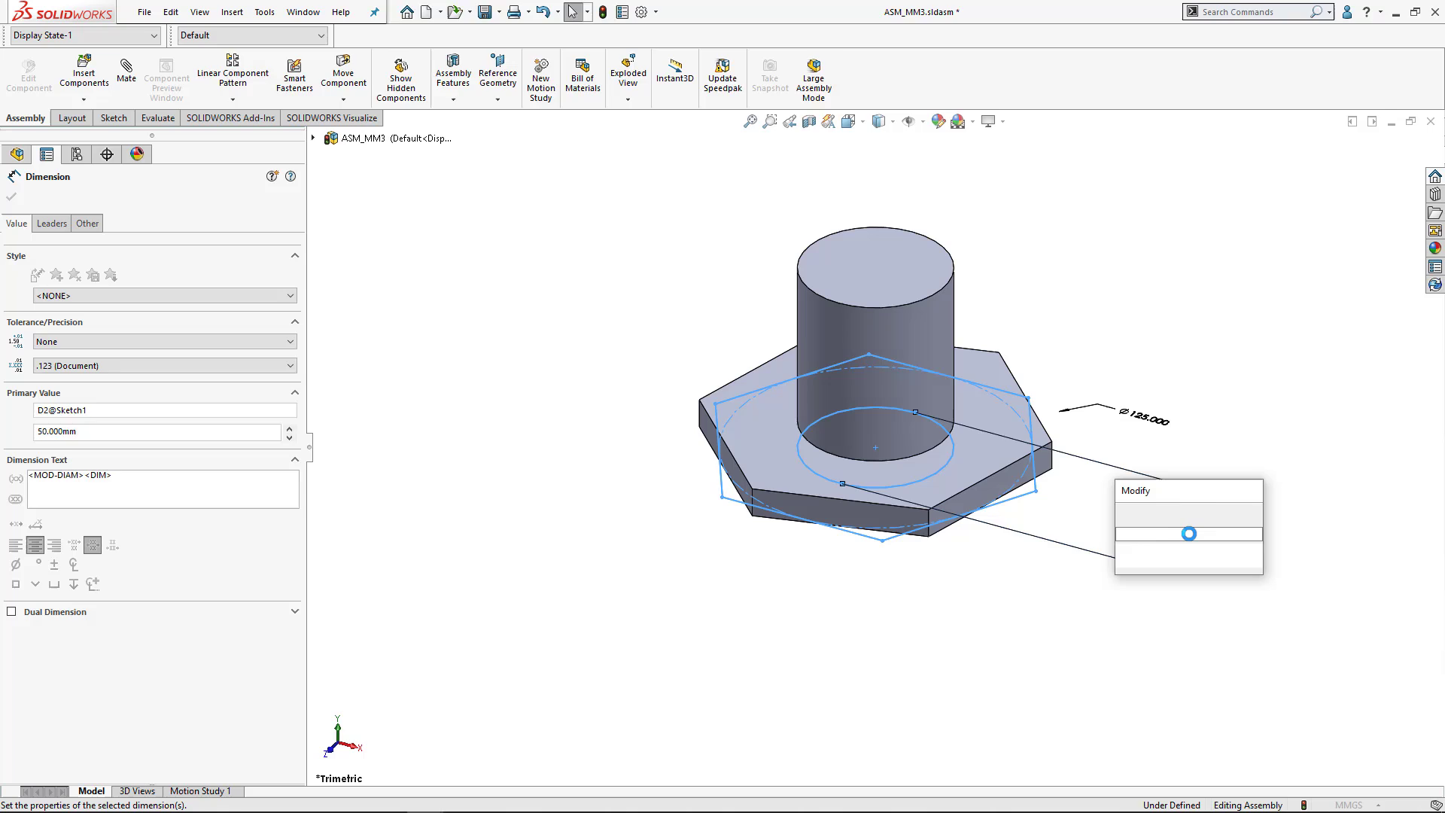
pyautogui.write('25')
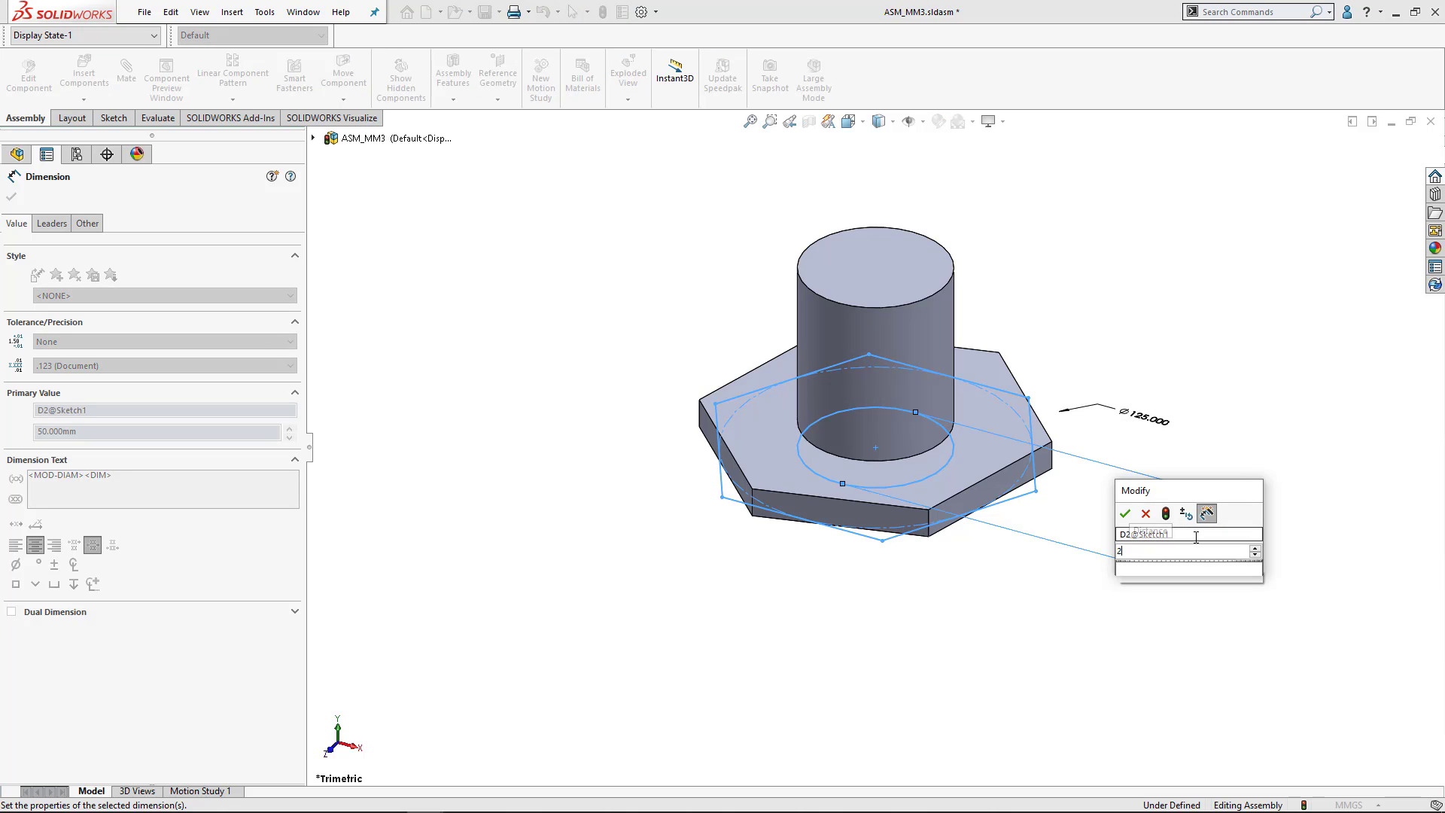
pyautogui.press('Return')
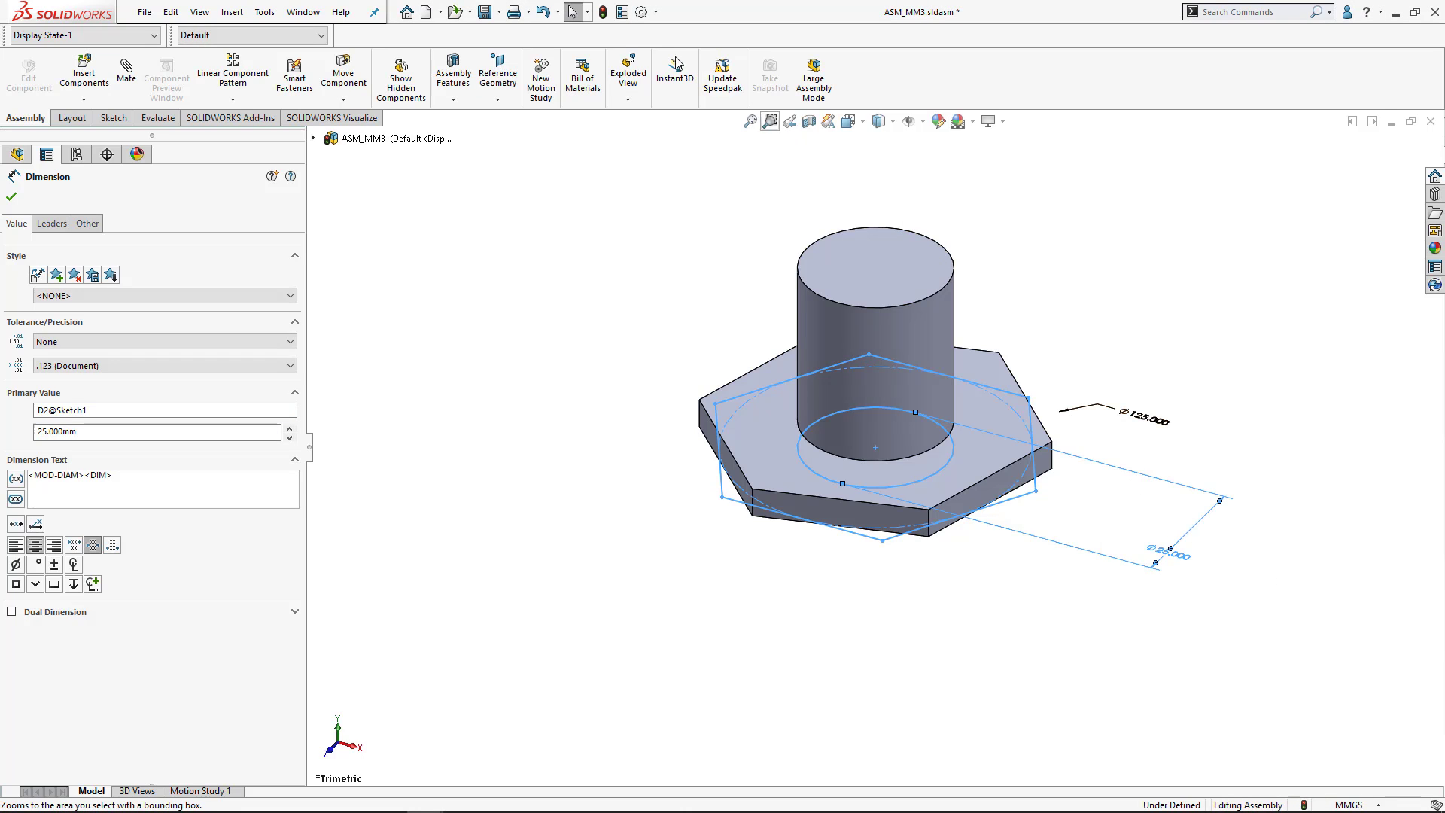
pyautogui.click(603, 11)
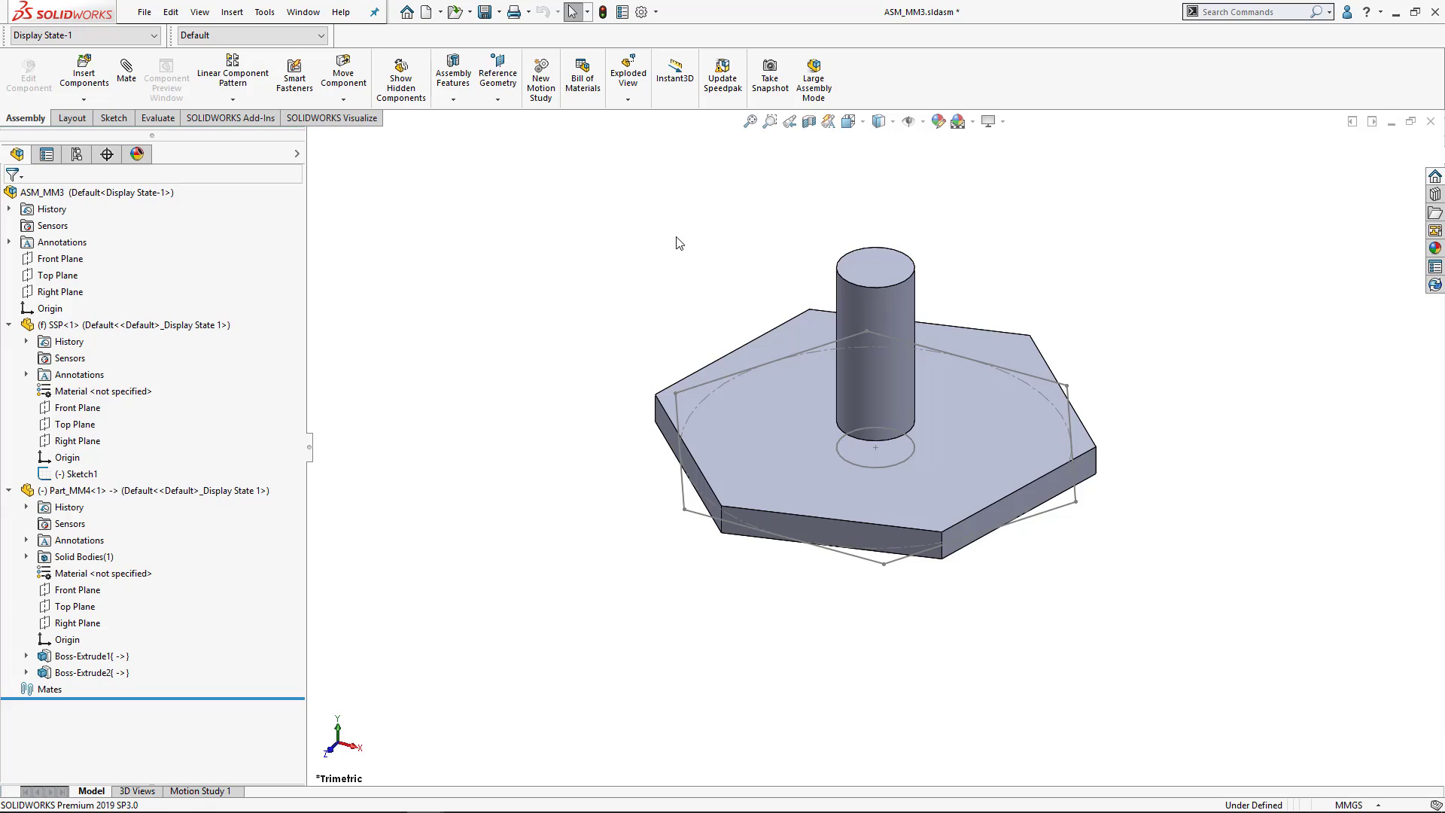